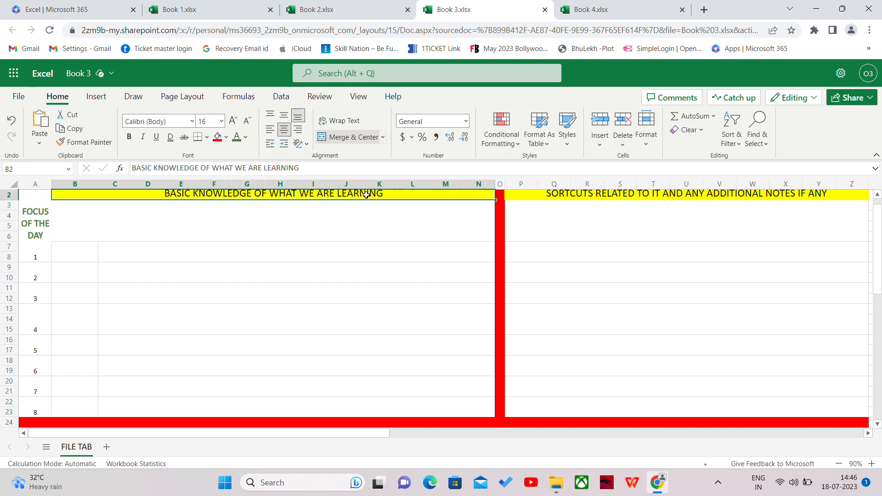
Enter "FILE TAB" as the focus of the day in the merged cell under the basic knowledge heading.
click(604, 193)
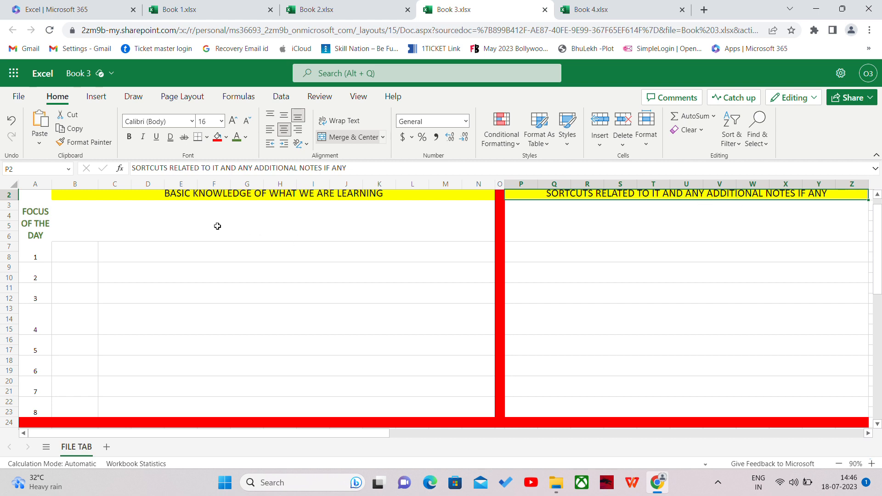
click(123, 219)
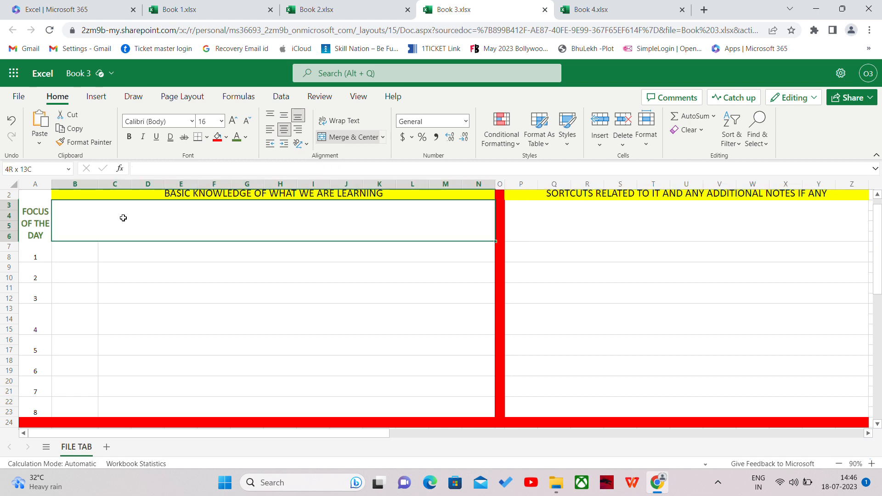
click(36, 222)
click(144, 226)
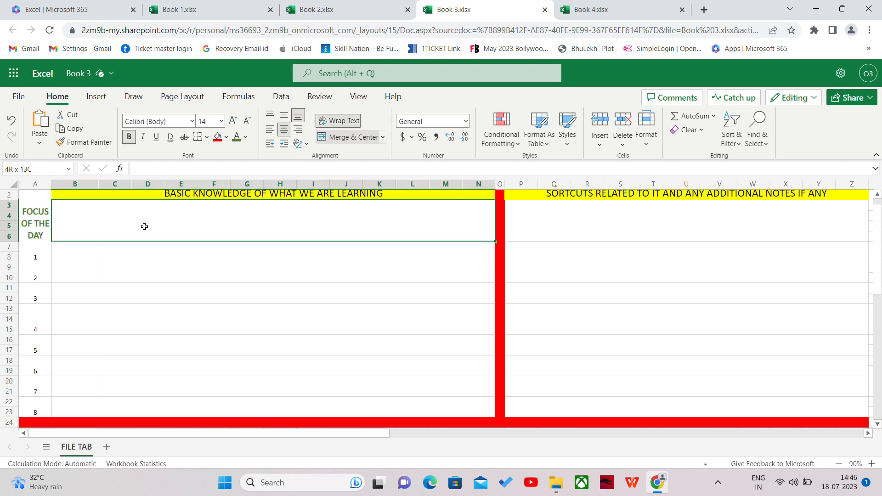
text(F)
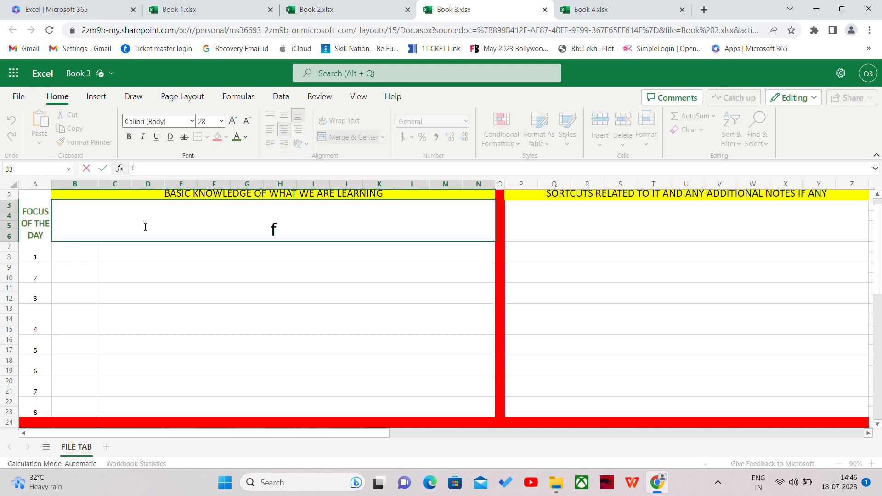
key(BackSpace)
text(FILE TAB)
click(574, 222)
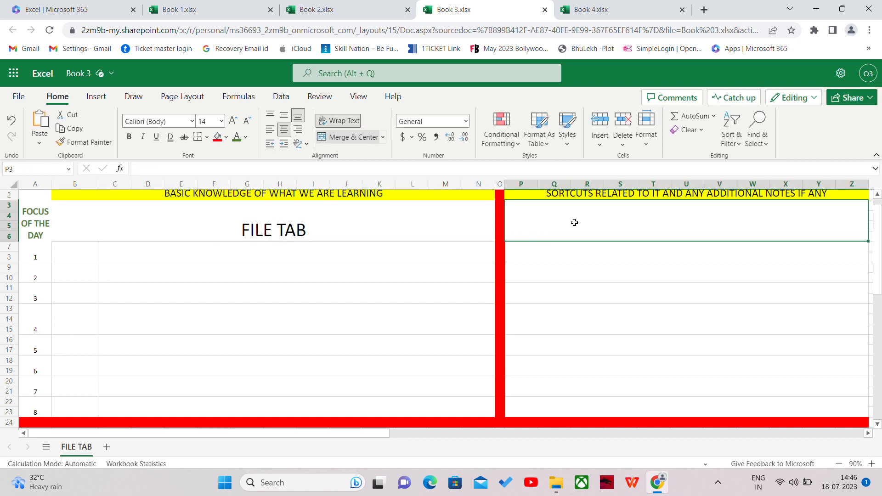
text(NO)
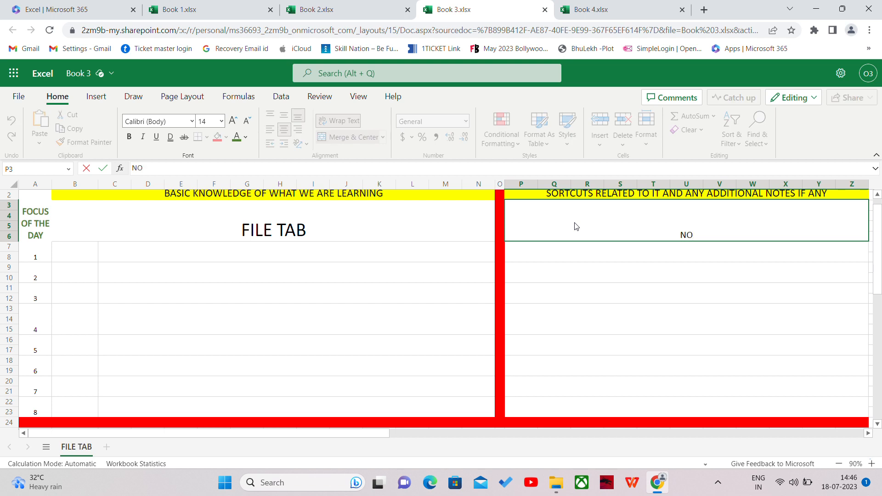
key(BackSpace)
text(o)
key(BackSpace)
key(BackSpace)
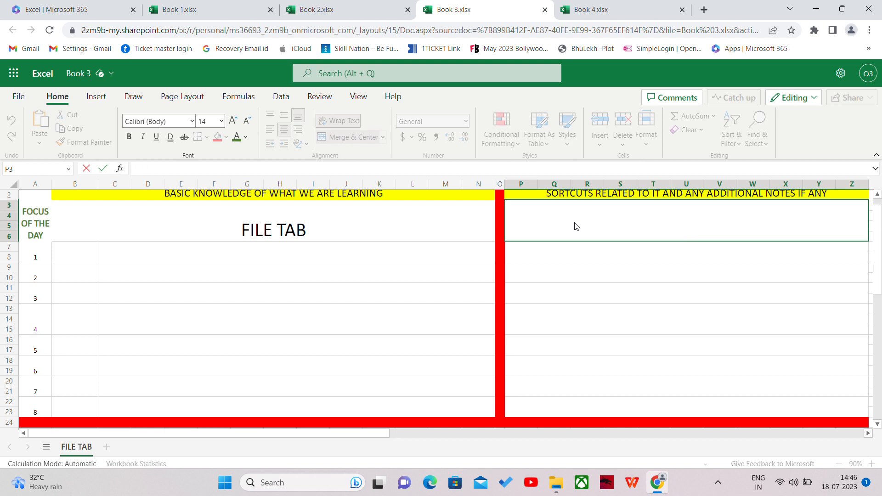
In the notes cell beside FILE TAB, write "File tab is the first tab in excel file and it requires attention while learning basics of excel.".
text(file tab is t)
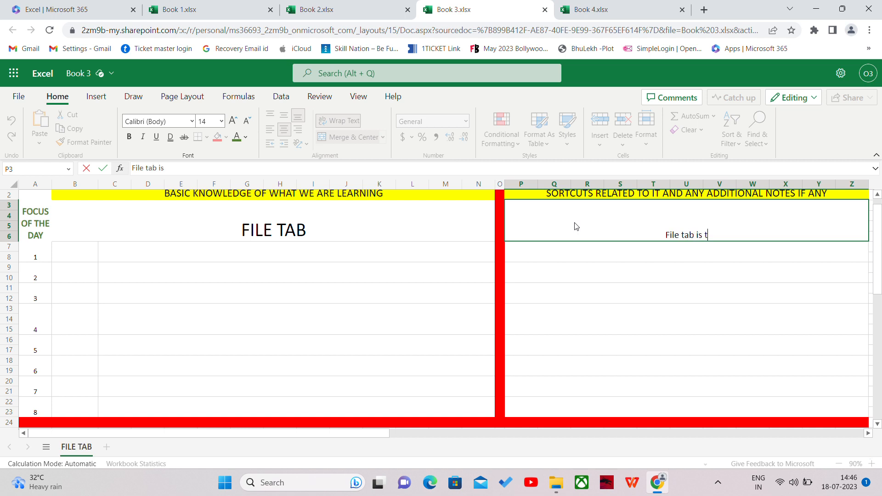
text(he firs)
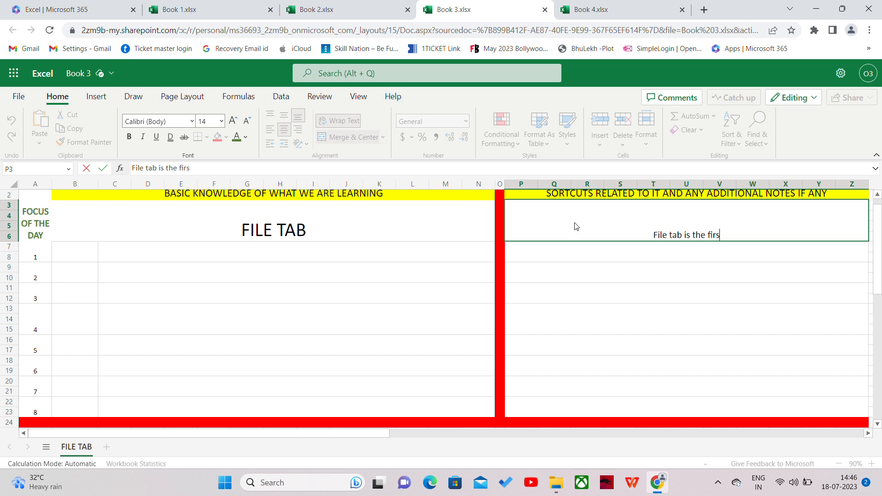
text(t tab in )
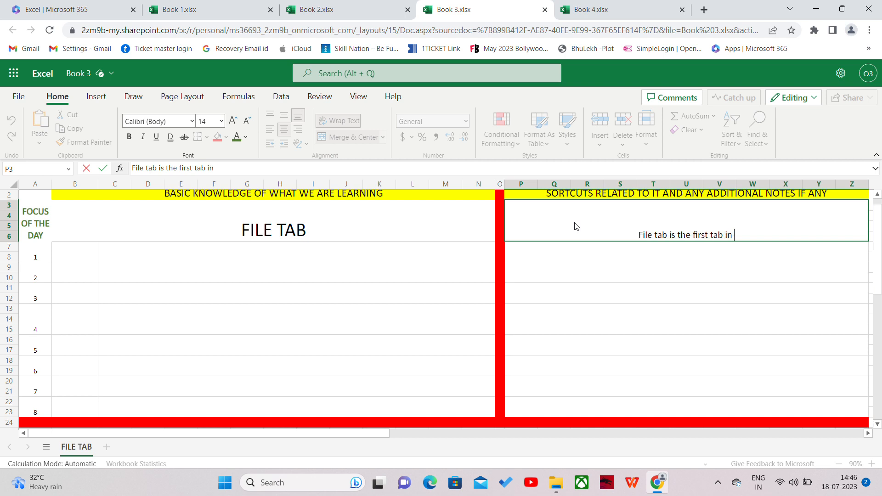
text(excel )
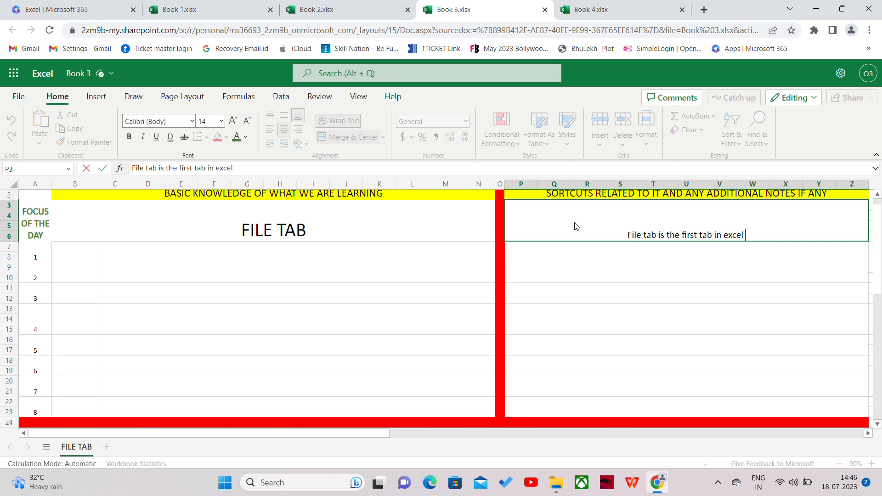
text(file an)
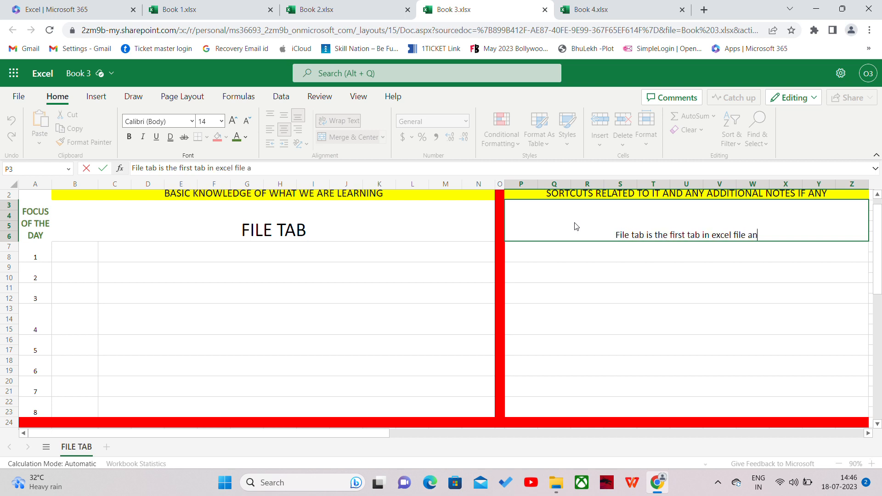
text(d it r)
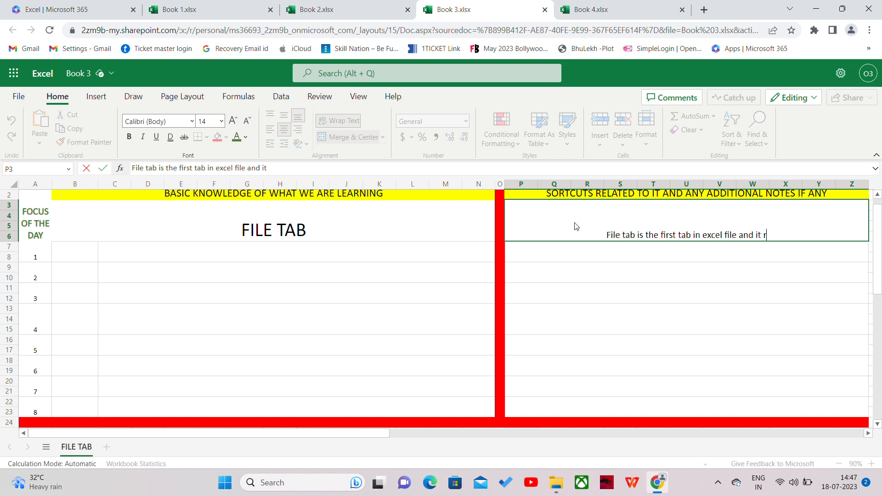
text(equires )
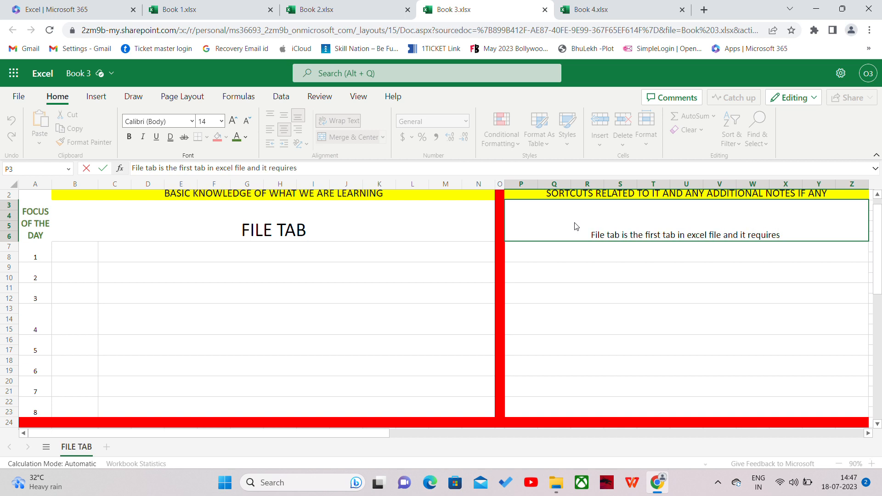
text(attention wh)
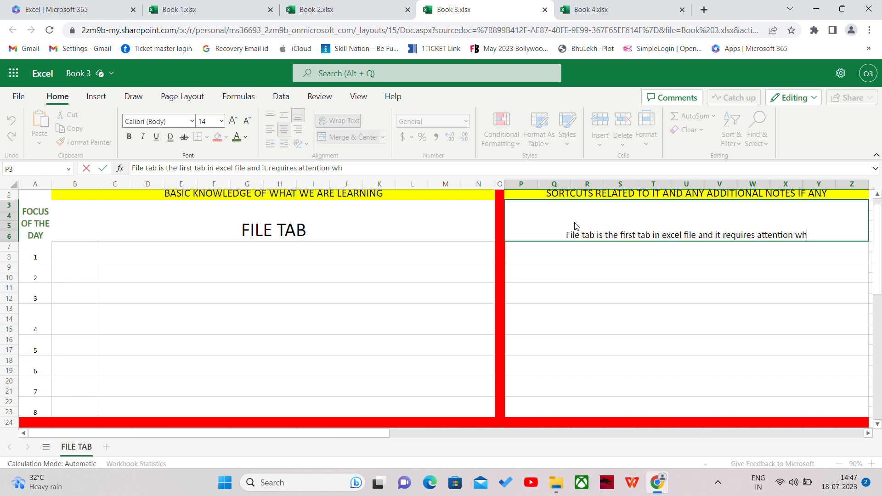
text(ile learnin)
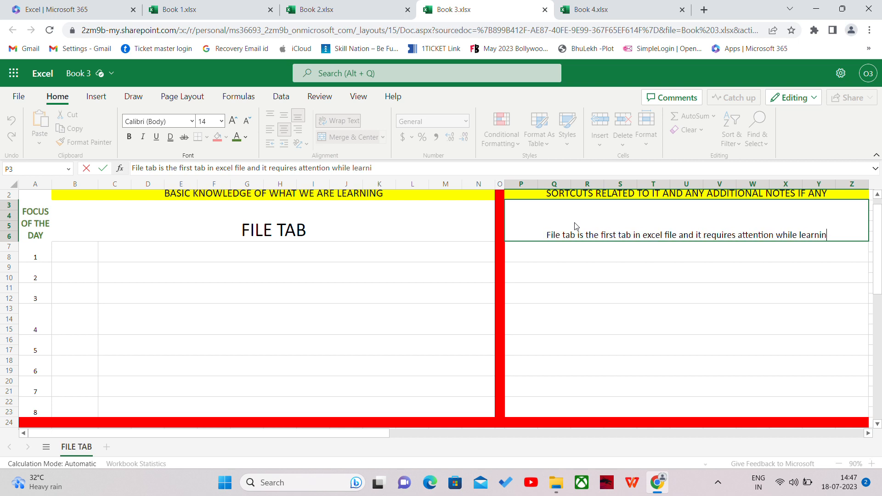
text(g )
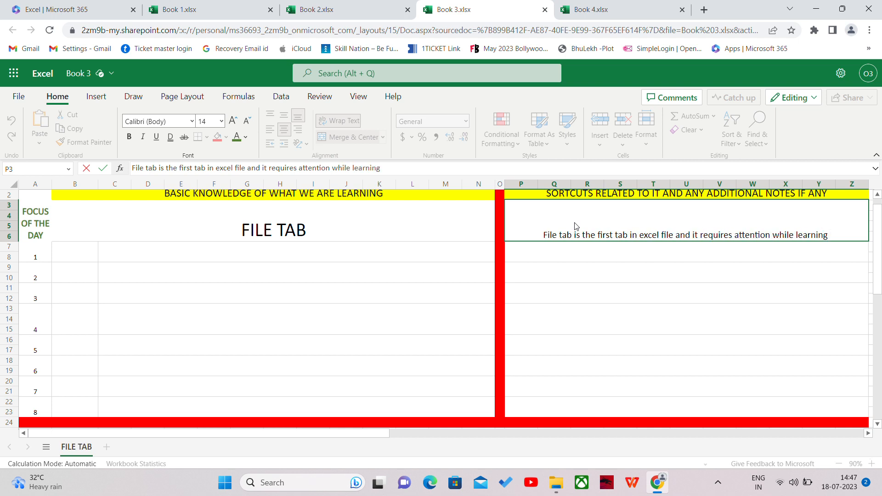
text(bas)
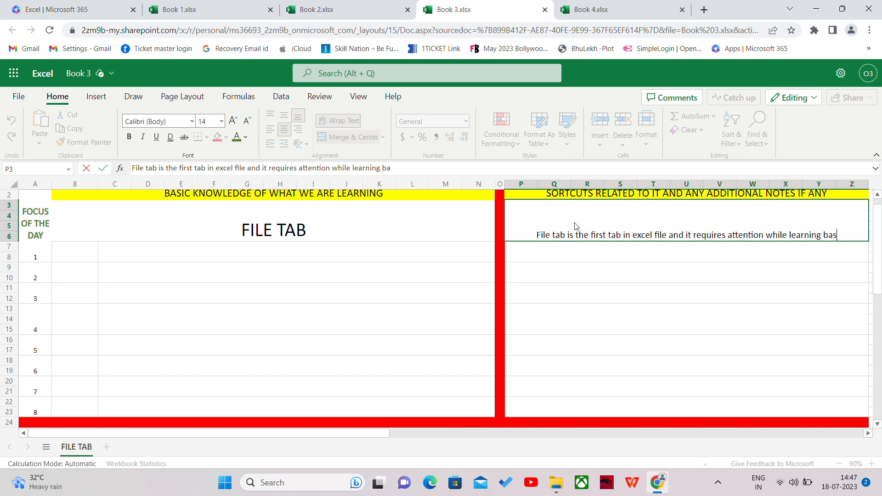
text(ics )
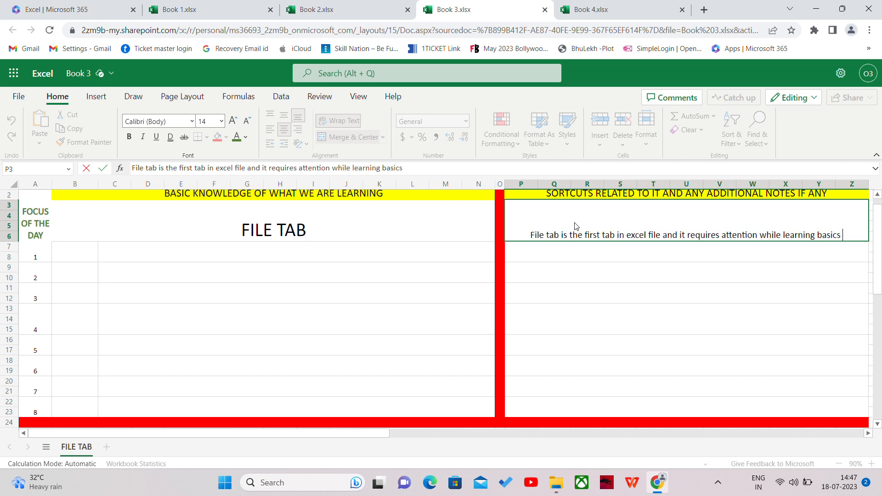
text(of excel )
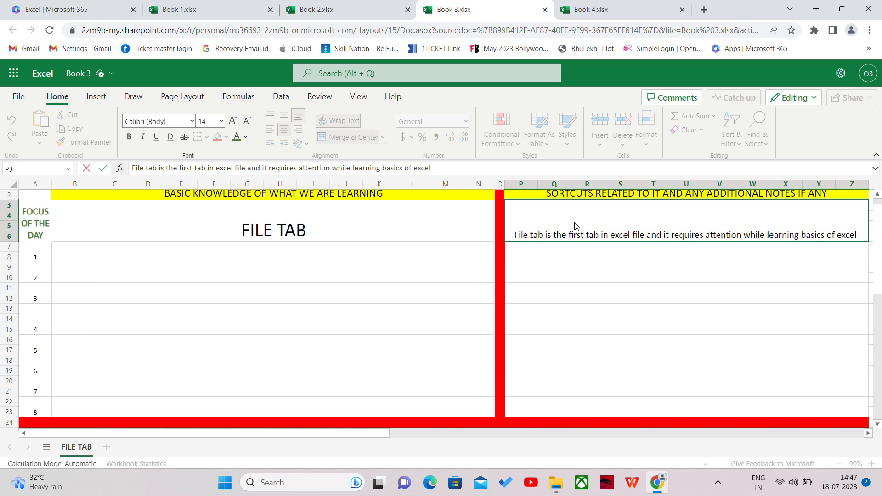
text(.)
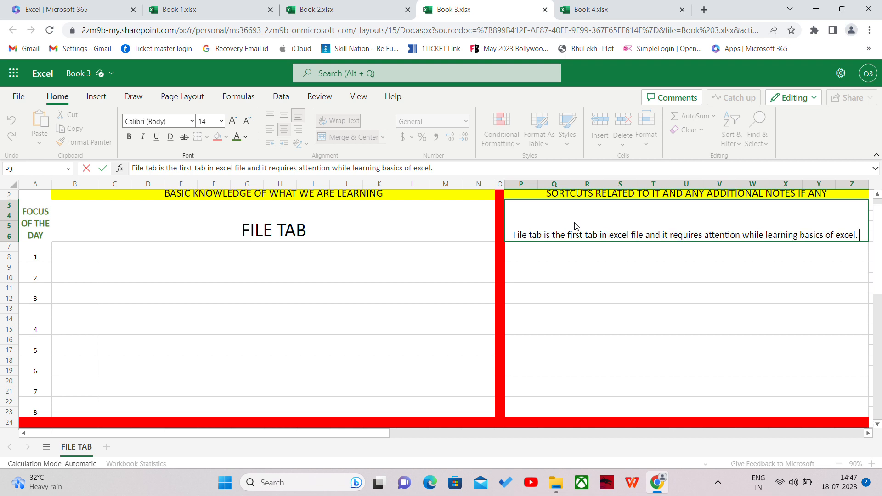
Continue the note with "It has lots of features in it which we will be learning in this and its sub parts one by one.".
text( It has lot)
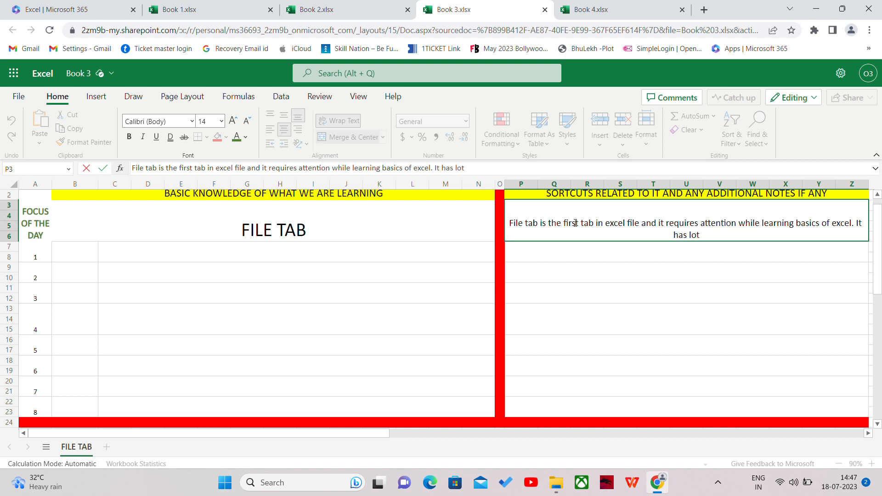
text(s of features in it)
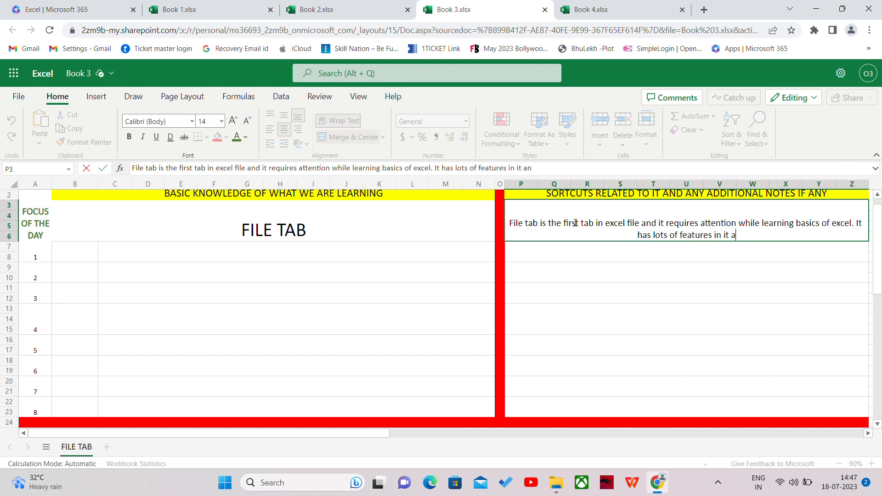
text( which w)
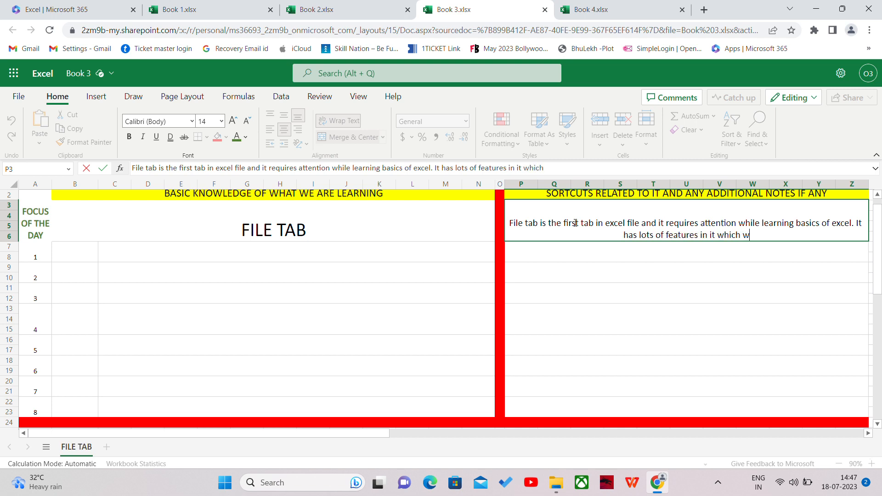
text(e will be )
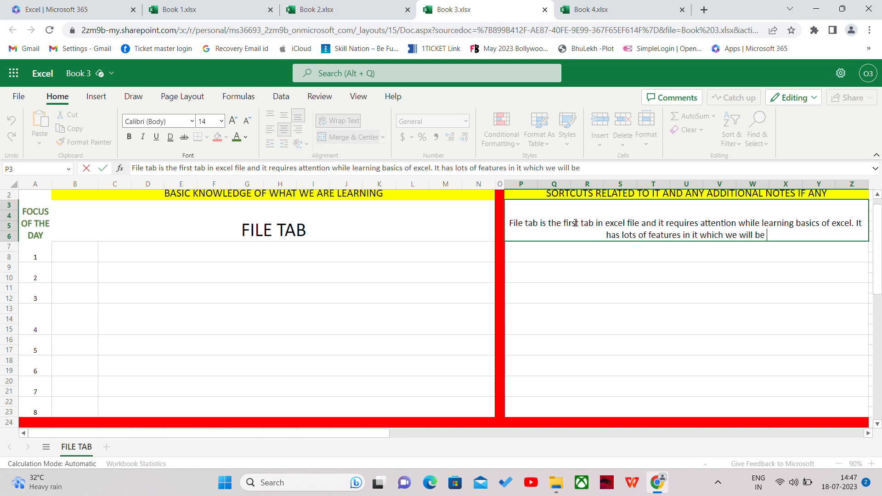
text(learning )
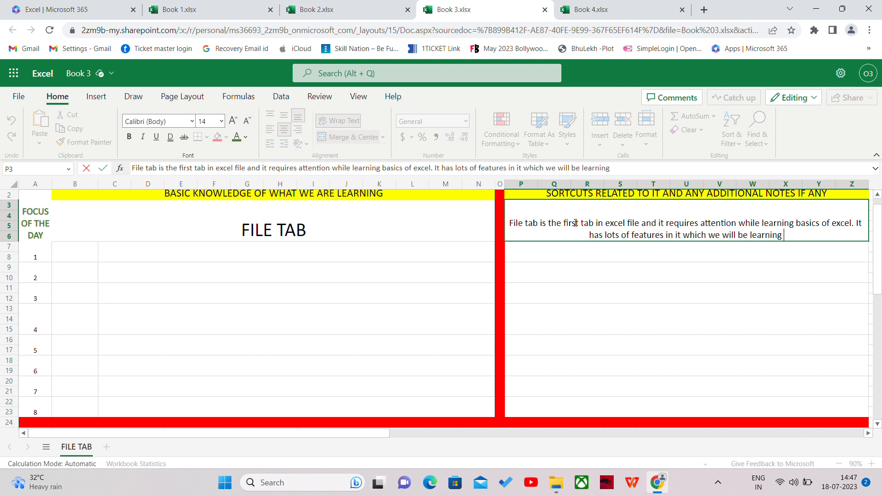
text(in this v)
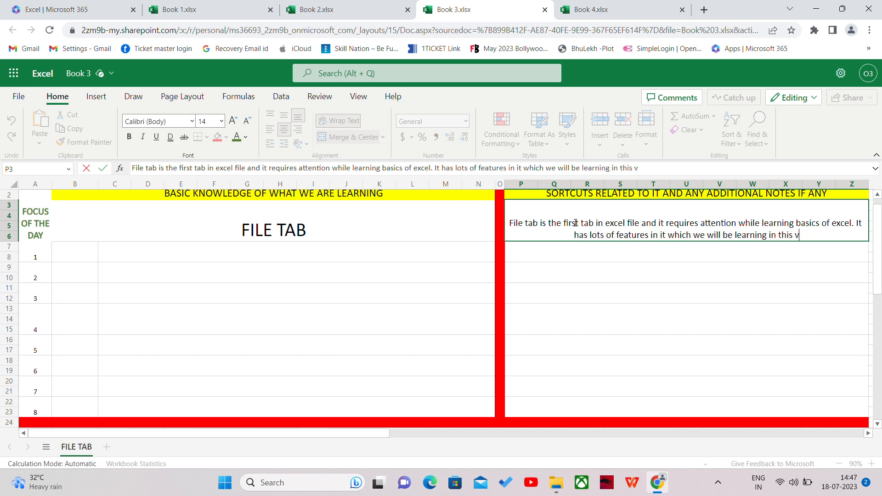
key(BackSpace)
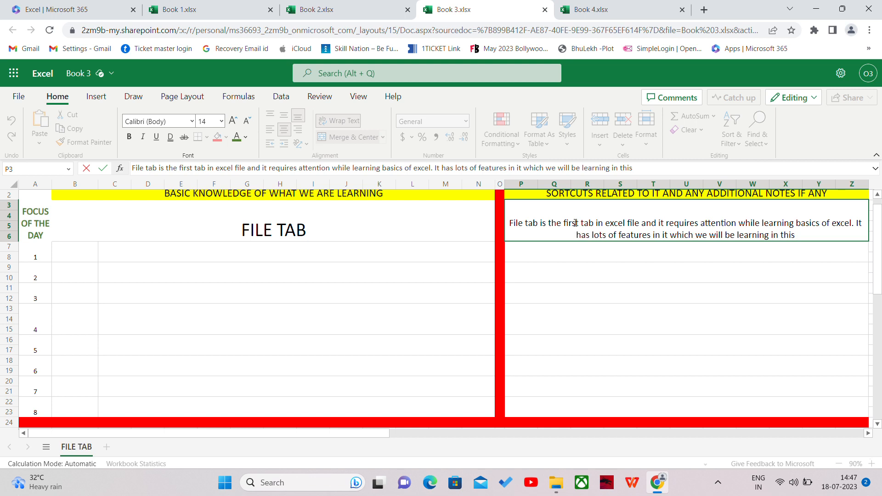
text(and its sub)
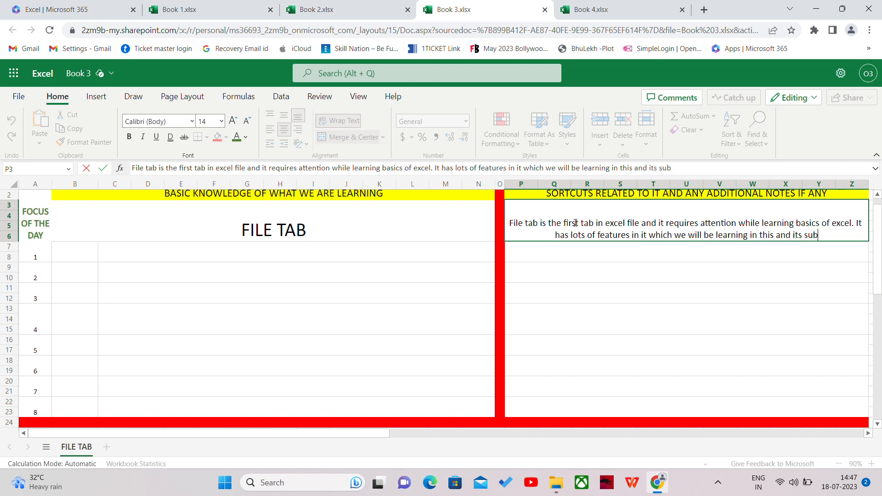
text( p)
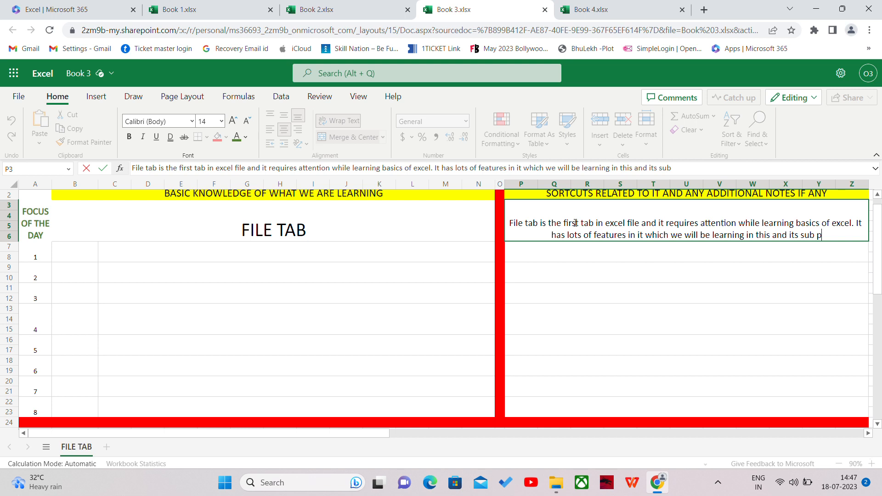
text(arts )
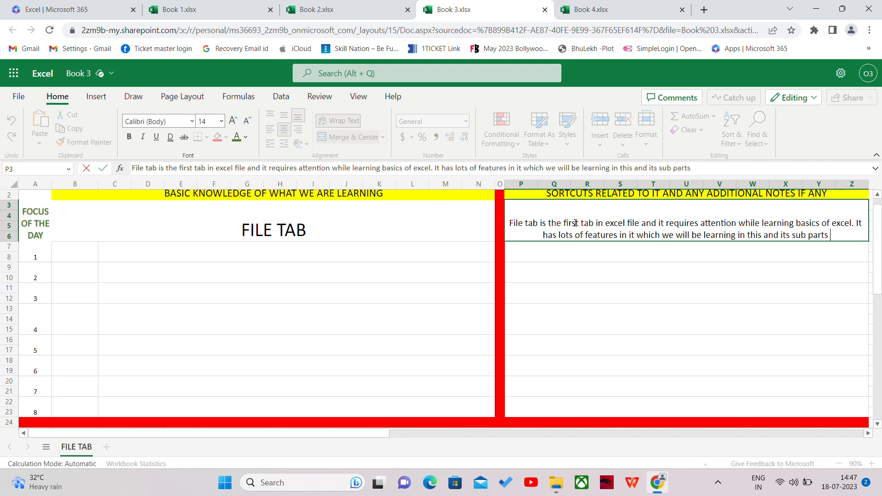
text(one by one)
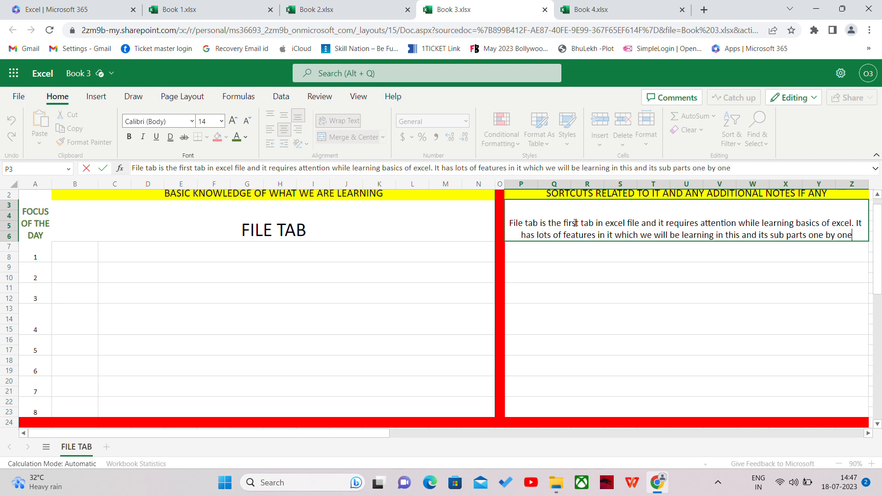
text(.)
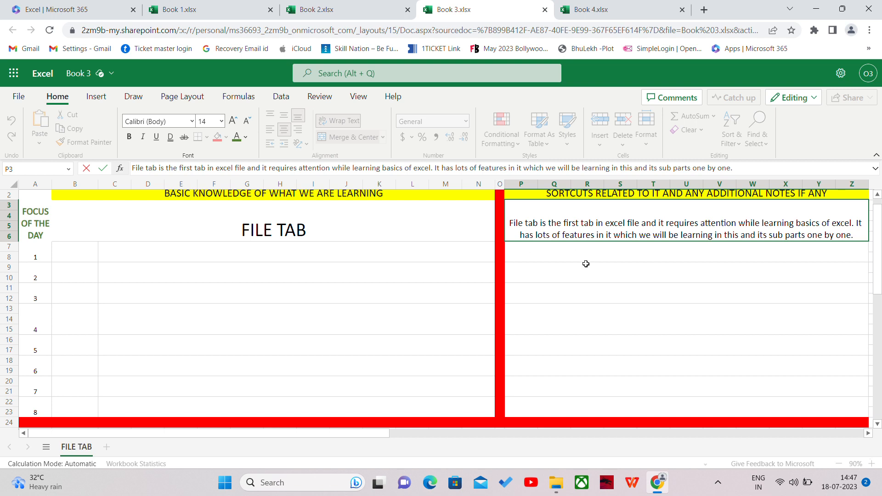
key(Return)
Increase the font size of the File tab note by one increment and select the blank cell beside number 1.
click(584, 233)
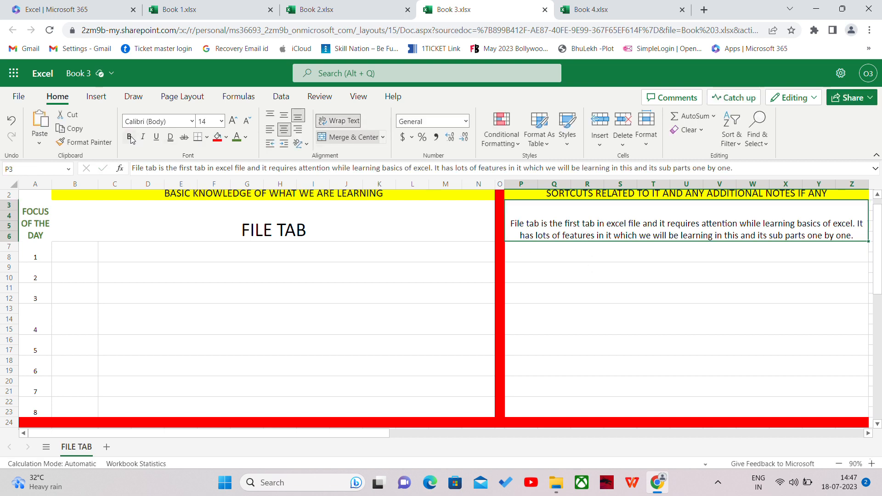
click(233, 120)
click(132, 260)
click(81, 255)
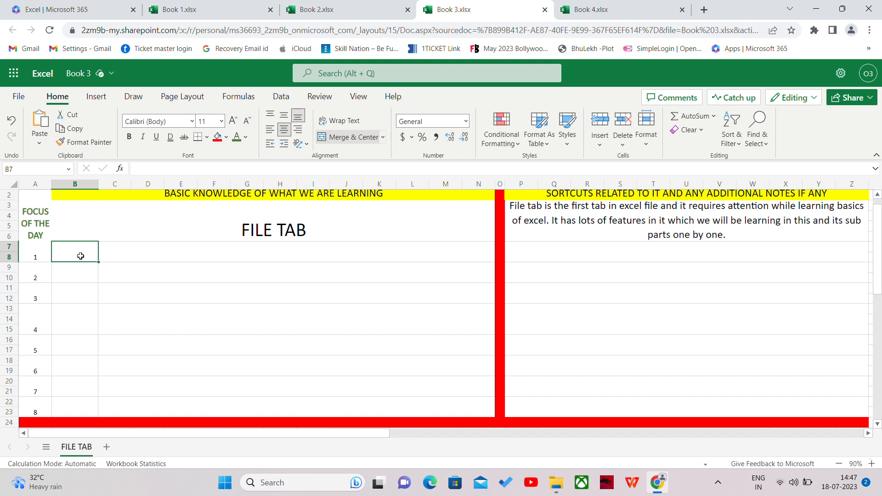
Enter NEW, OPEN and SAVE in the cells of column B beside numbers 1, 2 and 3.
text(n)
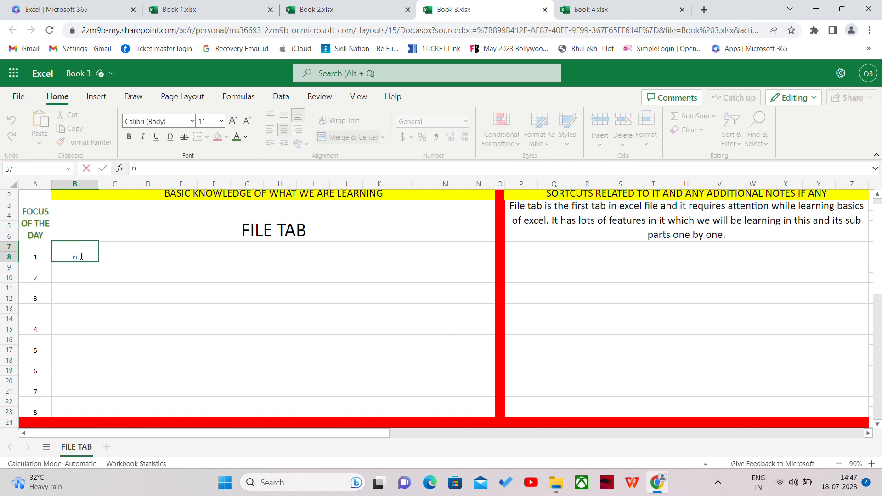
key(BackSpace)
text(NEW)
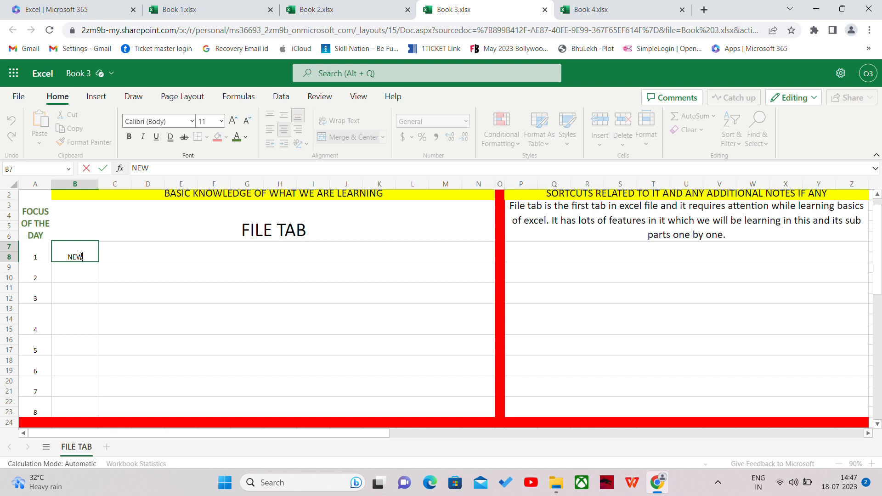
key(Return)
text(O)
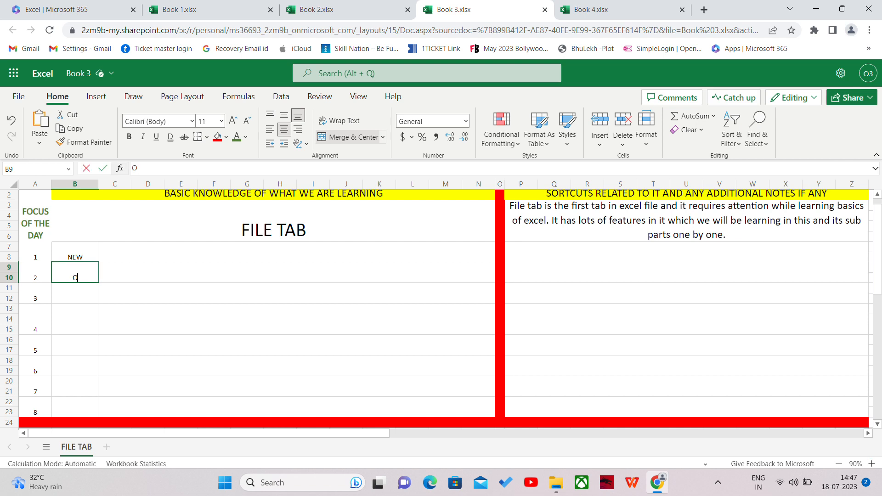
text(PEN)
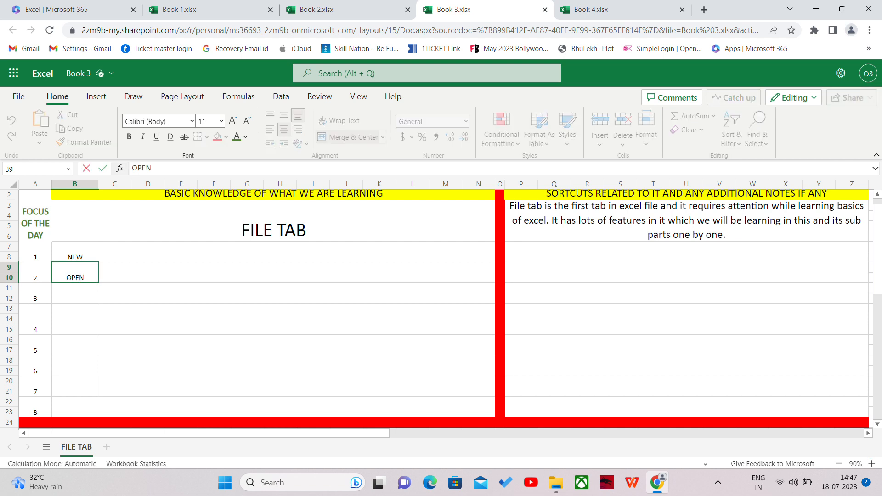
key(Return)
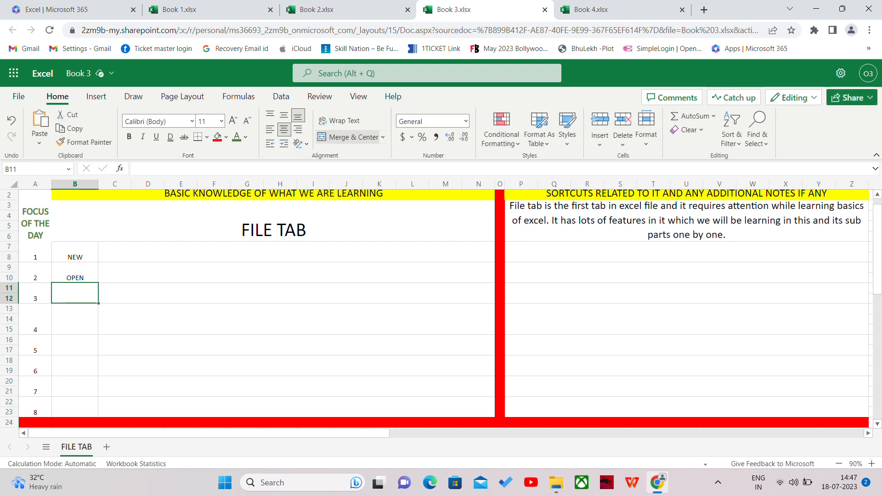
text(SAVE)
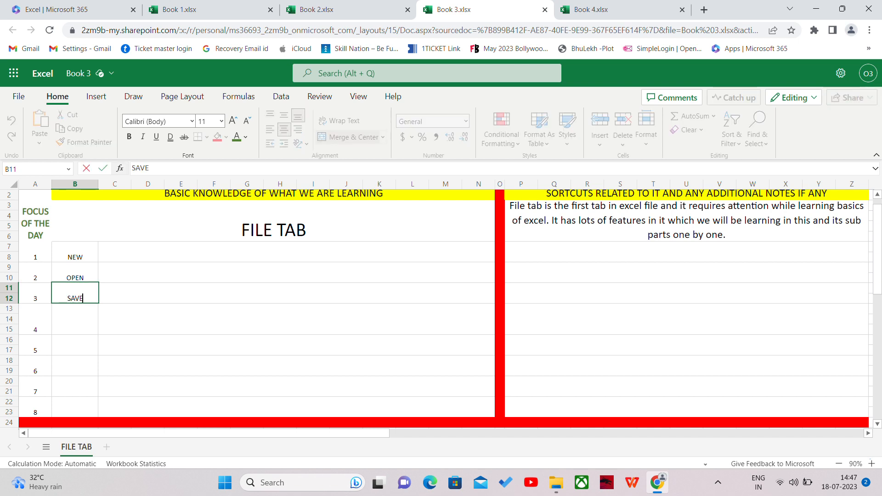
key(Return)
text(SAVE)
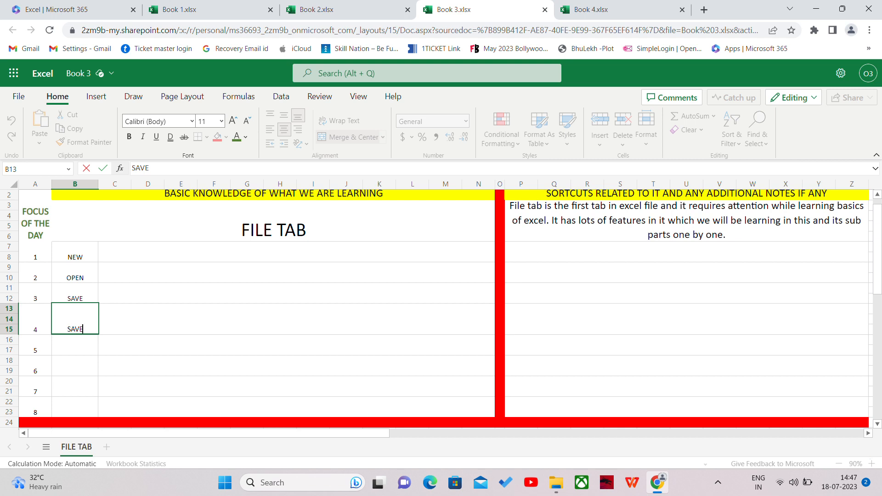
key(BackSpace)
key(BackSpace)
key(BackSpace)
key(BackSpace)
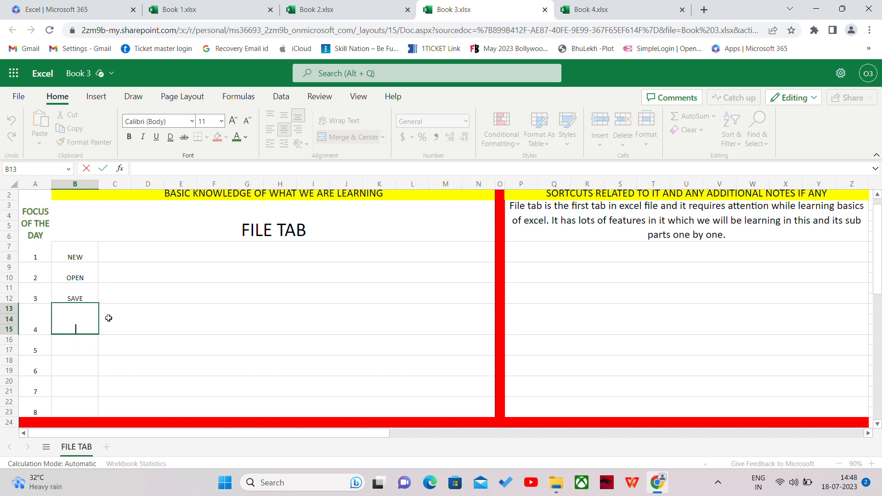
Extend the SAVE entry beside number 3 so that it reads "SAVE/ SAVE AS".
drag(138, 311, 89, 301)
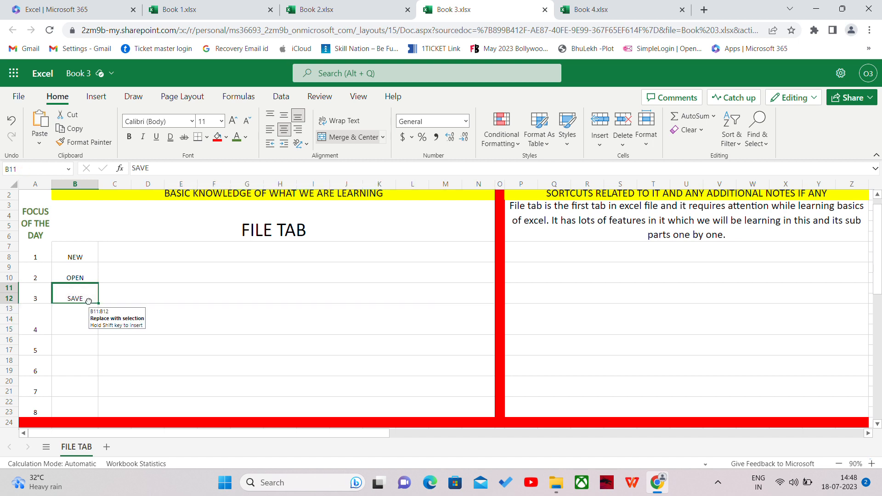
double_click(88, 299)
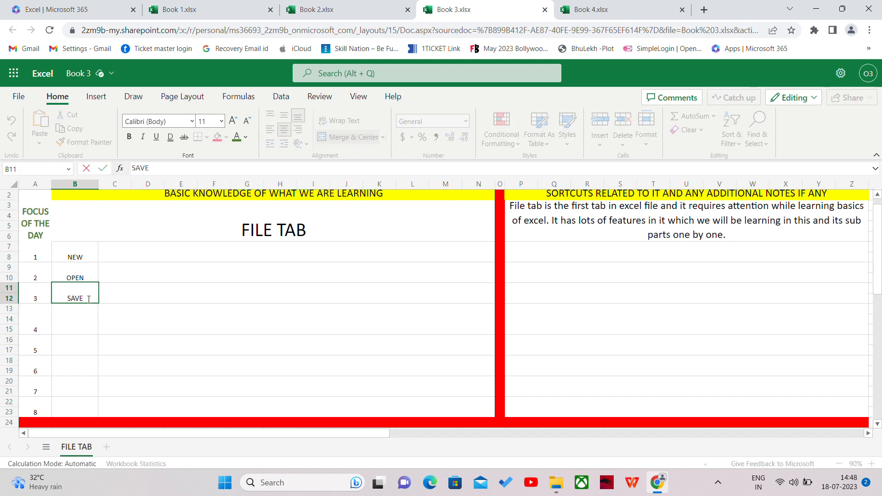
text(/ SAVE AS)
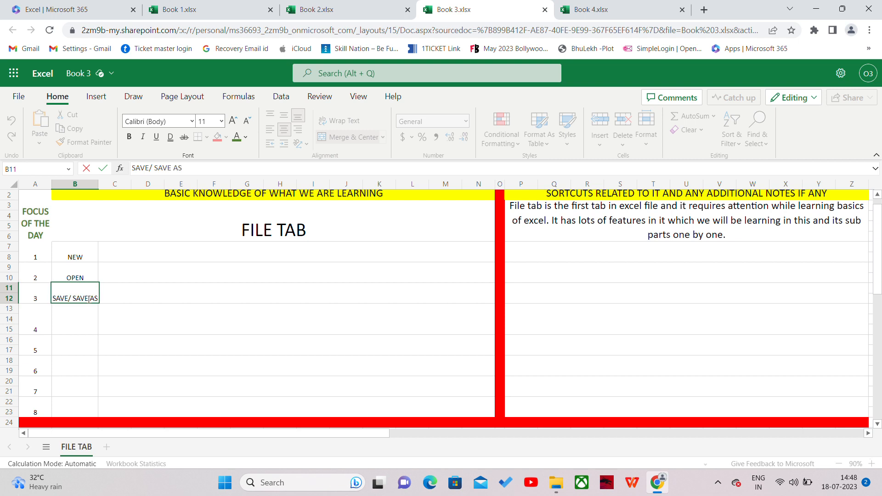
Enter PRINT, SHARE and EXPORT in the cells of column B beside numbers 4, 5 and 6.
click(86, 320)
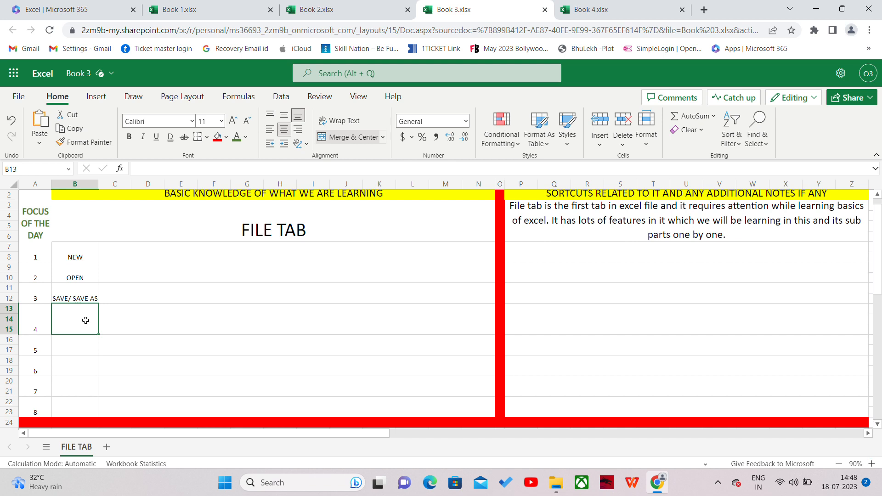
text(PRINT)
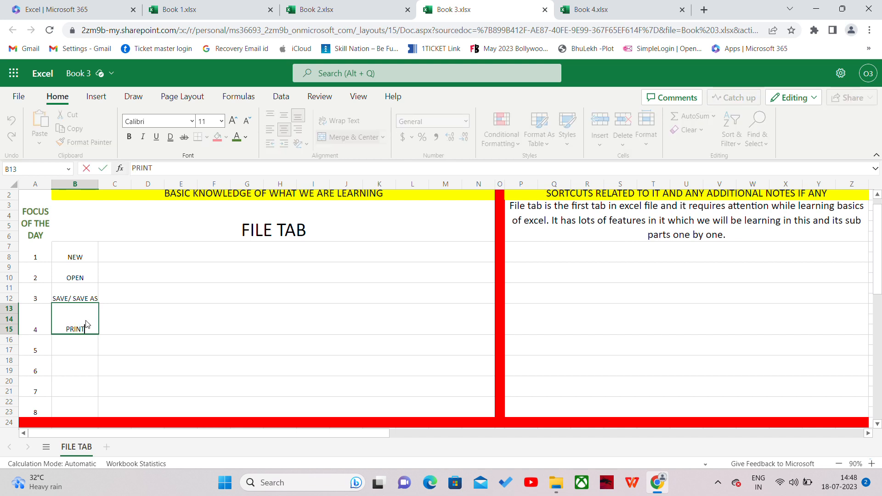
key(Return)
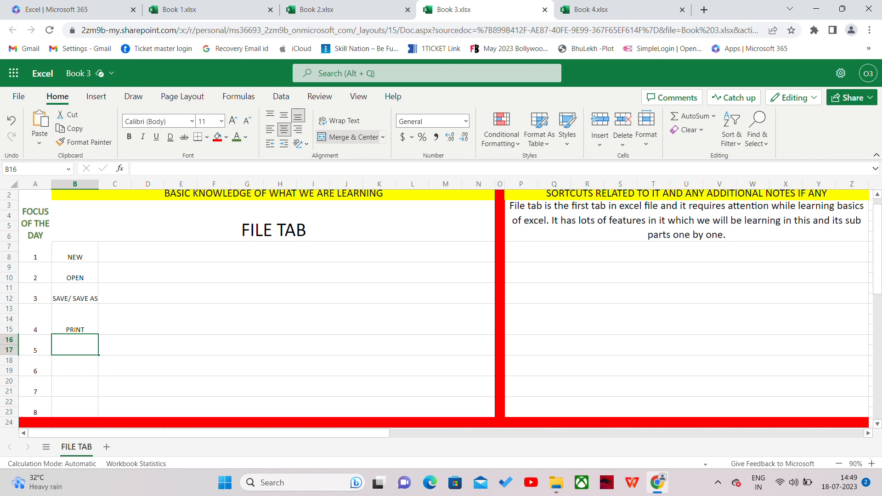
text(SHARE)
key(Return)
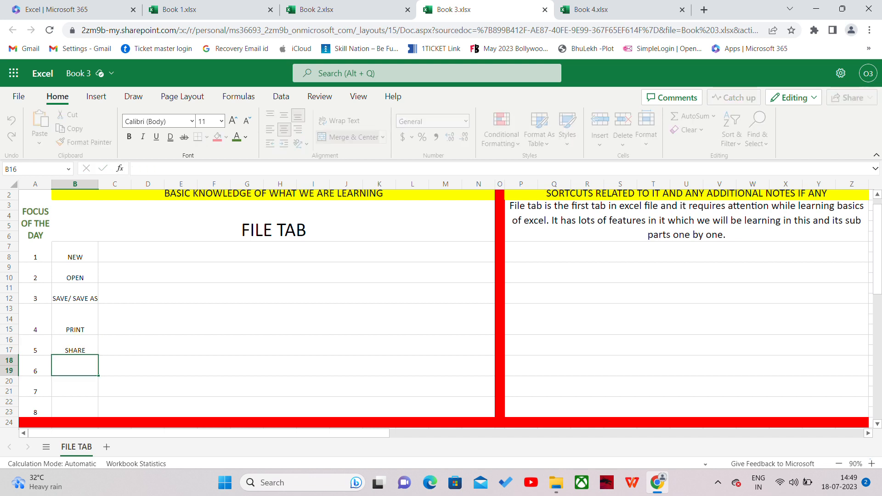
text(EXPORT)
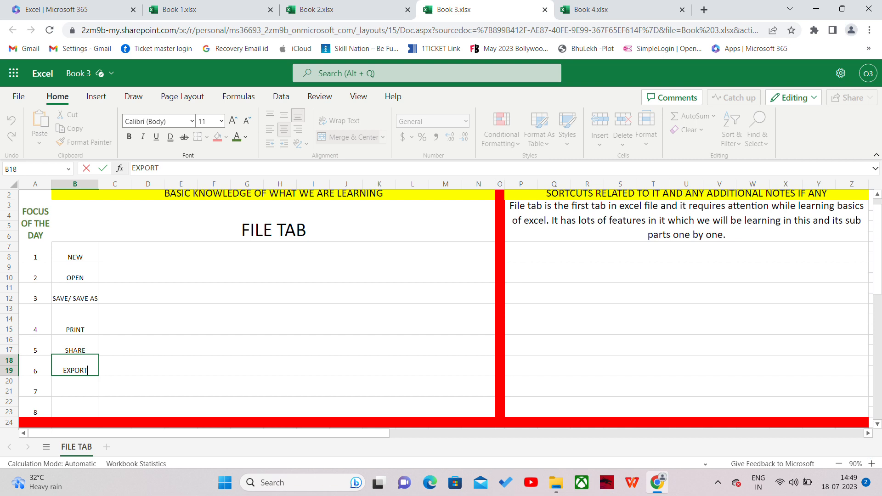
key(Return)
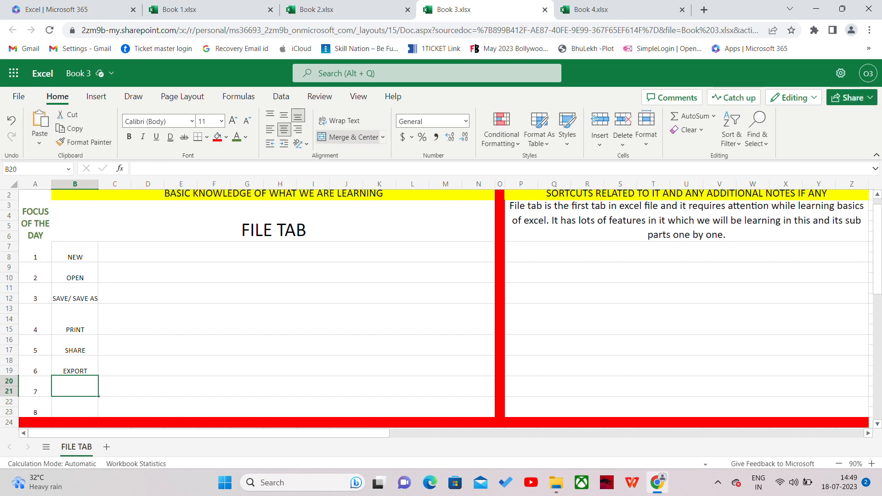
Enter PUBLISH and OPTIONS in the cells of column B beside numbers 7 and 8.
text(PU)
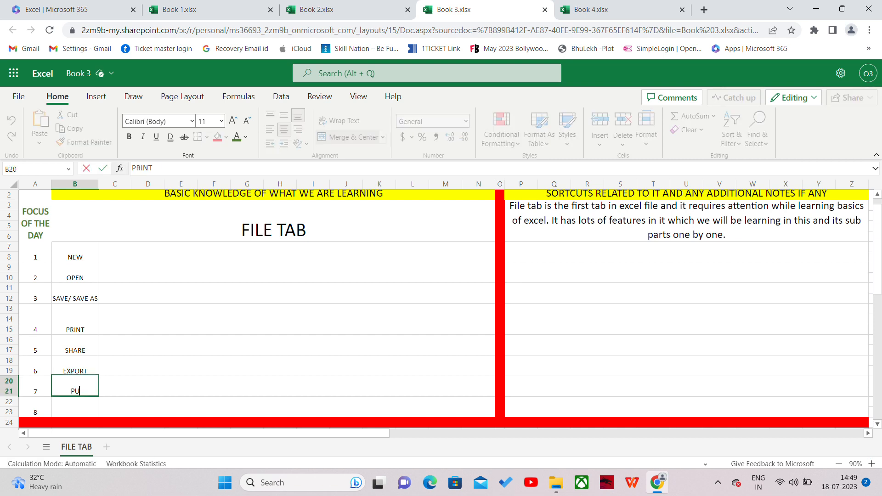
text(BLISH)
key(Return)
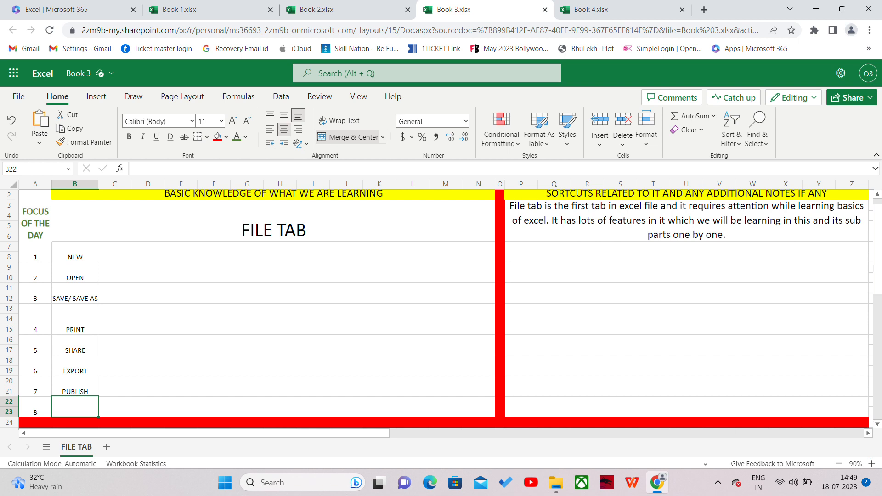
text(OPTIONS)
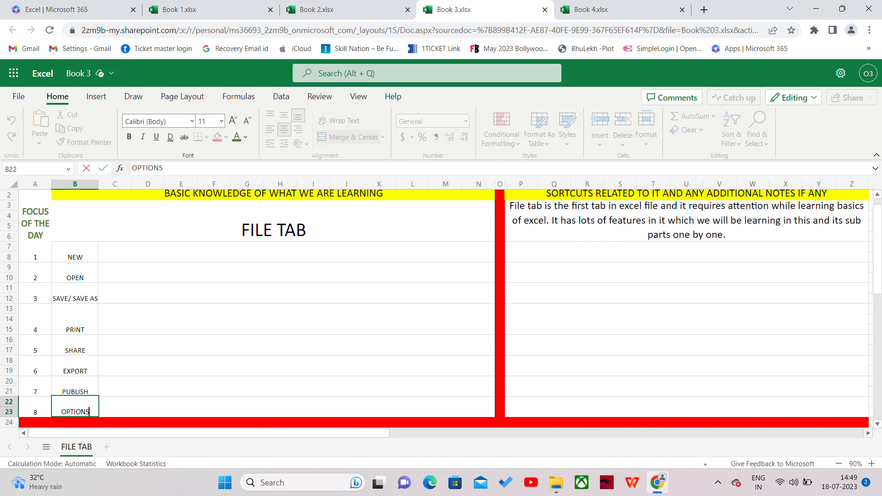
key(Return)
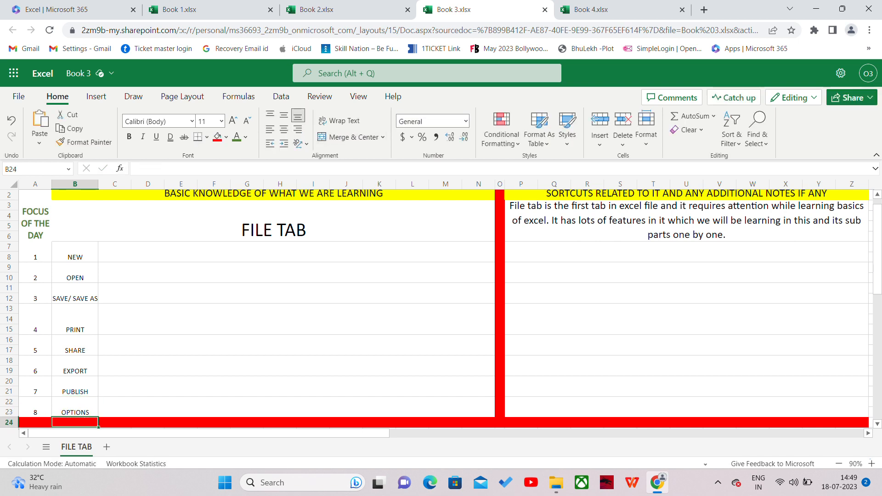
Make the eight feature names from NEW to OPTIONS bold and fill their cells with standard yellow.
key(Up)
key(Up)
key(Up)
key(Up)
key(Up)
key(Up)
key(Up)
key(Up)
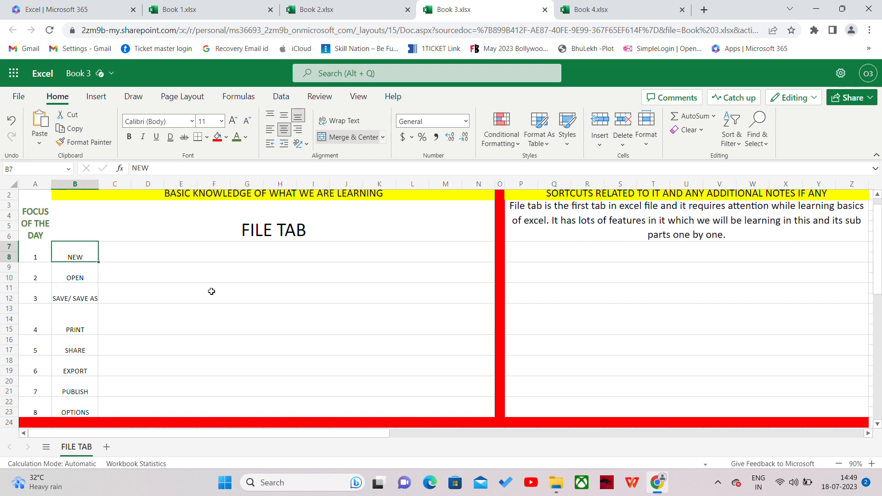
drag(211, 291, 68, 408)
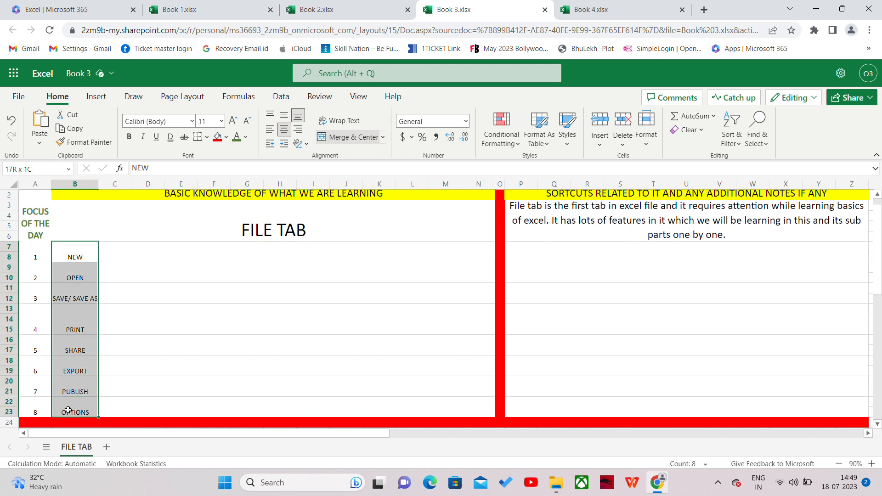
click(130, 137)
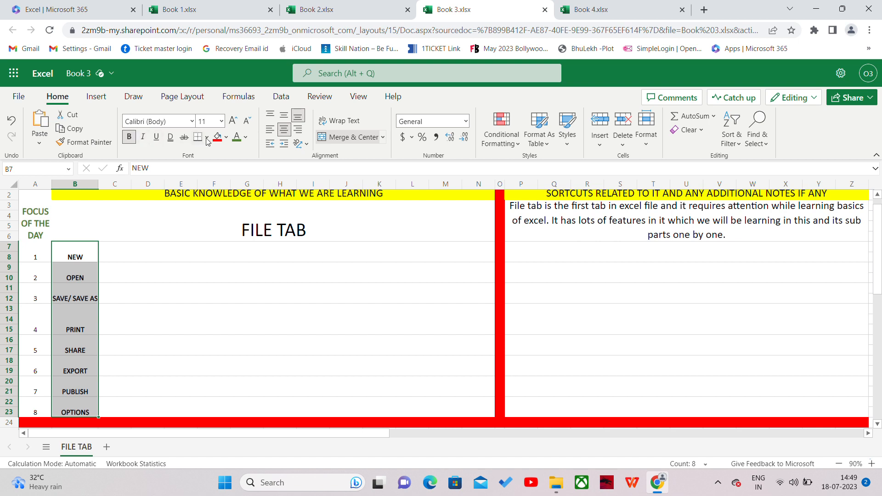
click(228, 138)
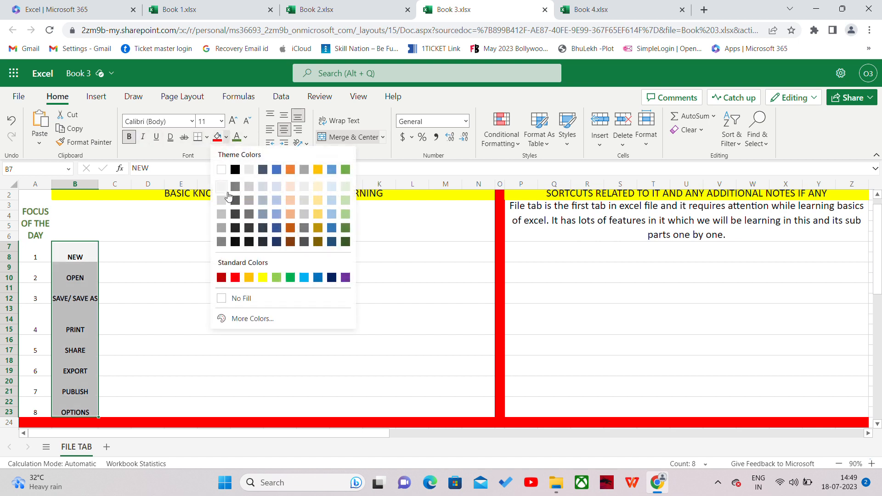
click(262, 279)
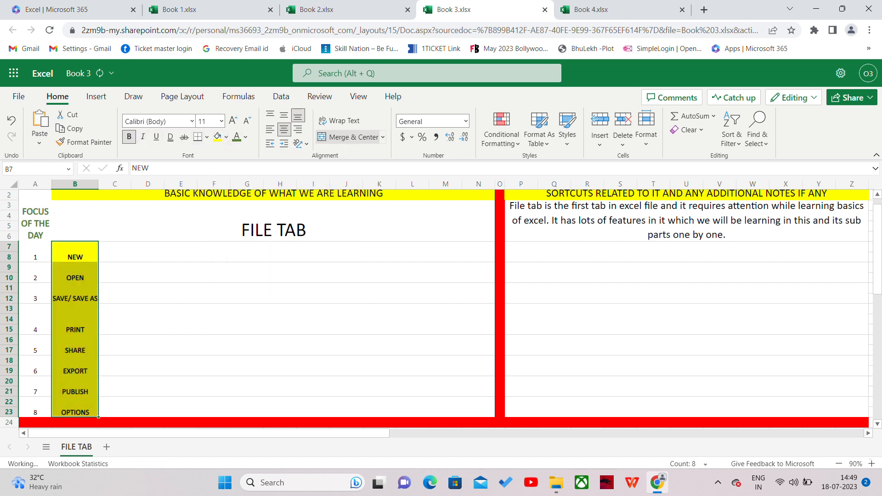
In the description cell beside NEW, enter "New tab is in which whenever we require a new excel file to open we use this tab.".
click(203, 249)
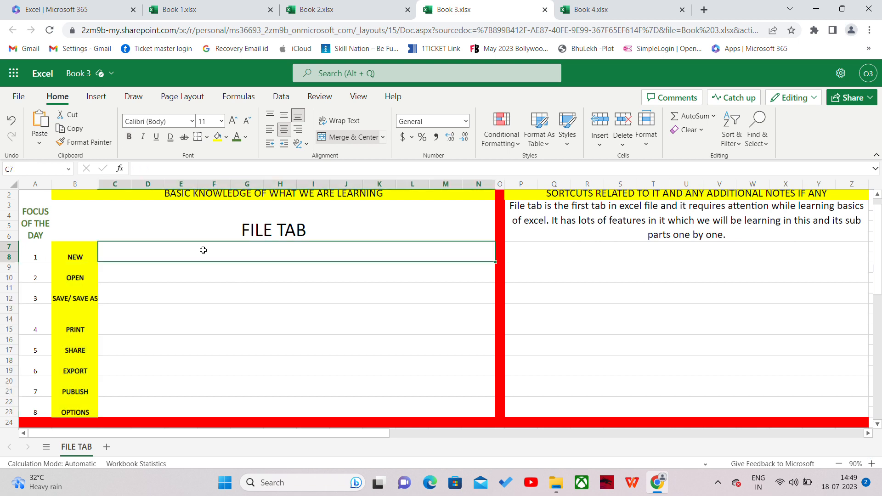
text(New)
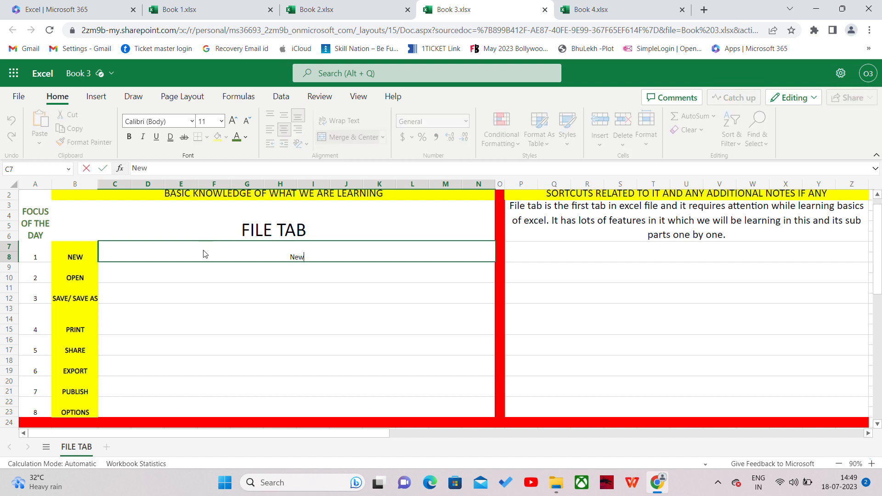
text( tab is in which )
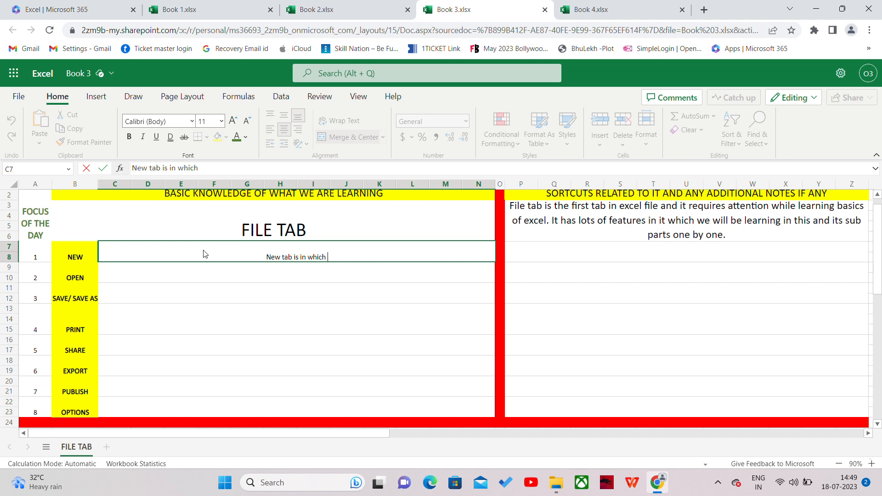
text(wheneve)
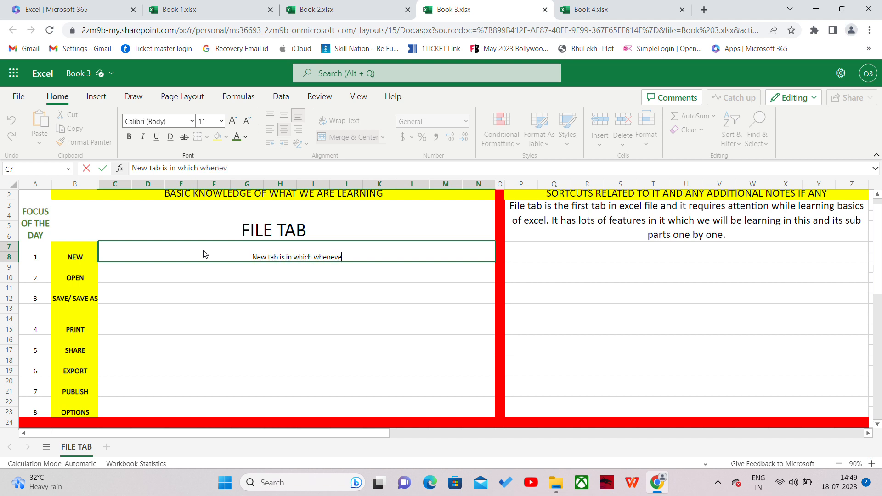
text(r we requ)
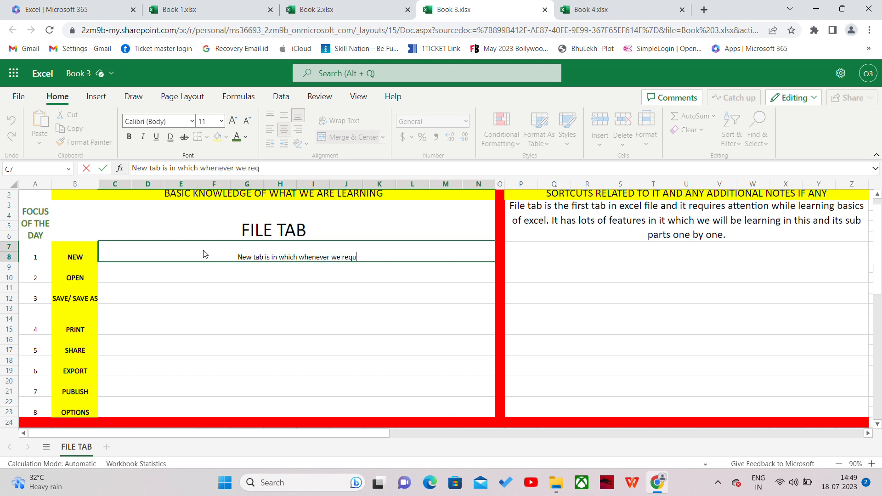
text(ire a new )
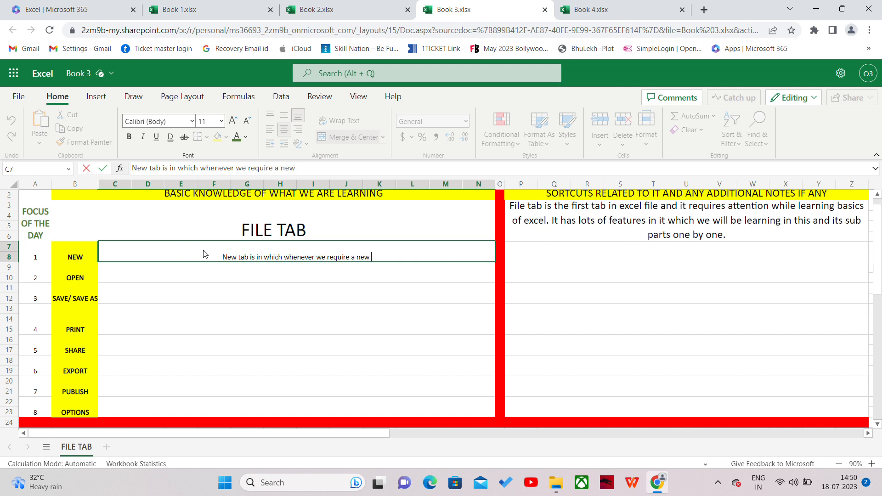
text(excel file )
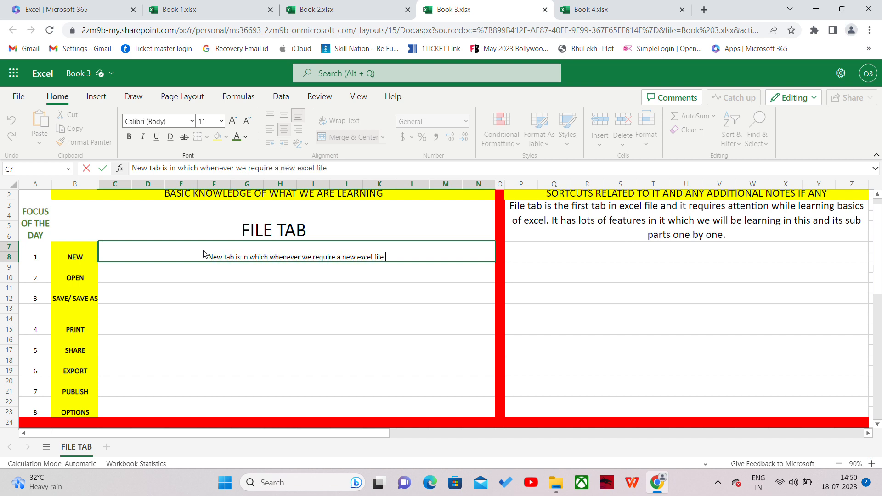
text(to open w)
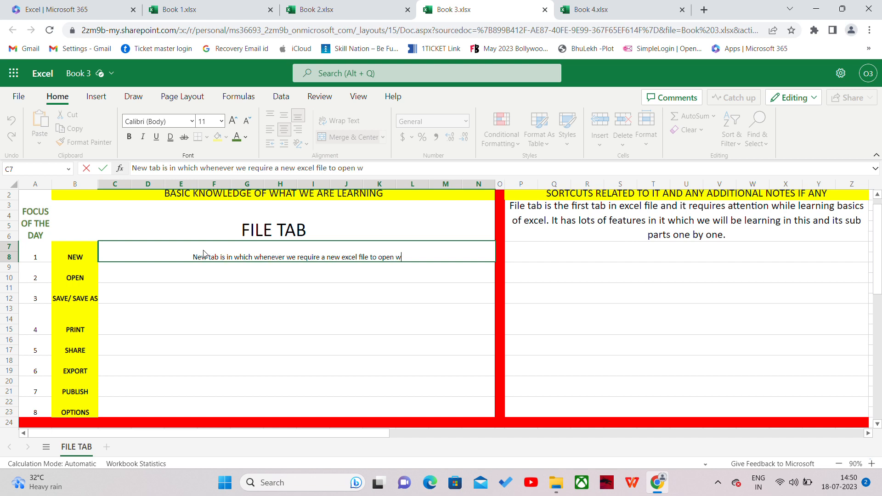
text(e use t)
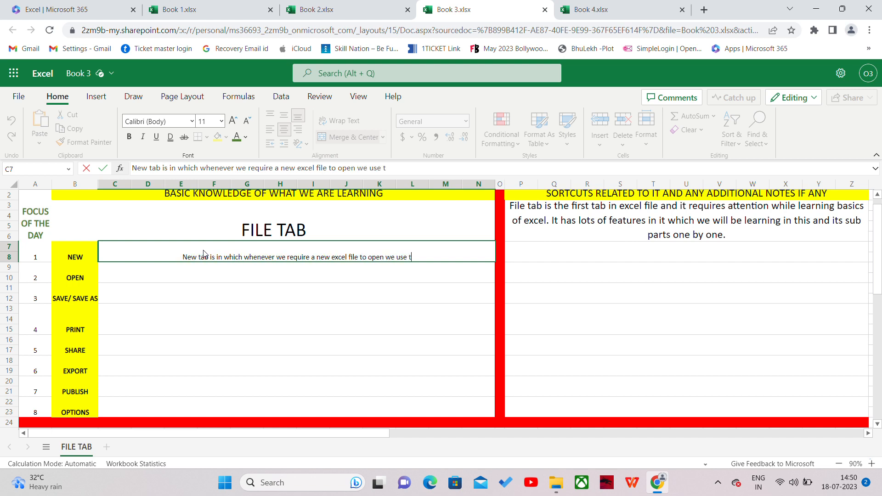
text(his ab)
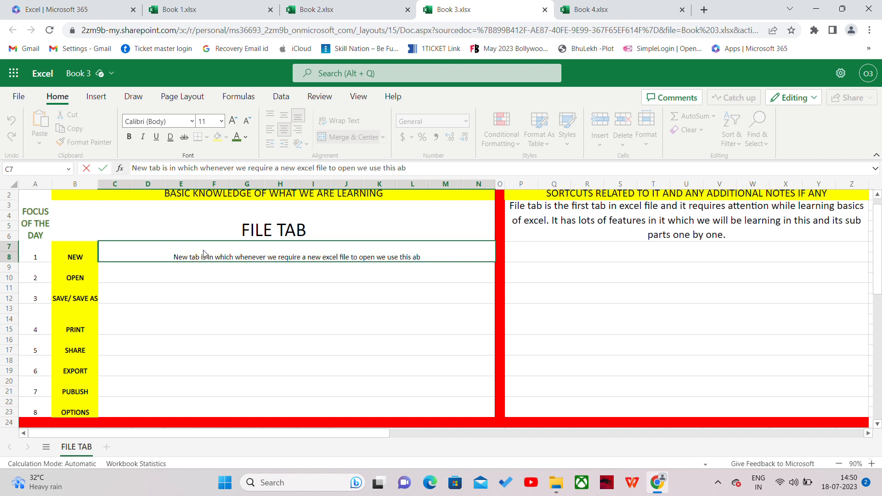
key(BackSpace)
key(BackSpace)
text(ta)
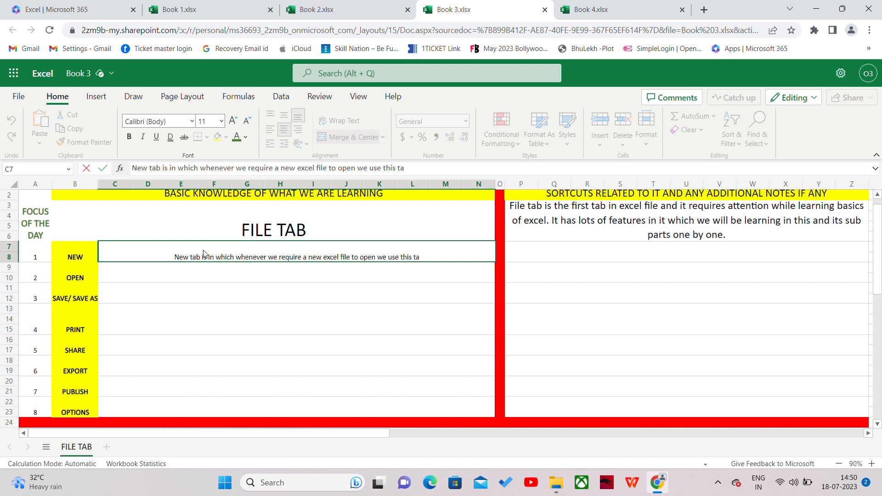
text(b.)
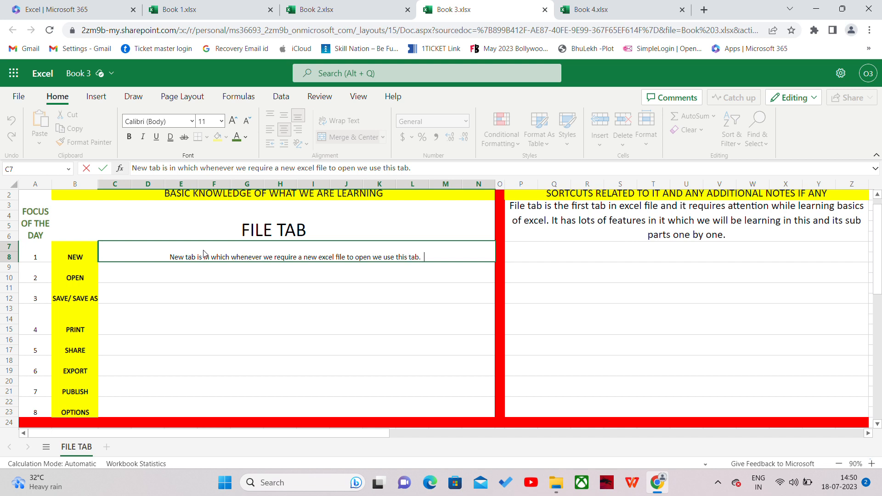
Continue the NEW description with the sentence "We go to FILE then NEW to open a new excel.".
text(We)
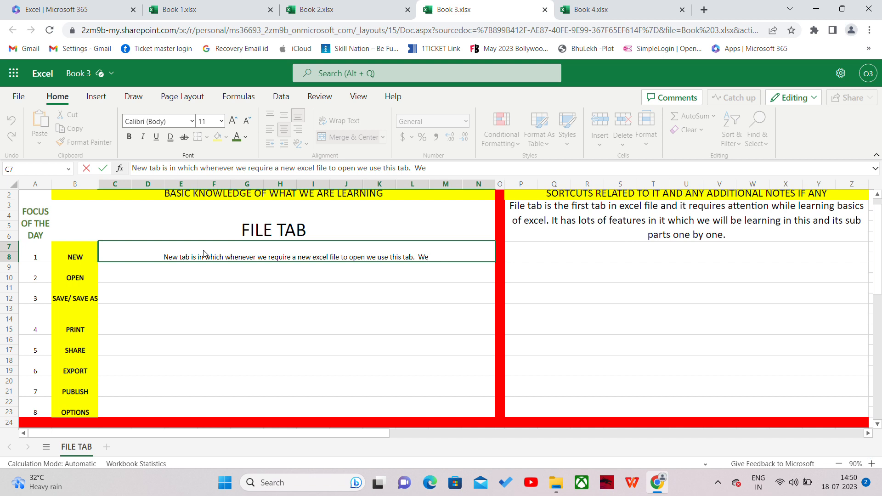
text( go to FI)
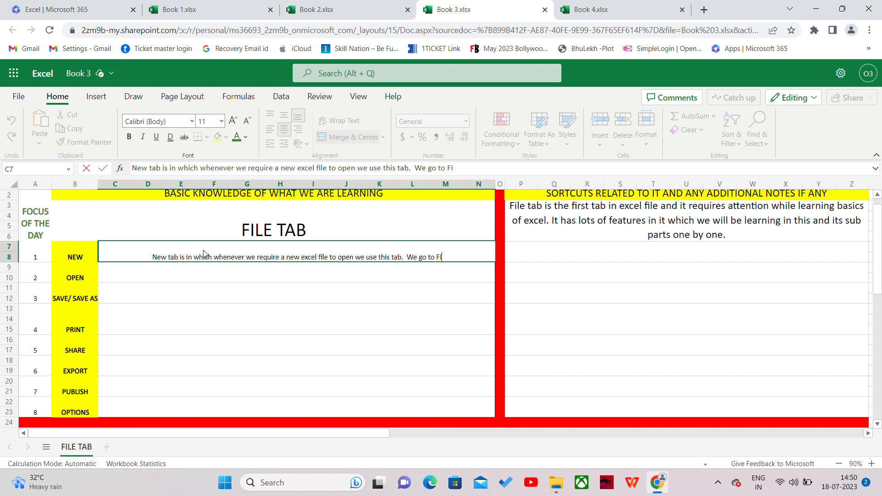
text(LE th)
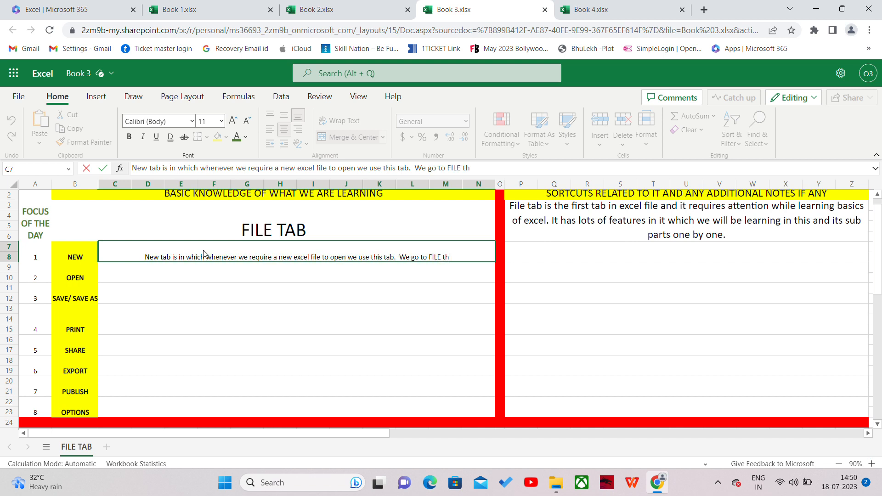
text(en N)
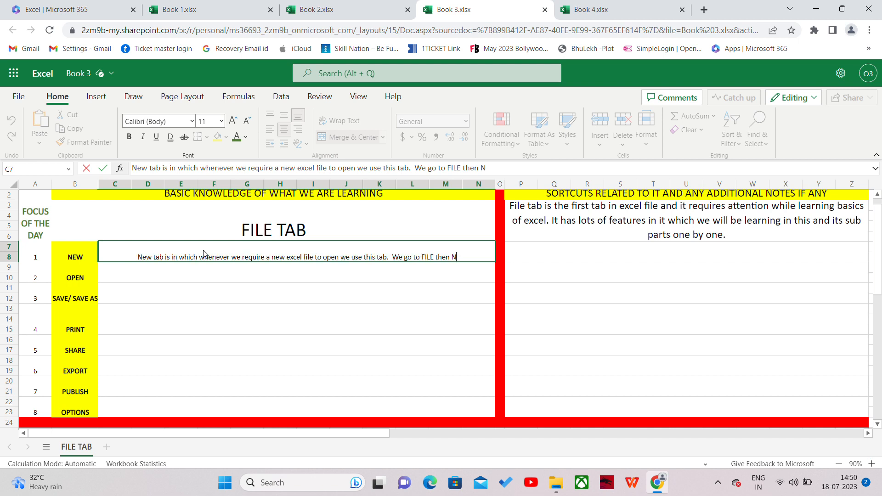
text(EW to )
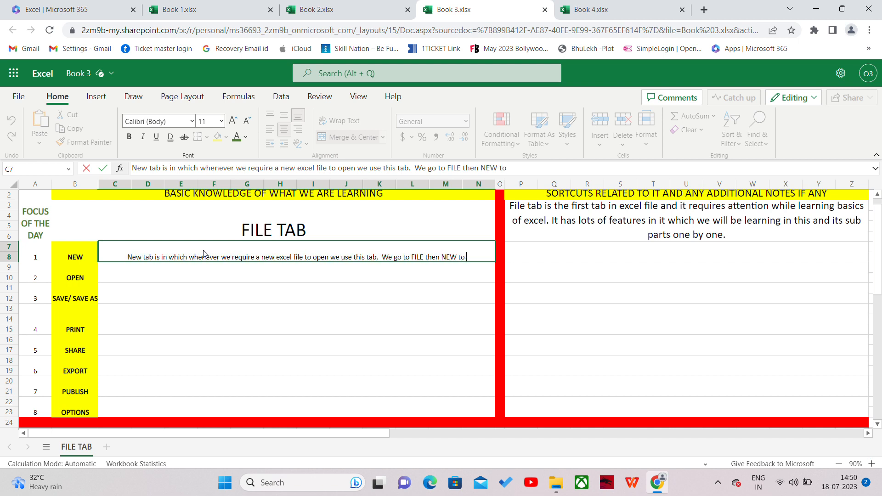
text(open a new)
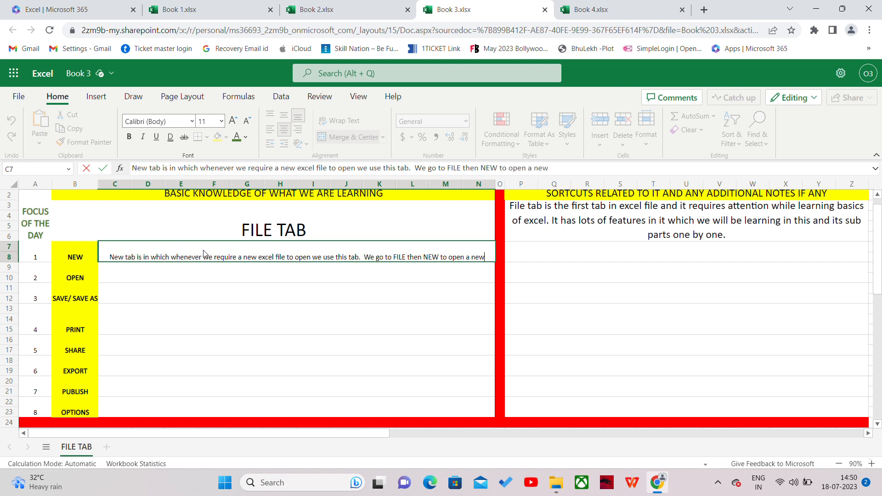
text( excel)
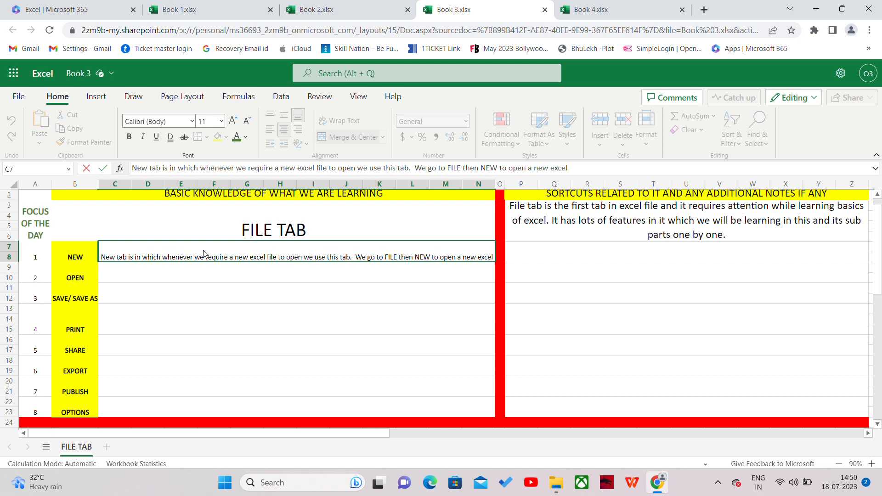
text(.)
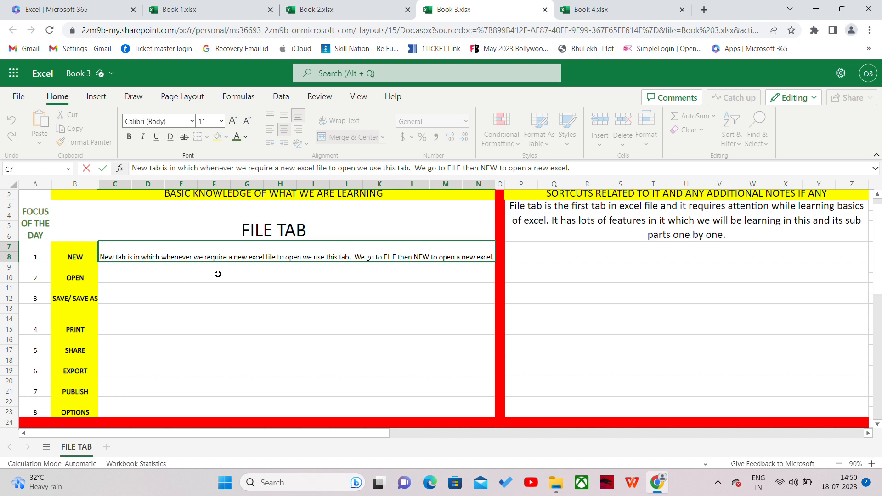
click(215, 274)
Set the NEW description in cell C7 to font size 12 and wrap its text within the merged cell.
click(209, 246)
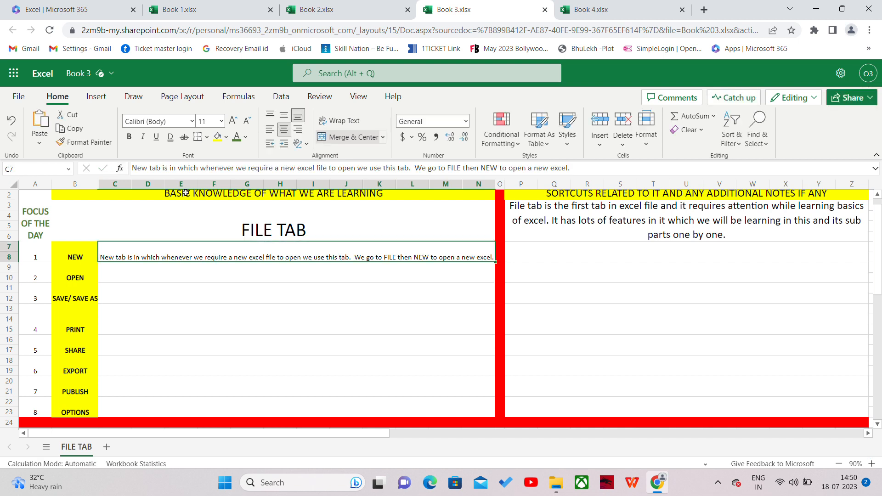
click(236, 122)
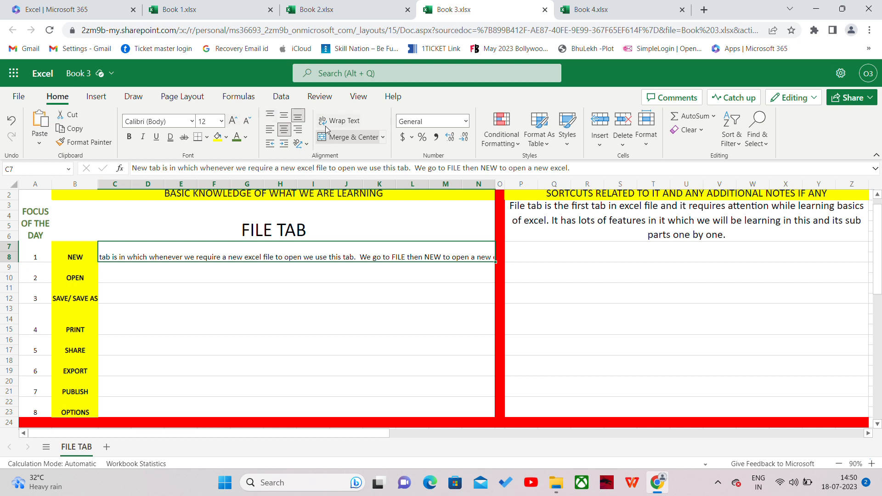
click(344, 121)
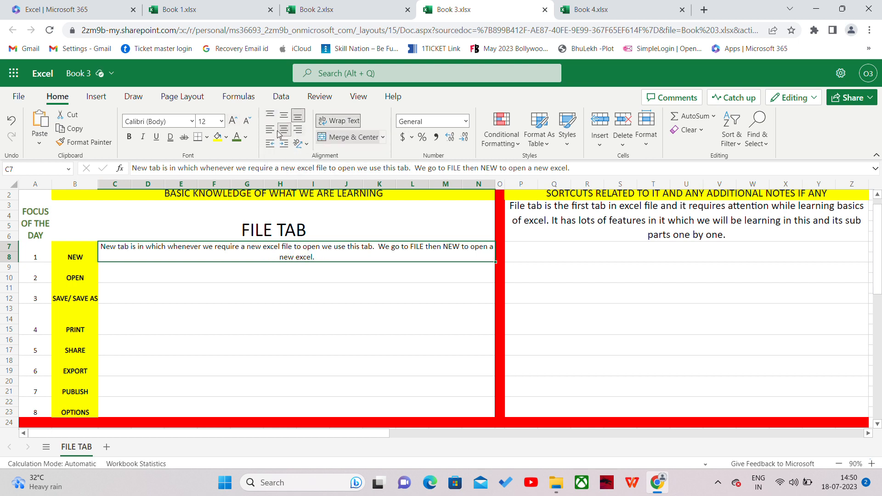
click(233, 121)
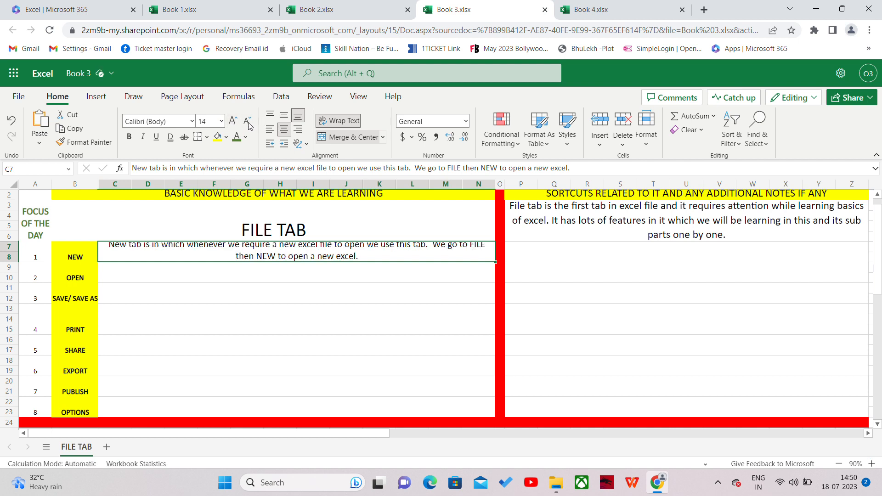
click(247, 120)
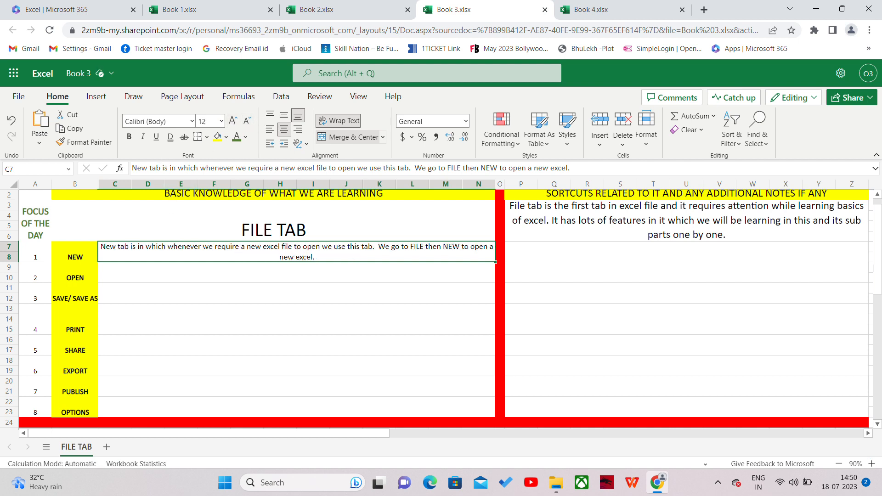
Try making the NEW description in cell C7 bold.
click(329, 303)
click(616, 257)
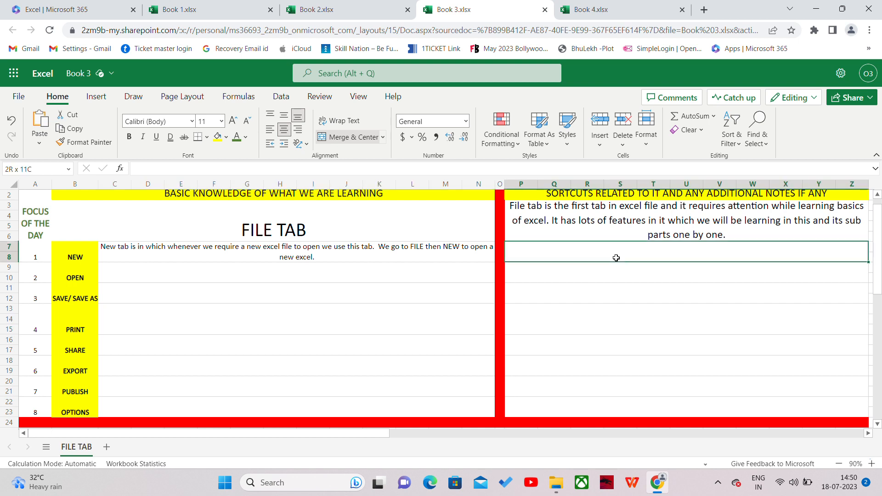
click(387, 251)
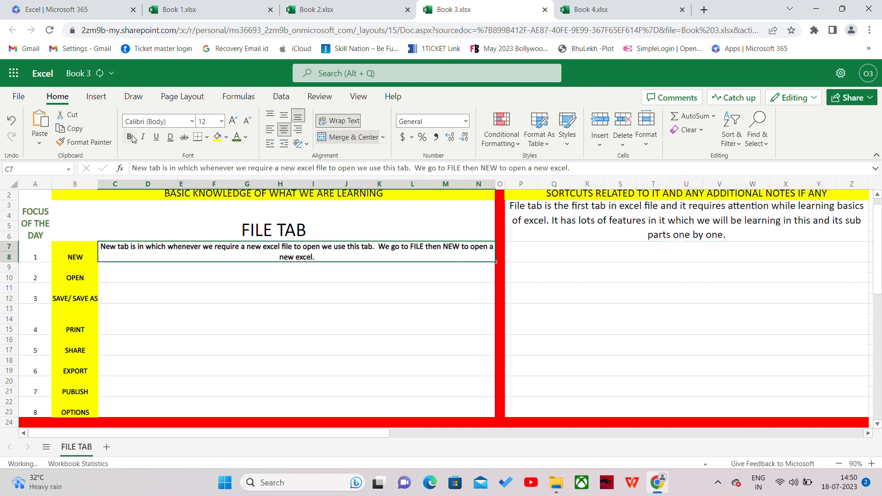
Enter "SORTCUT FOR NEW TAB - CTRL + N" in the shortcuts and notes cell P7 of the NEW row.
click(635, 250)
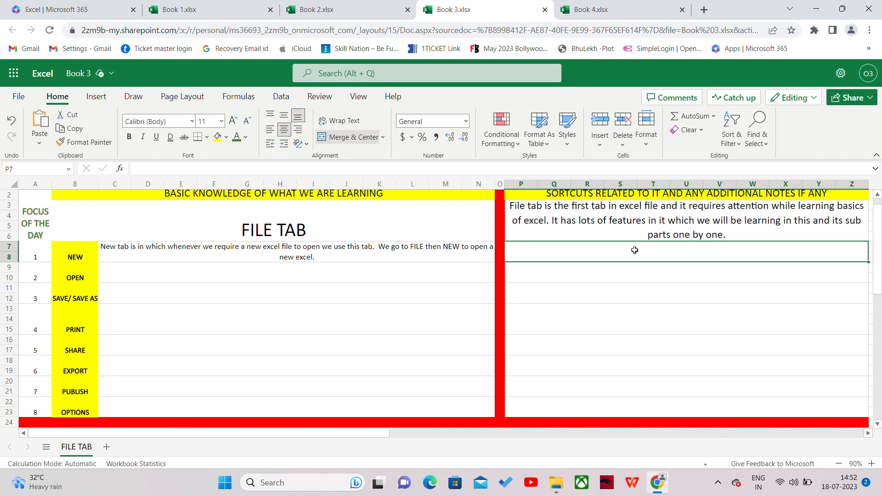
double_click(634, 250)
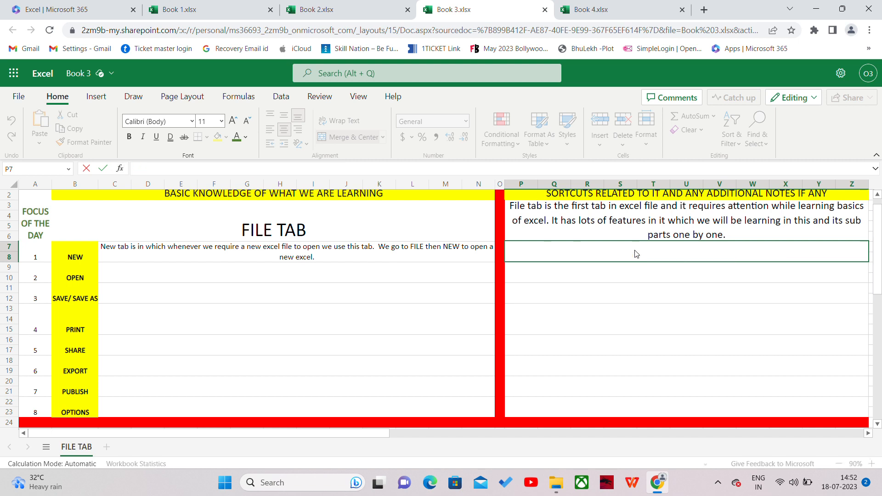
text(SH)
key(BackSpace)
text(ORTCUT)
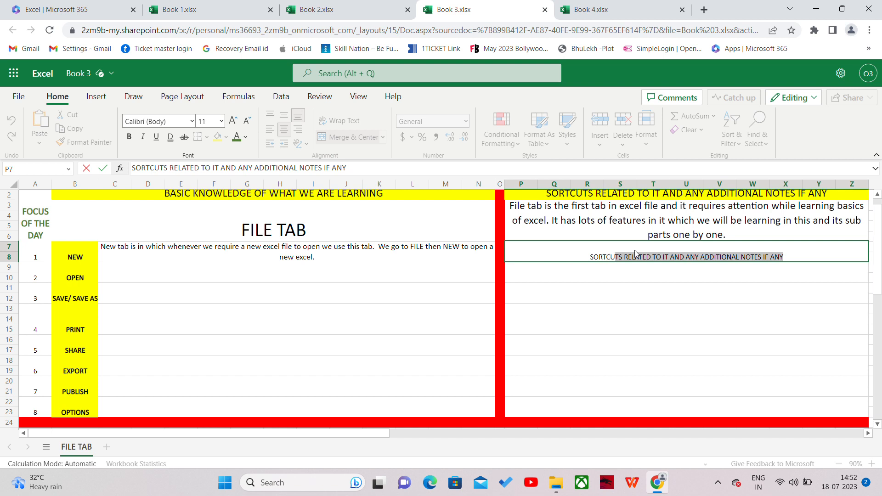
text( FO)
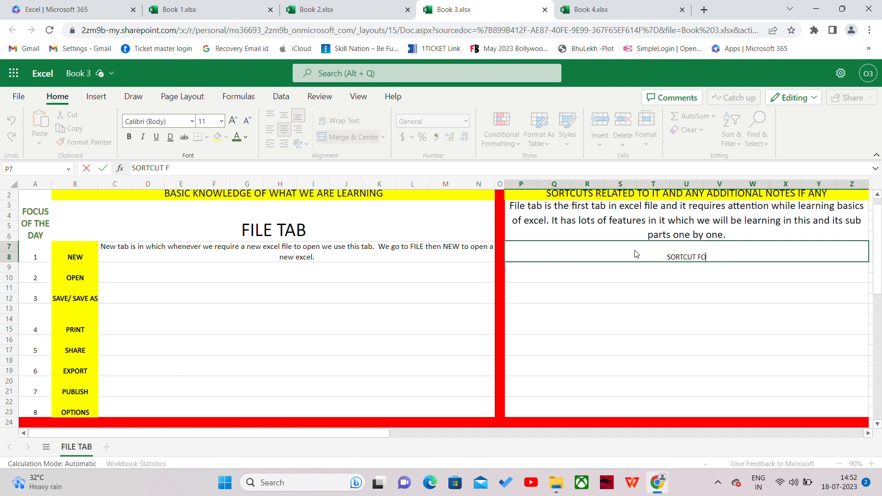
text(R NEW )
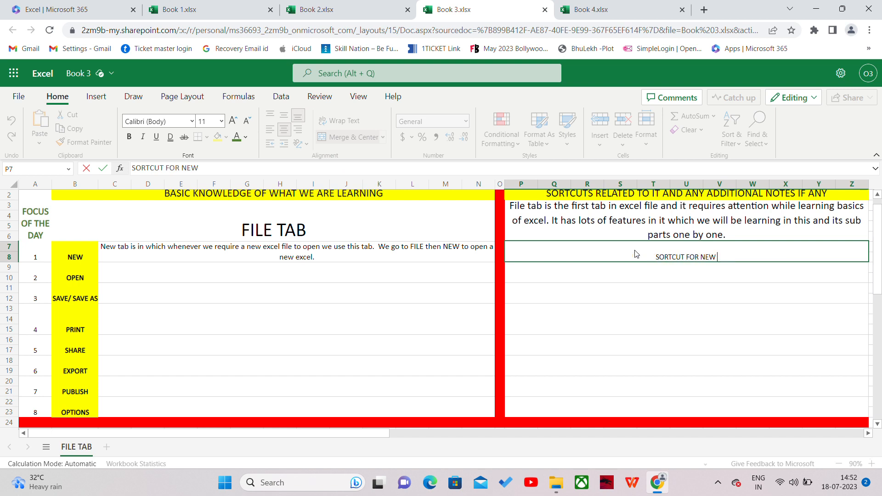
text(TAB)
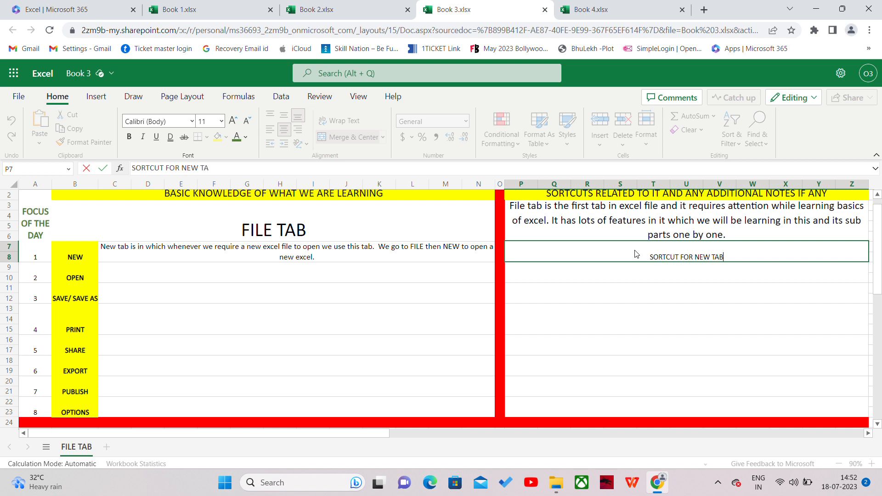
text( - CTRL)
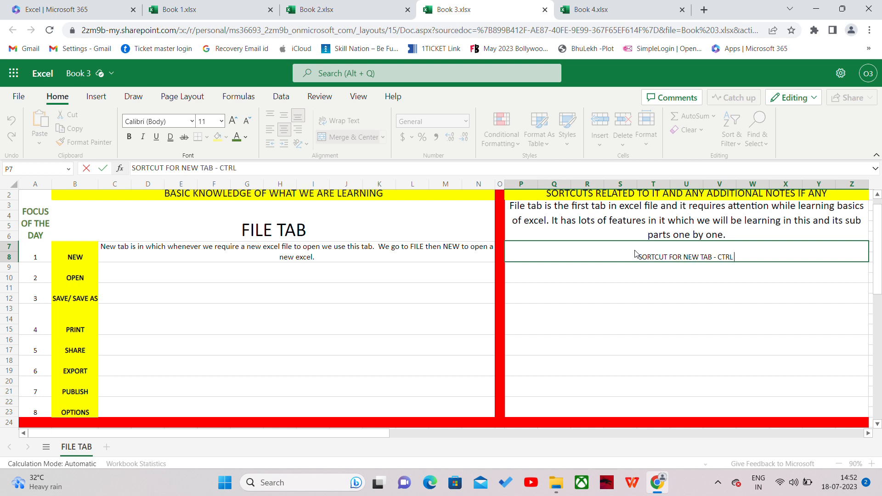
text( + N)
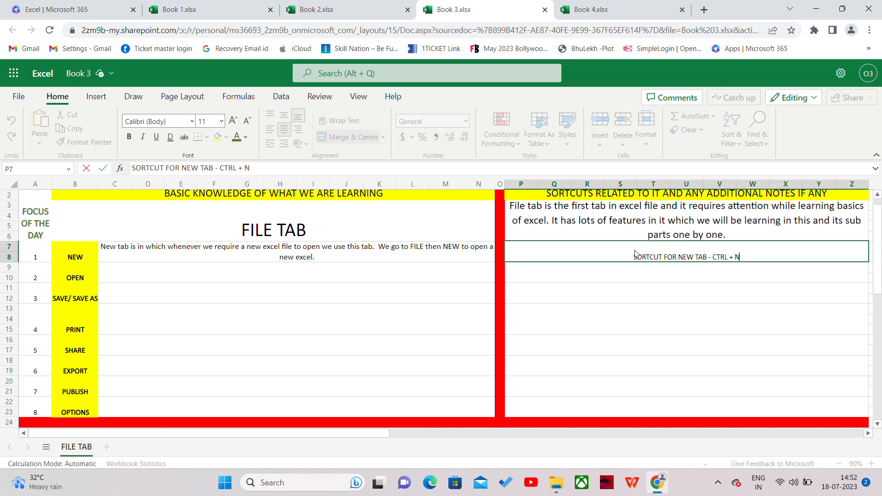
Set the NEW shortcut note in cell P7 to font size 16 and make it bold.
click(640, 276)
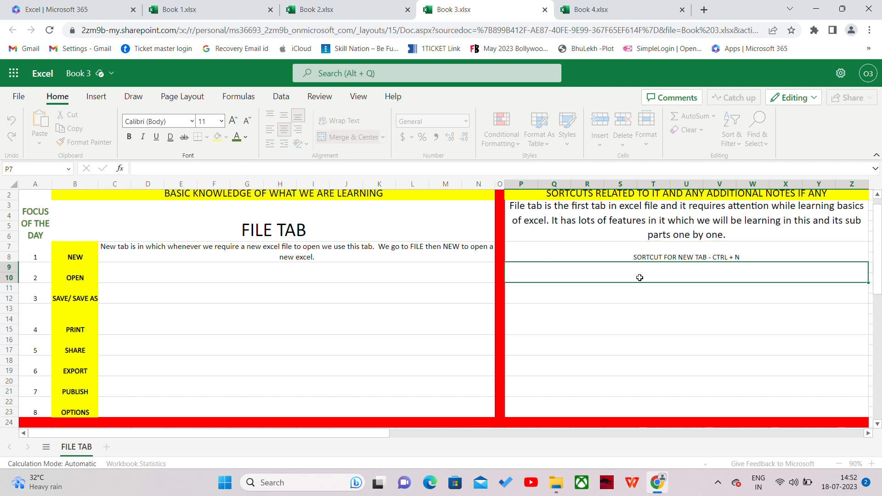
click(659, 253)
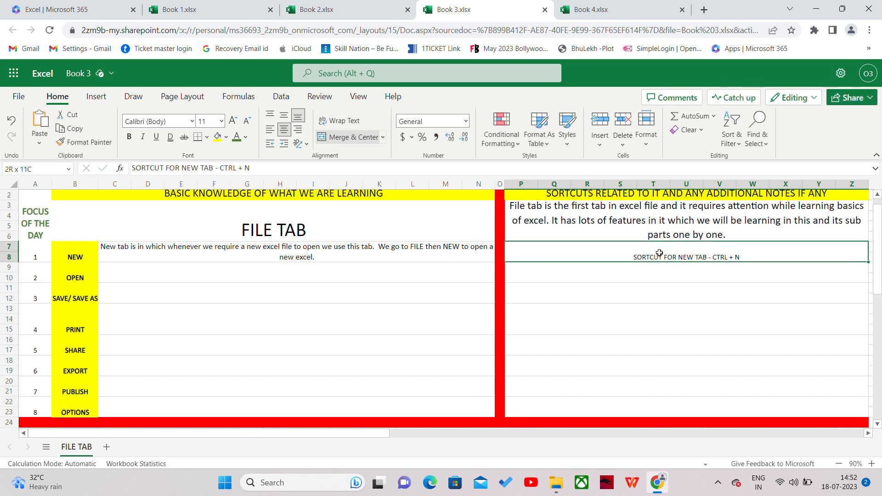
click(234, 120)
click(233, 120)
click(233, 121)
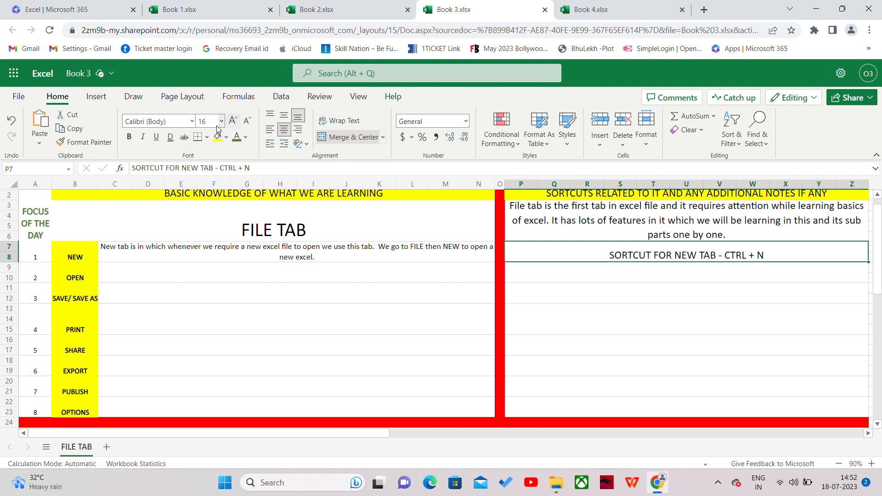
click(130, 138)
Set the NEW description in cell C7 to font size 14.
click(166, 249)
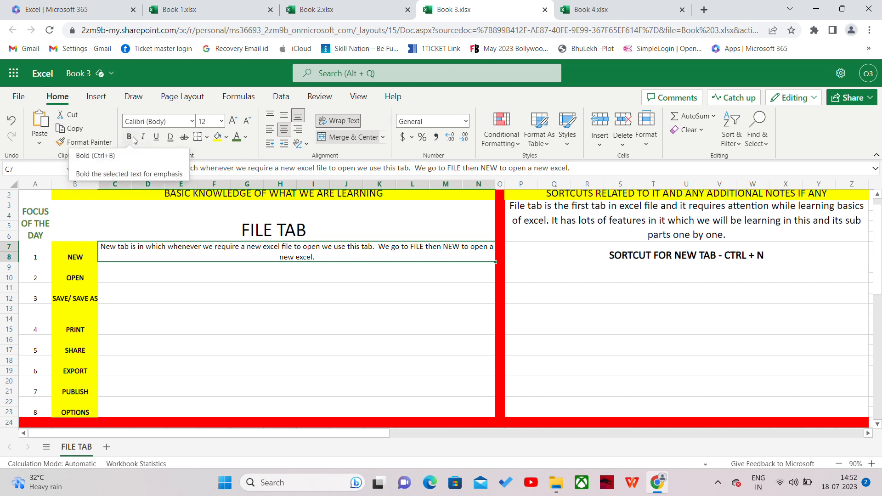
click(233, 120)
click(232, 121)
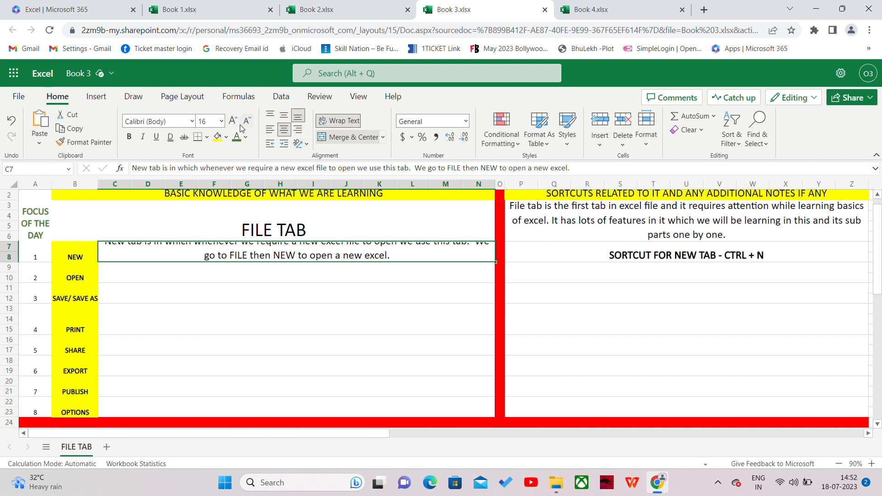
click(247, 122)
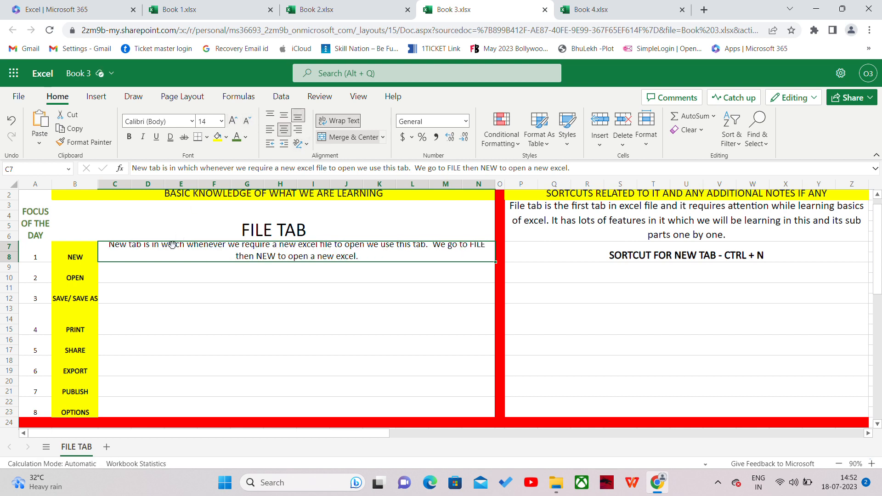
Slightly reduce the height of row 6 and try setting the NEW description in cell C7 to font size 13.
click(168, 270)
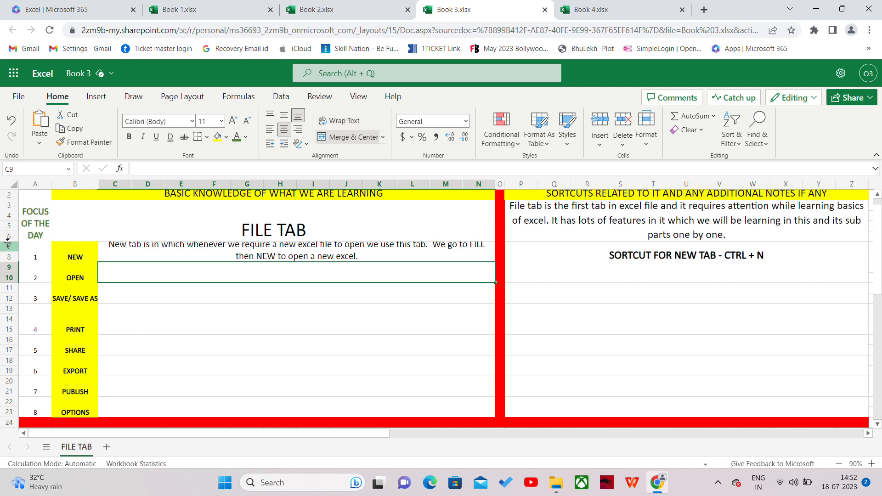
drag(7, 239, 9, 245)
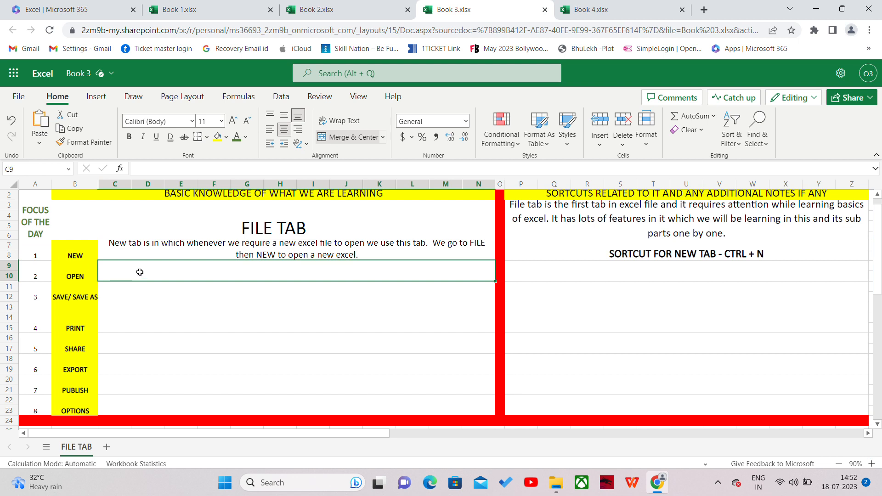
click(258, 243)
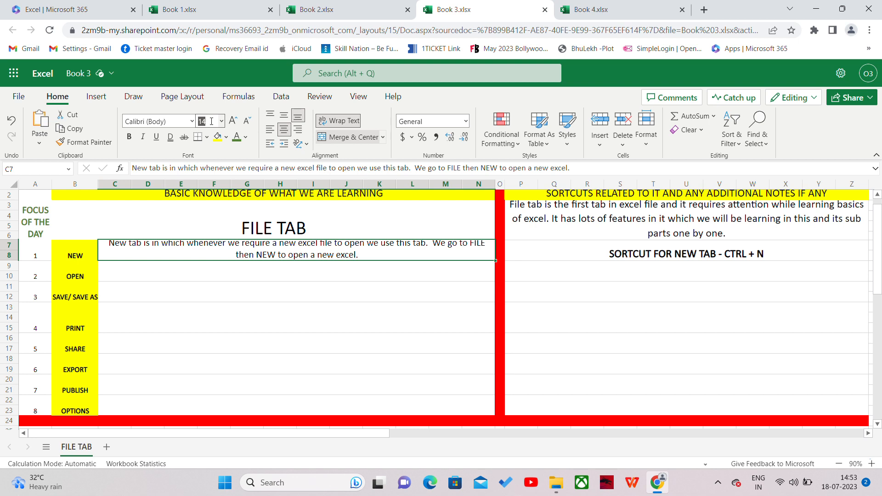
text(13)
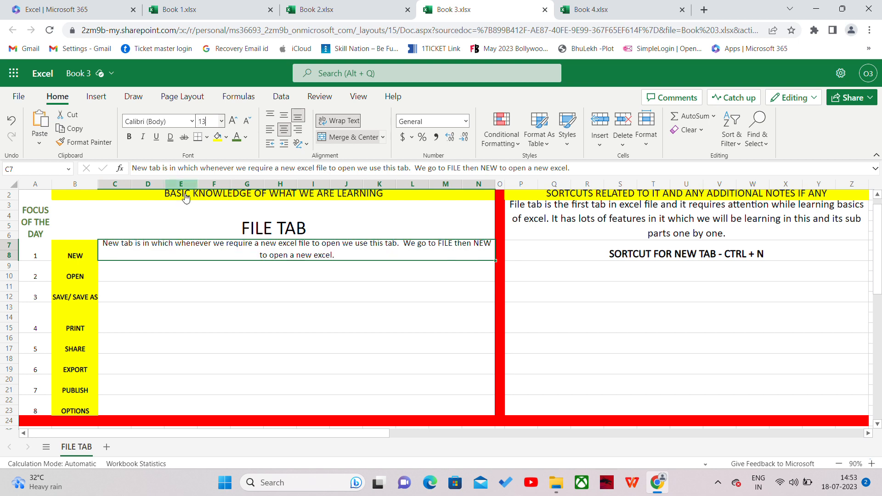
Start cell C9 with "OPEN TAB is the tab which we use whenever we need to open a file which is already created and saved some where".
click(160, 273)
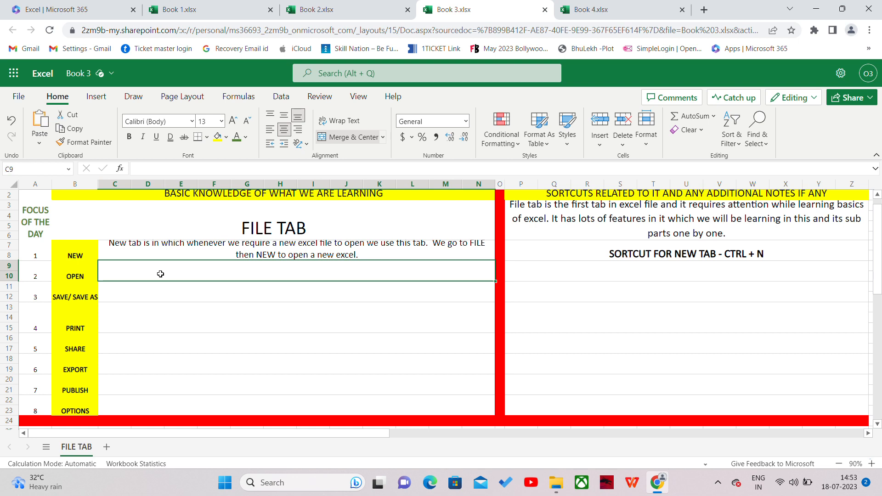
text(P)
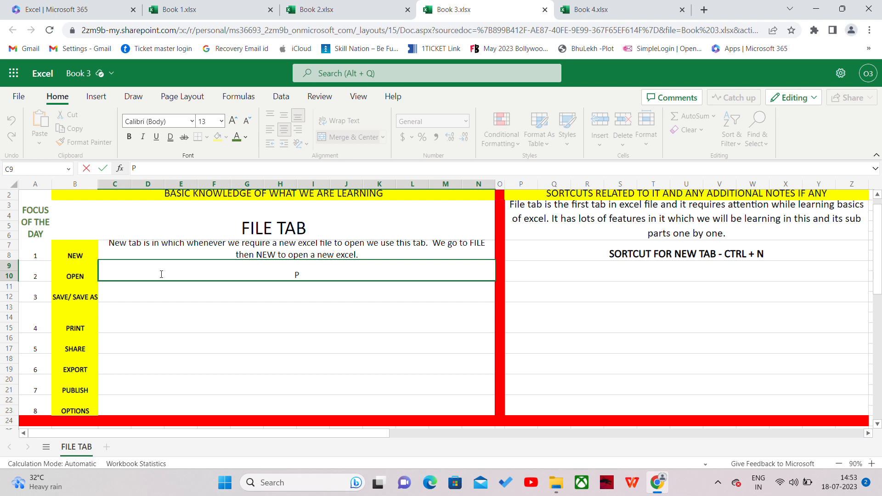
key(BackSpace)
text(OPEN )
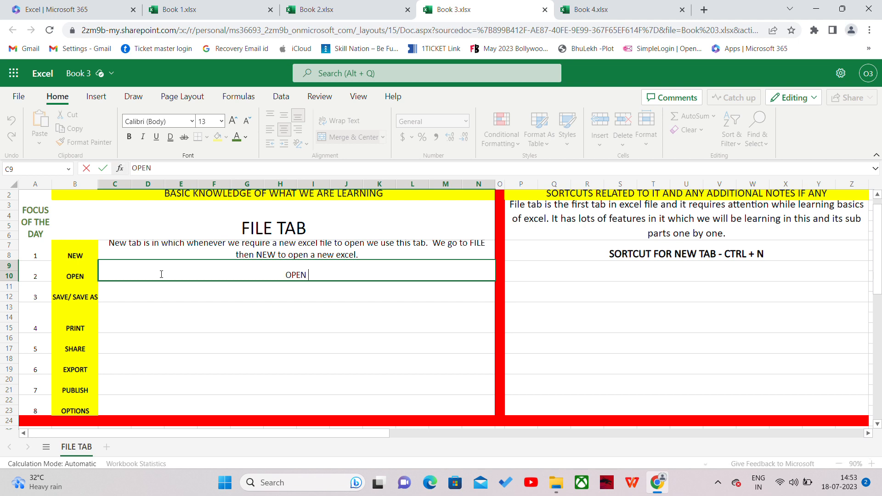
text(TAB is the tab w)
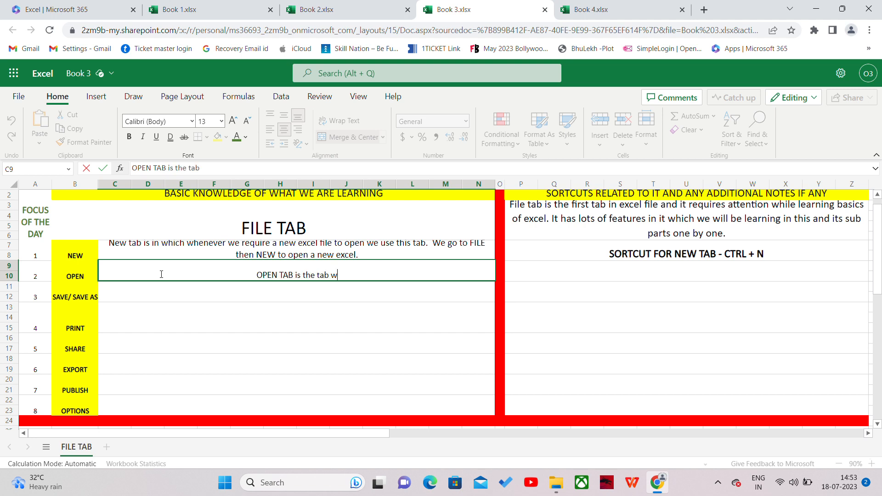
text(hich we use )
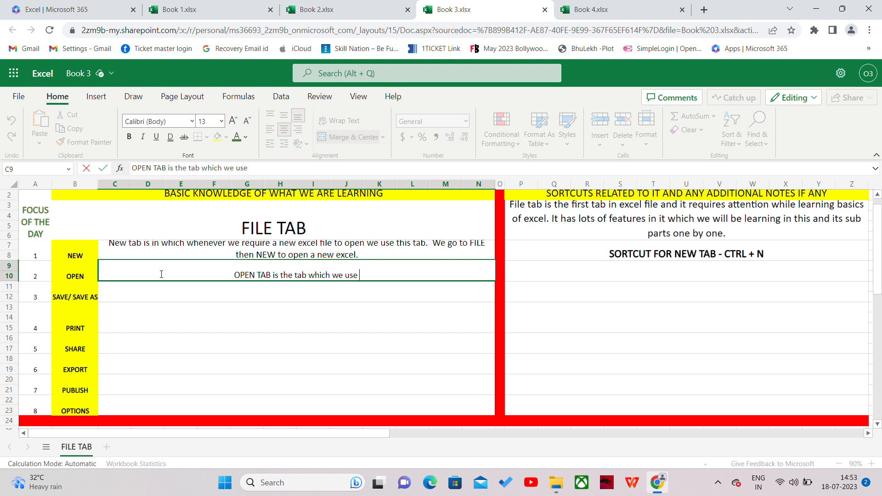
text(whene)
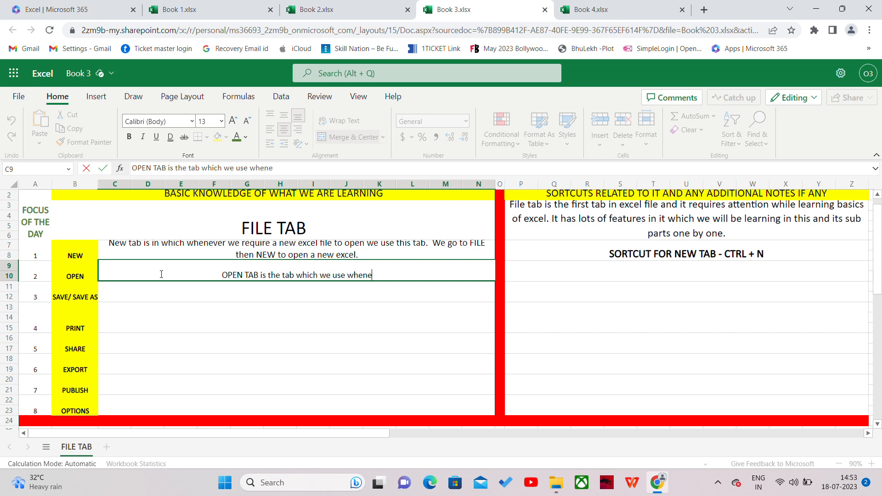
text(ver we need)
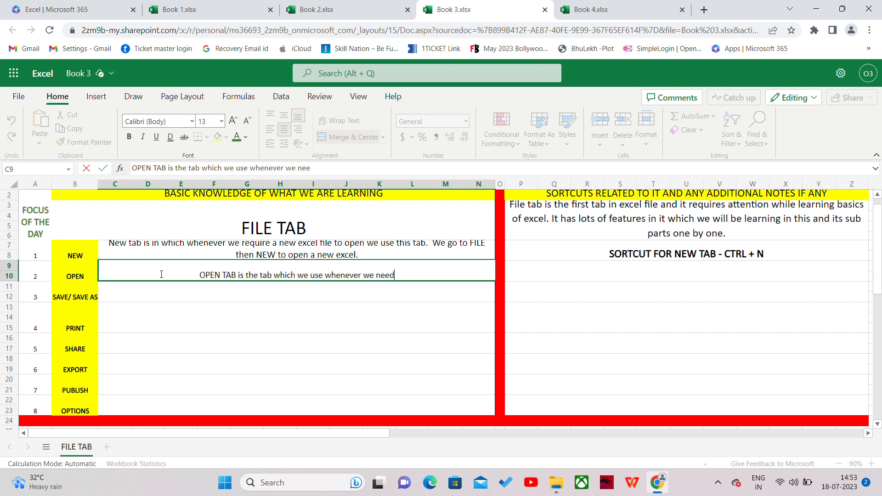
text( to open a)
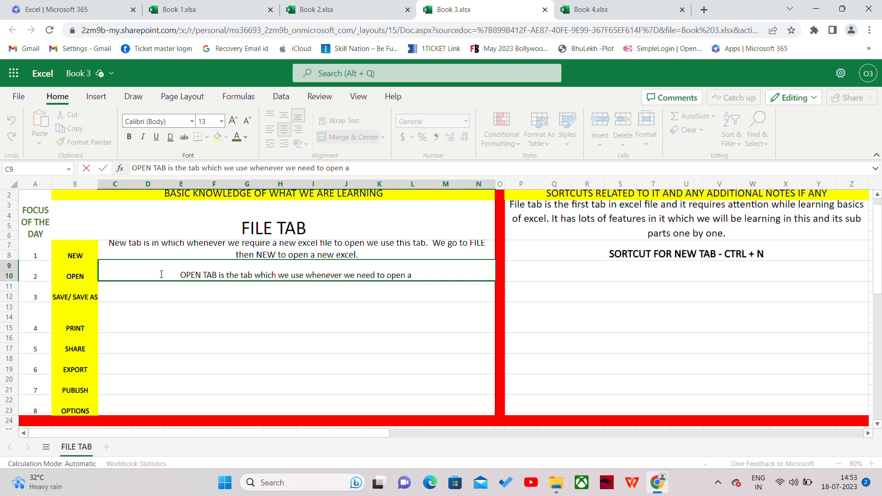
text(f)
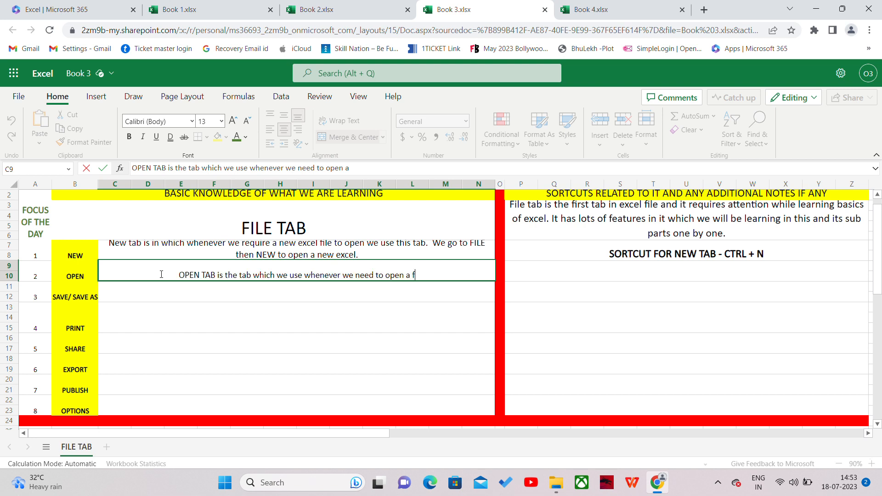
text(ile which )
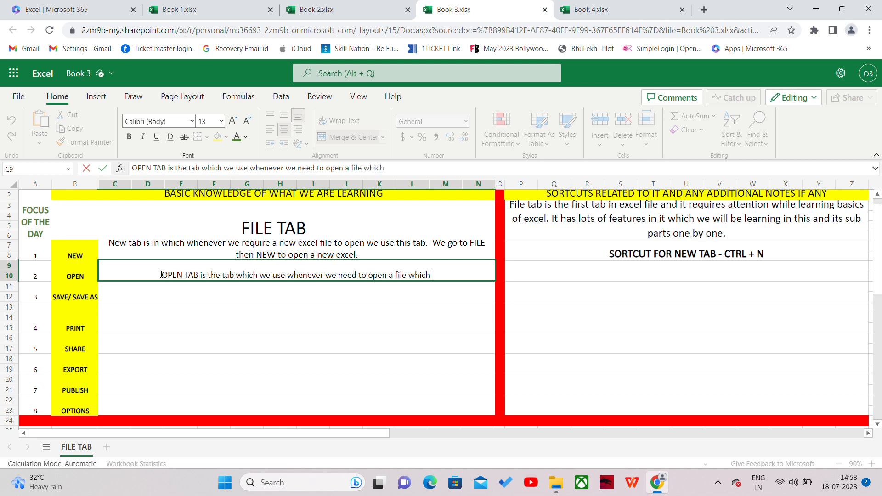
text(is already )
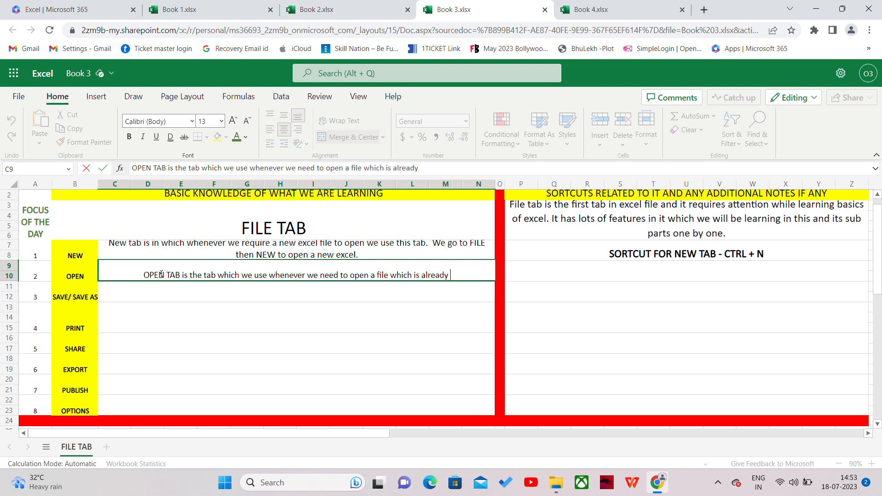
text(created and saved)
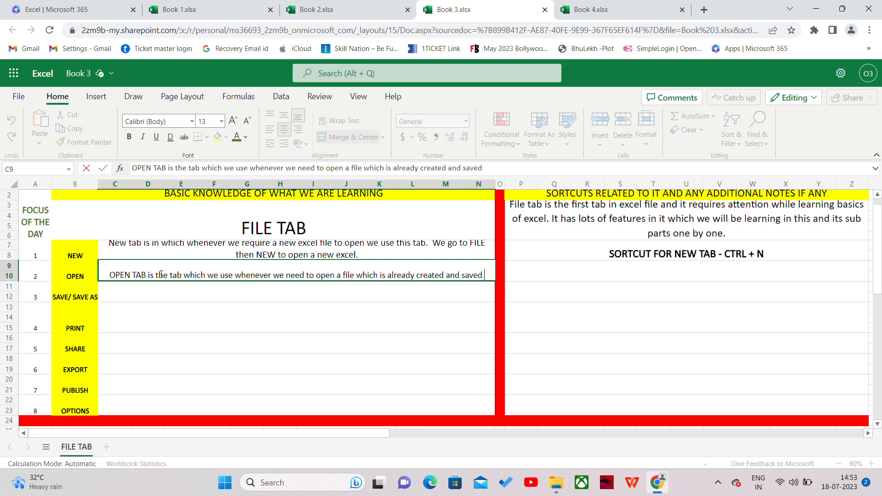
text( some)
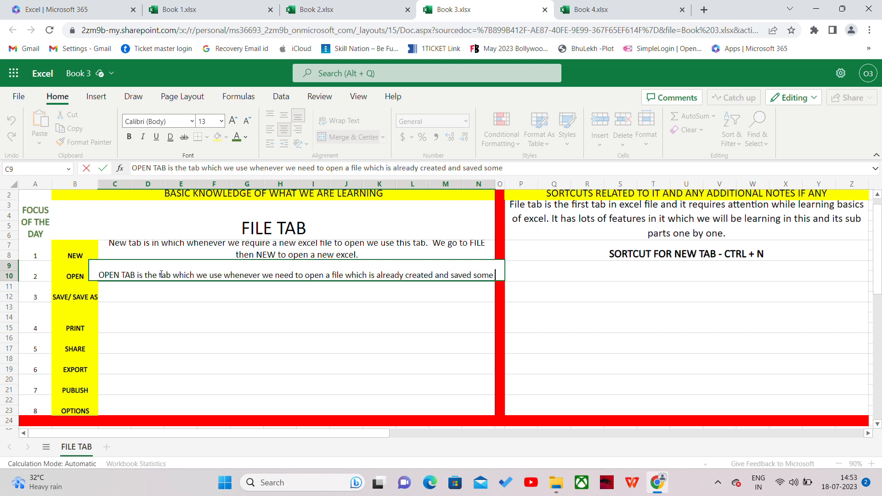
text( where)
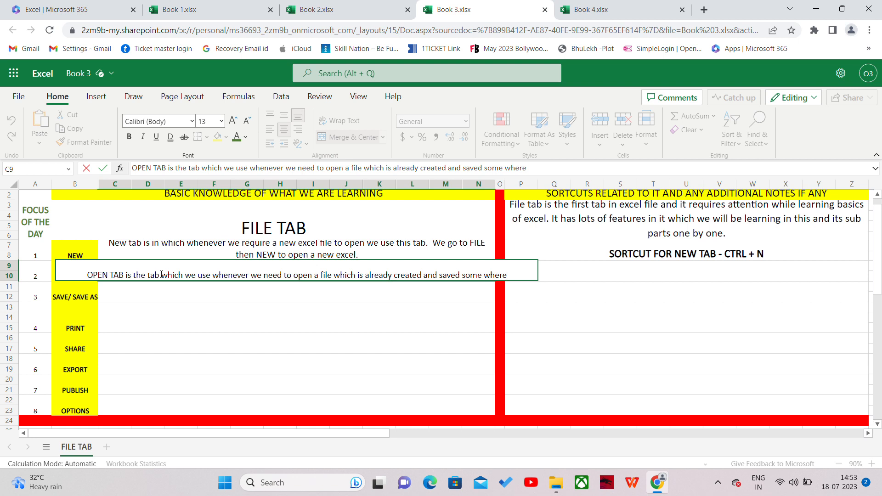
Continue the OPEN description with the sentence "We will use the browse tab in it and select our destination and then open the file.".
text(. We )
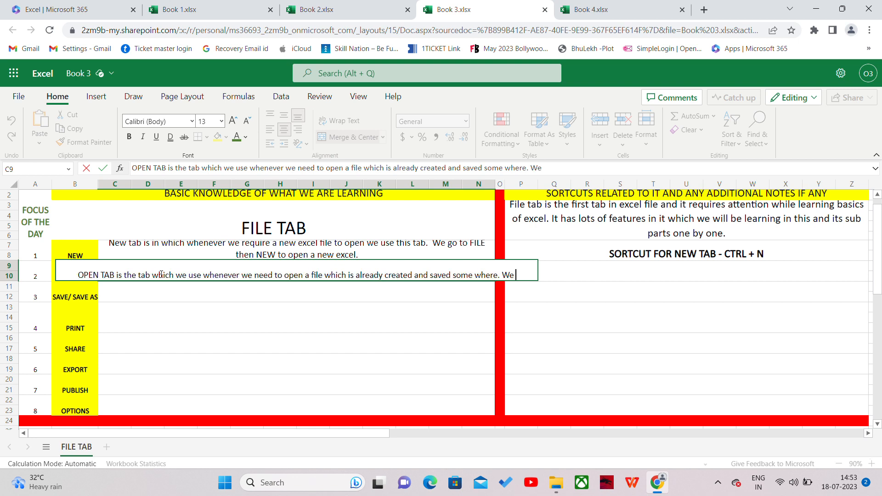
text(will use the)
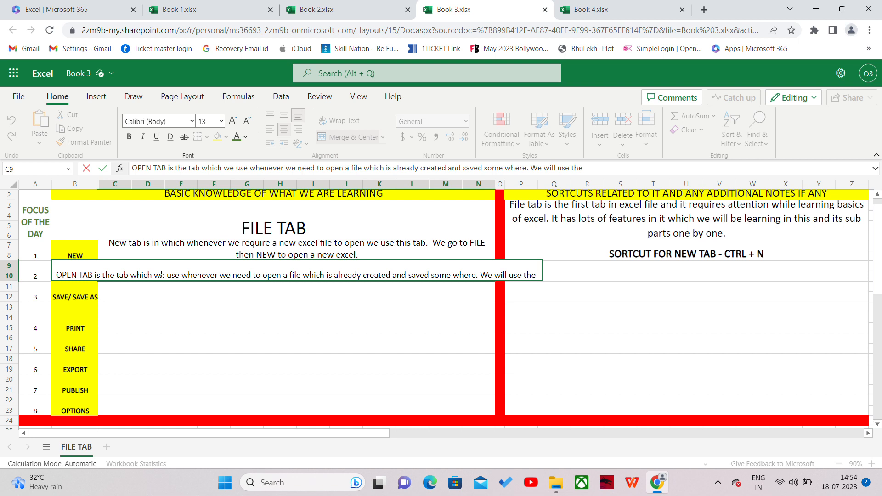
text( browse )
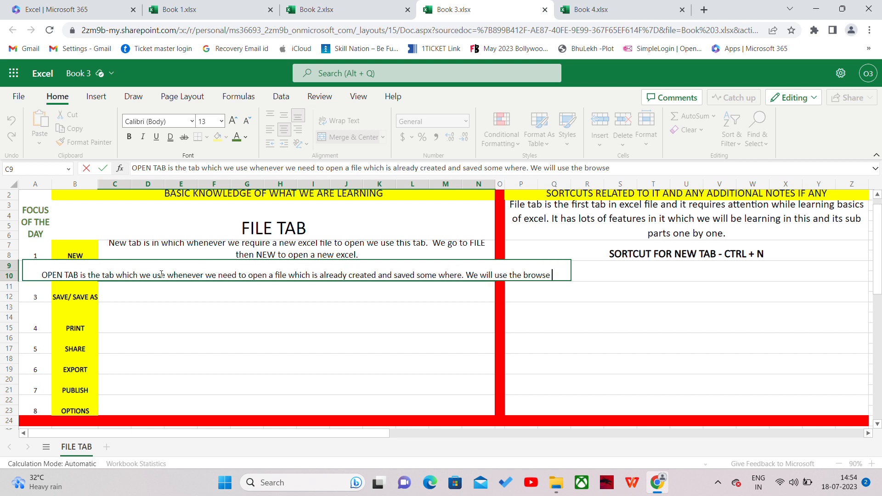
text(tab in it and select our det)
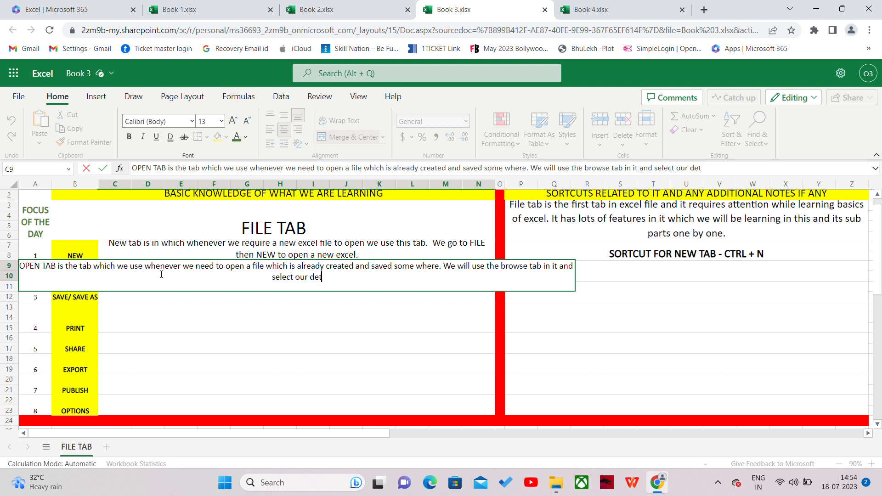
key(BackSpace)
text(stination and)
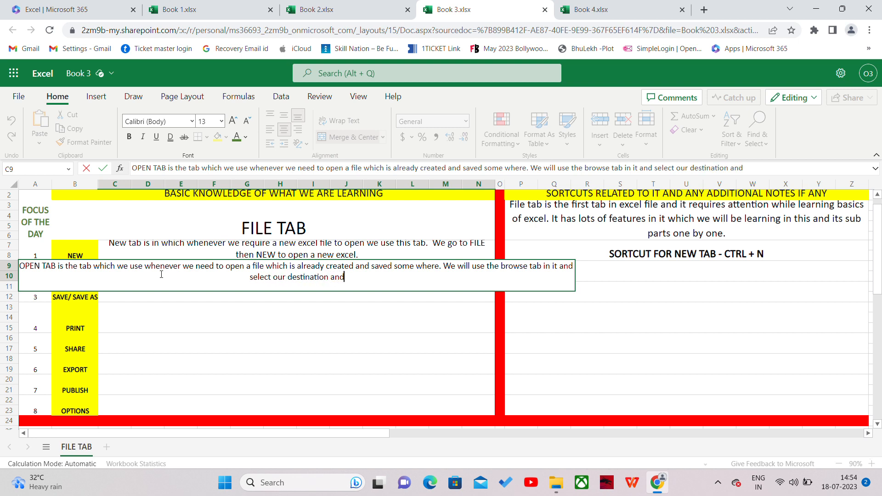
text( then open)
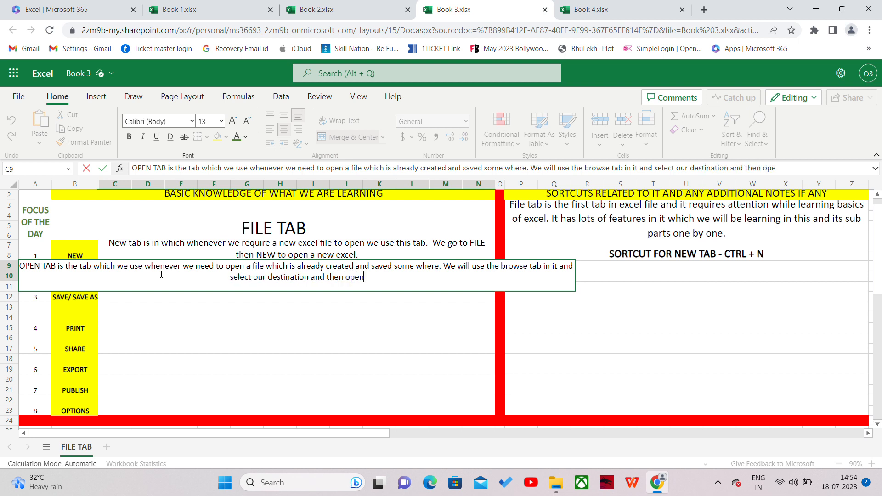
text( the file.)
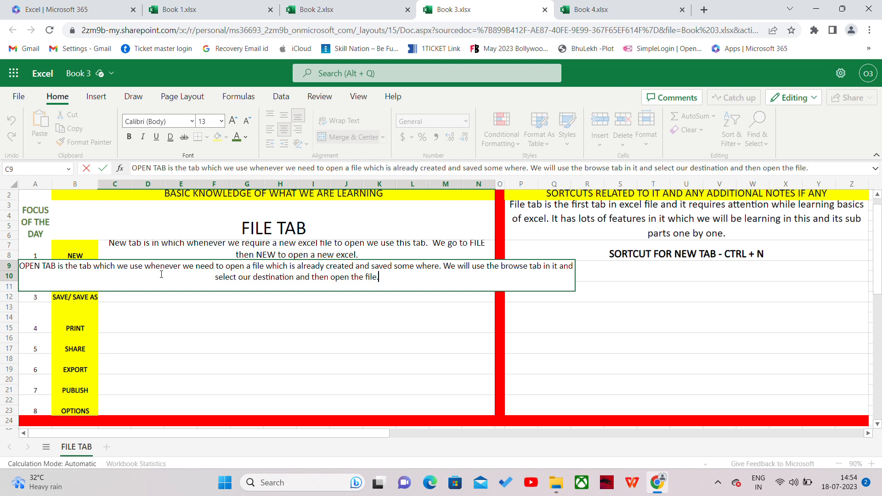
click(226, 326)
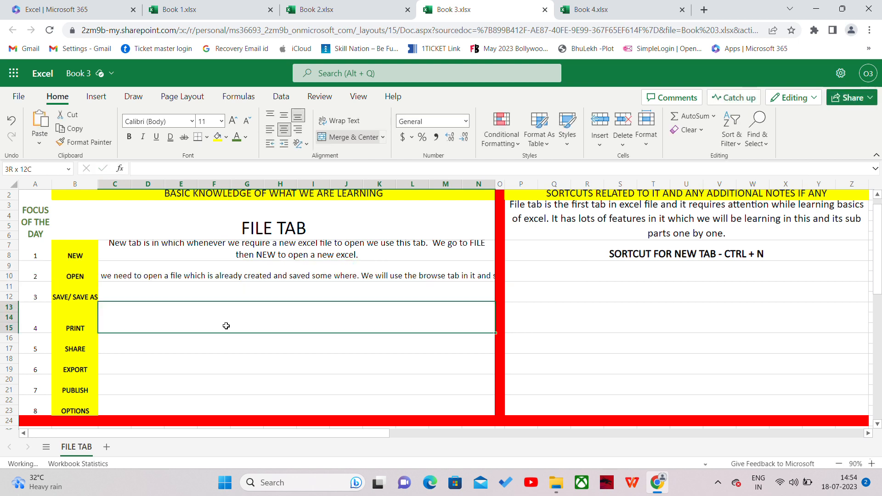
Wrap the text of the OPEN description within the merged cell C9.
click(239, 274)
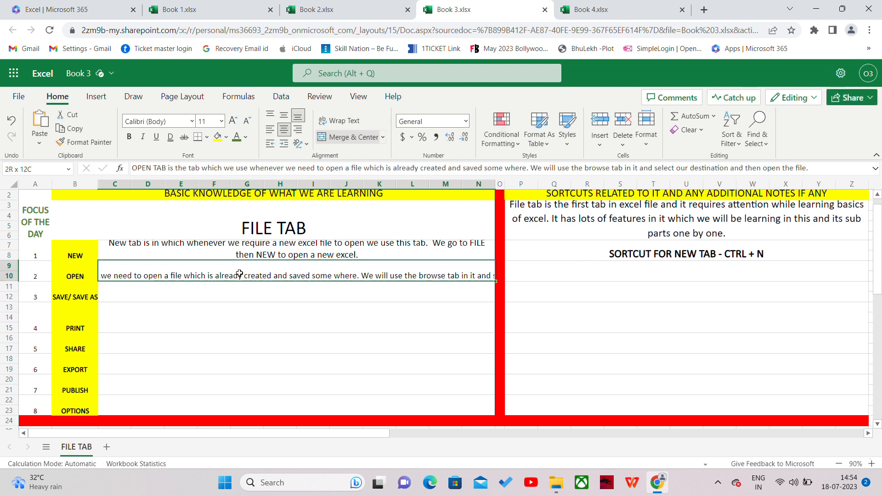
click(357, 122)
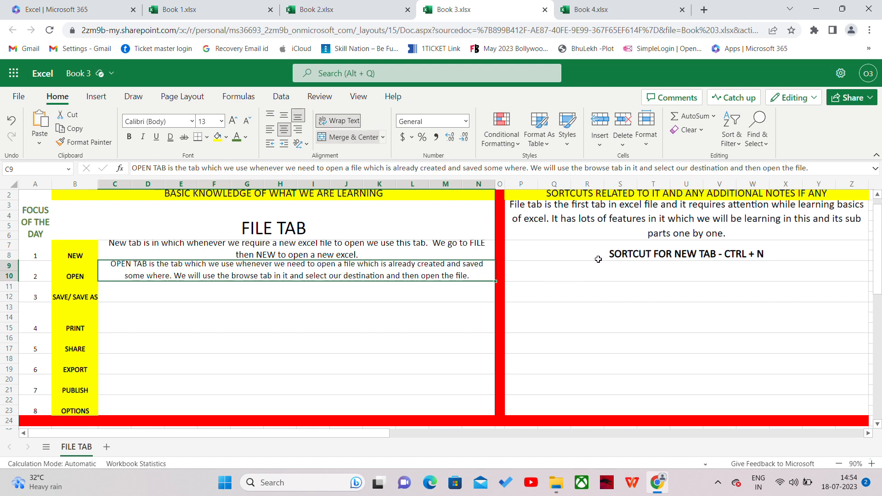
click(584, 278)
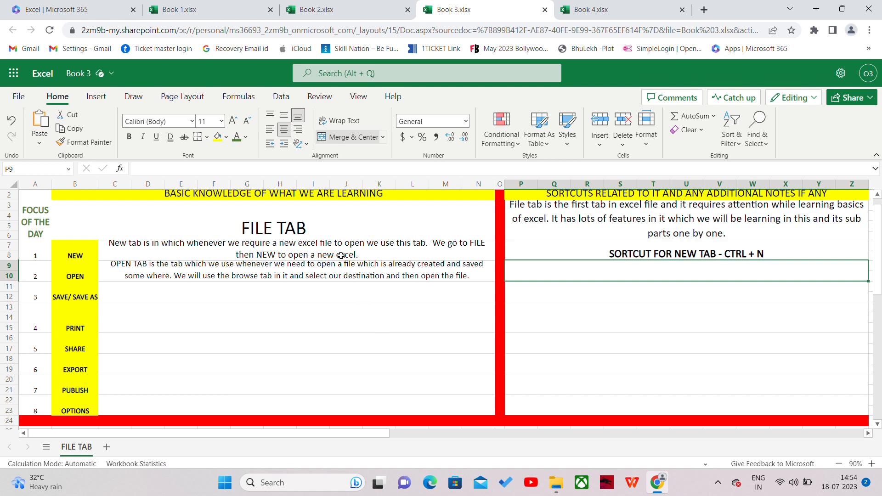
Try applying all borders to the range A2:N23 and undo them.
drag(319, 249, 222, 400)
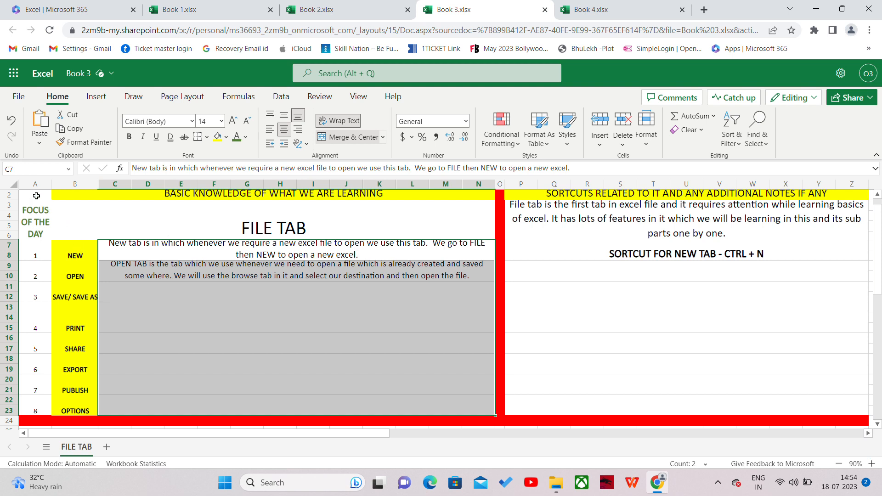
drag(36, 195, 473, 408)
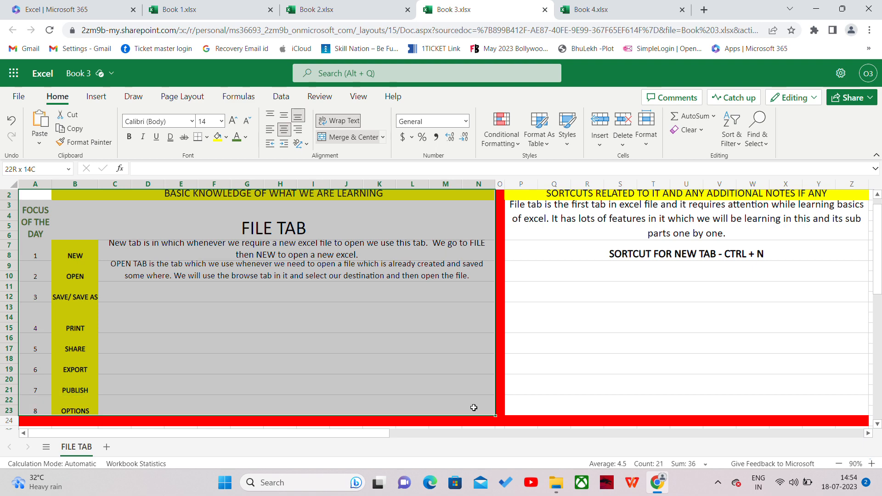
click(207, 137)
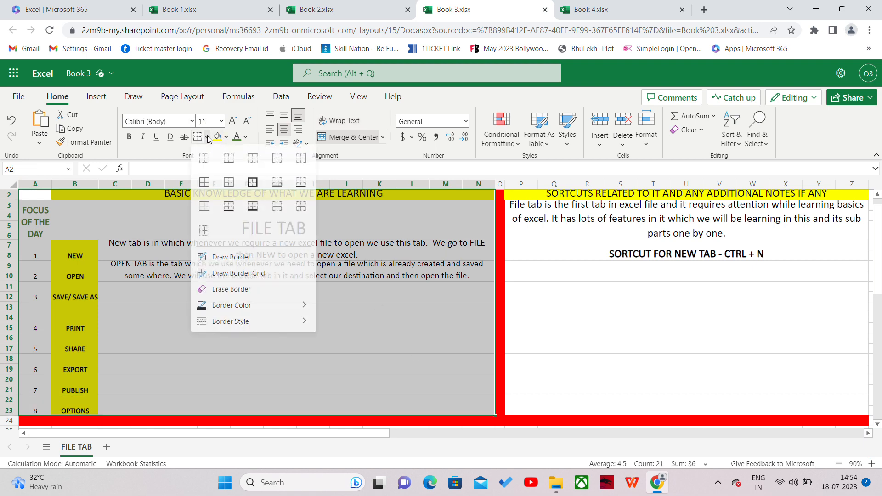
click(204, 185)
click(187, 306)
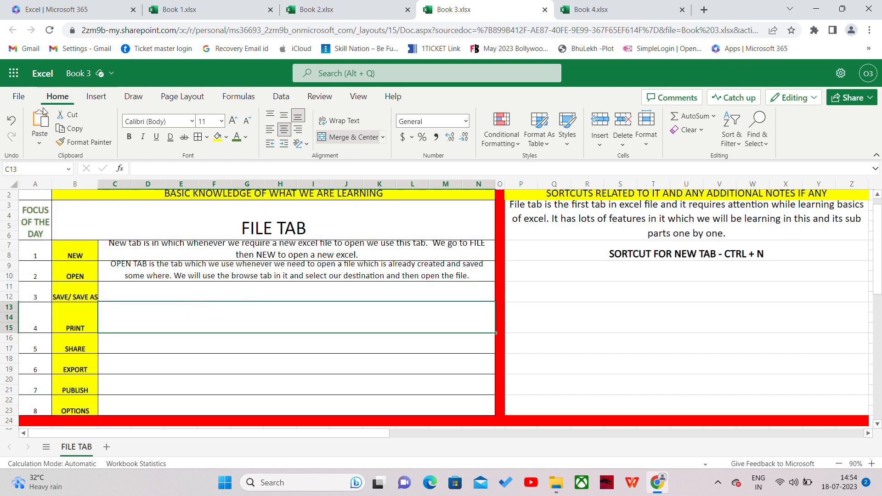
click(13, 121)
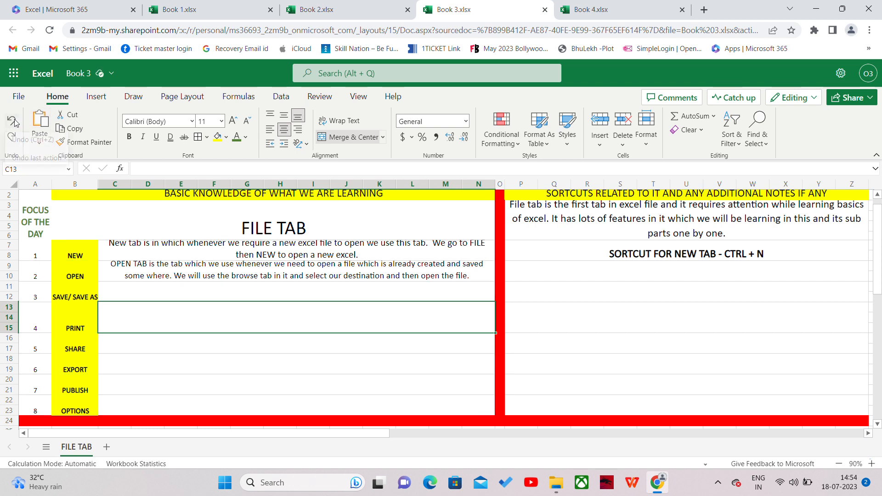
click(306, 290)
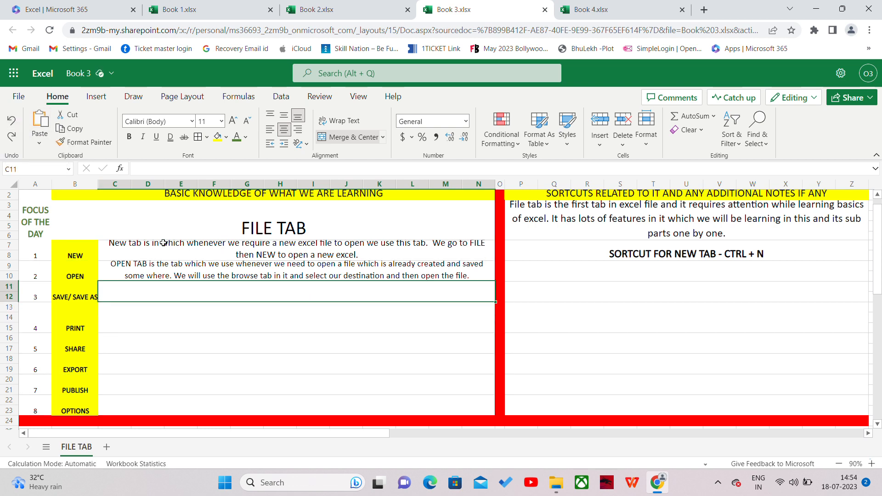
Apply all borders to the notes table in the range A2:N23.
mouse_move(29, 195)
mouse_down()
mouse_move(138, 299)
mouse_move(223, 410)
mouse_up()
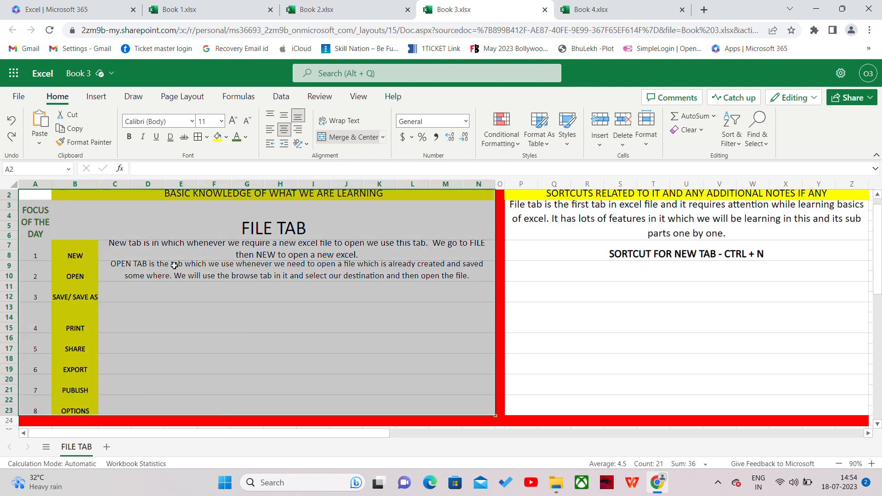
click(198, 137)
click(233, 249)
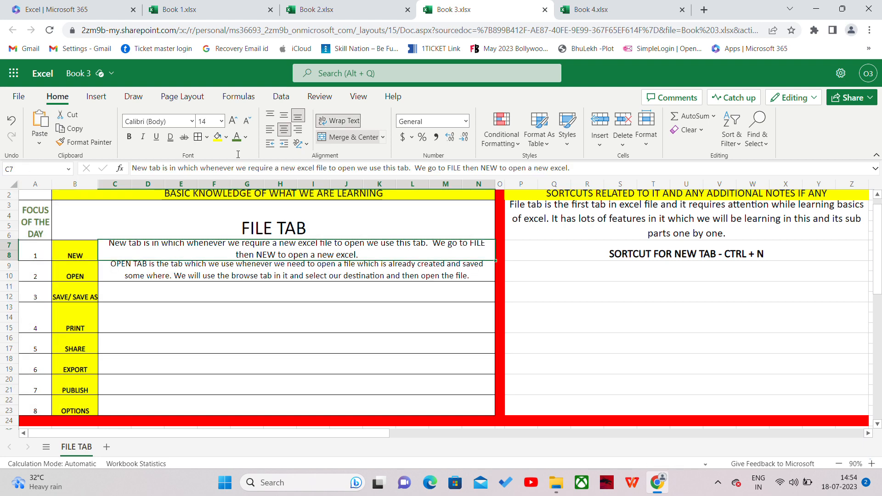
Try setting the NEW description in cell C7 to font size 12, carrying the size over to the OPEN description in C9.
click(212, 123)
text(12)
key(Return)
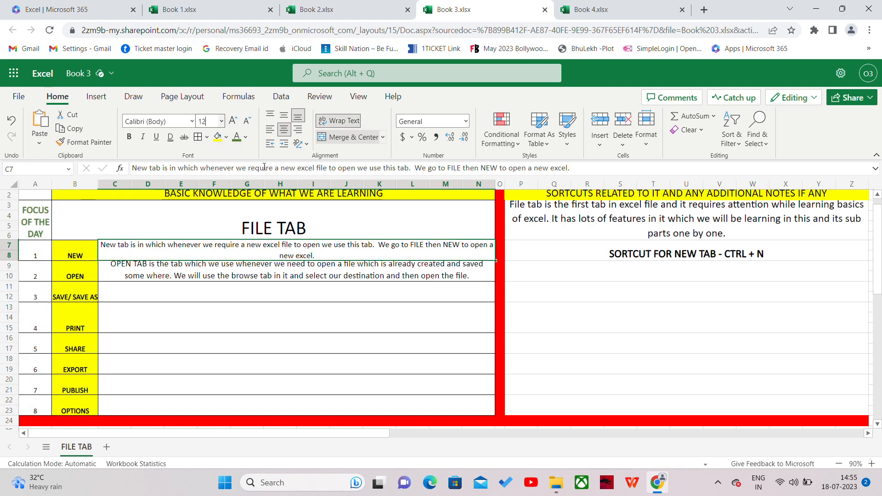
click(208, 273)
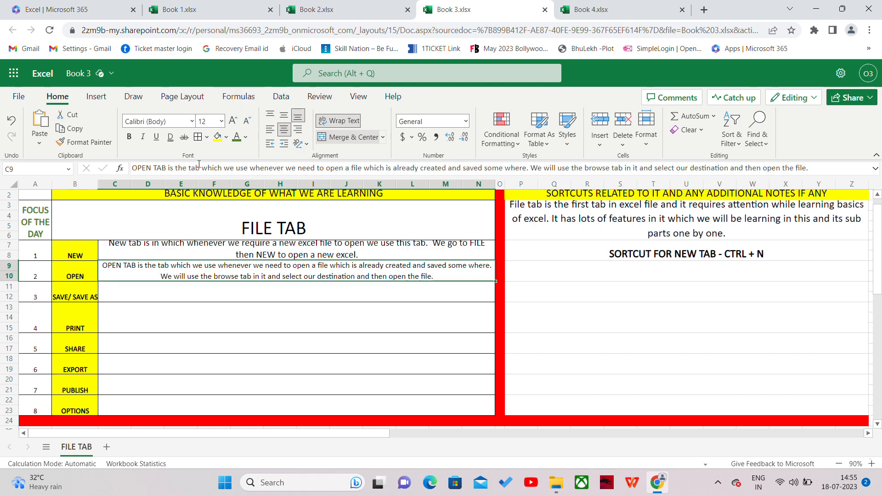
Undo the accidental entry of 12 over the OPEN description in cell C9.
text(12)
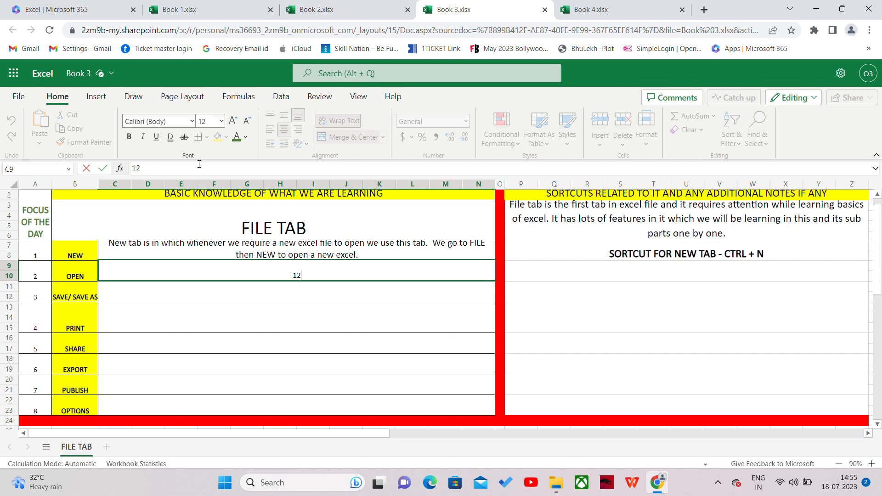
click(161, 296)
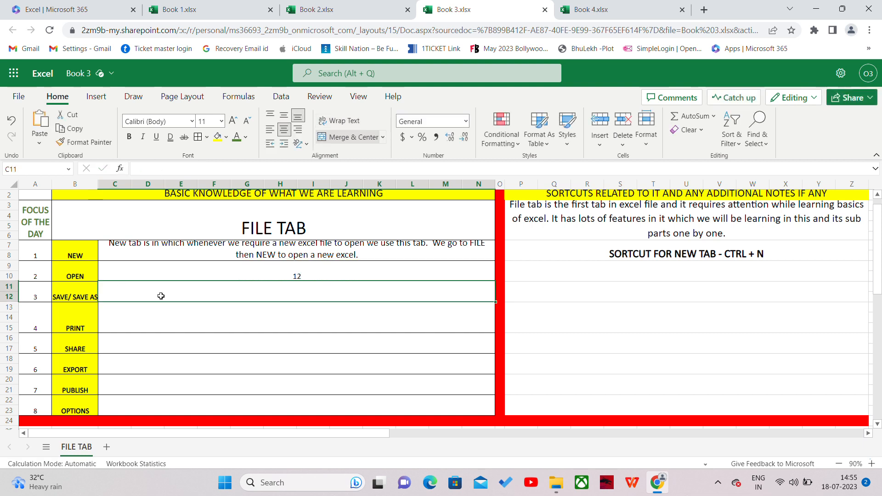
key(ctrl+z)
click(158, 266)
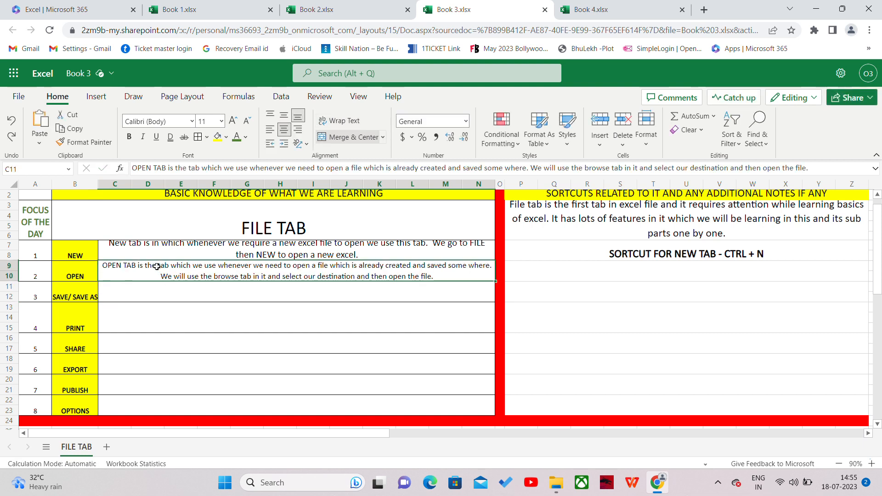
click(184, 294)
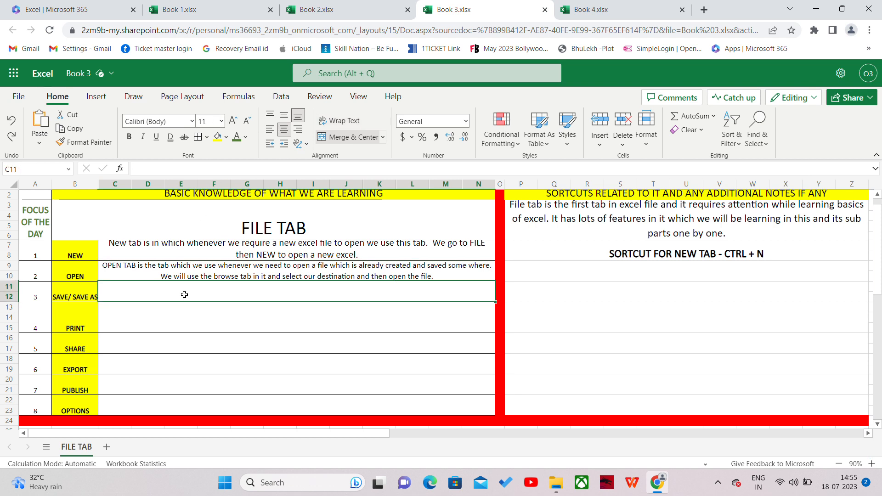
Try again to set the NEW description in C7 to font size 12, carrying the size over to cell C11.
click(206, 250)
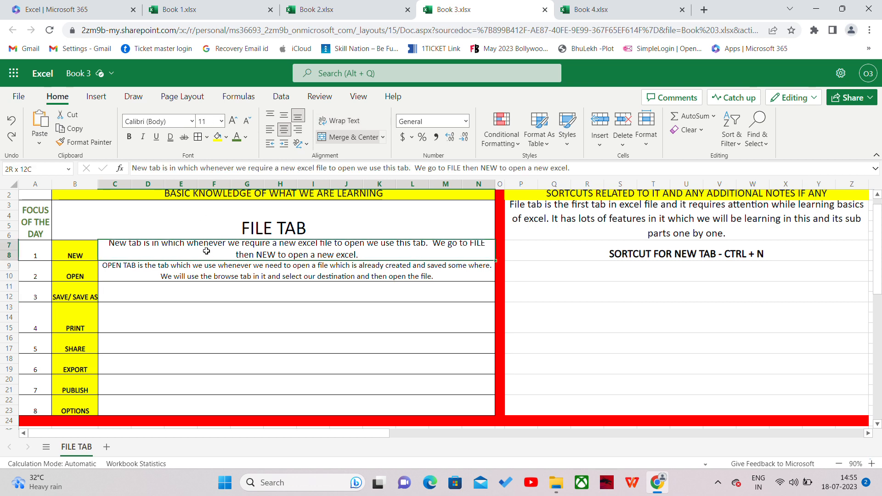
click(206, 120)
text(12)
key(Return)
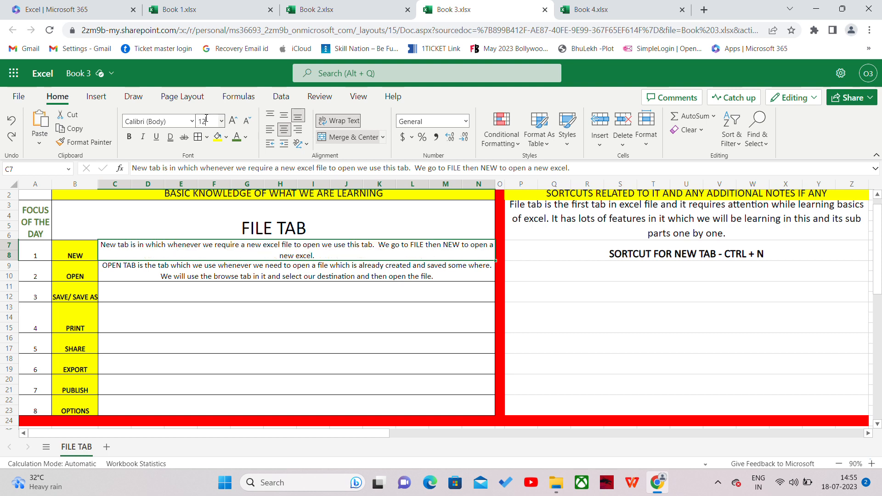
click(323, 295)
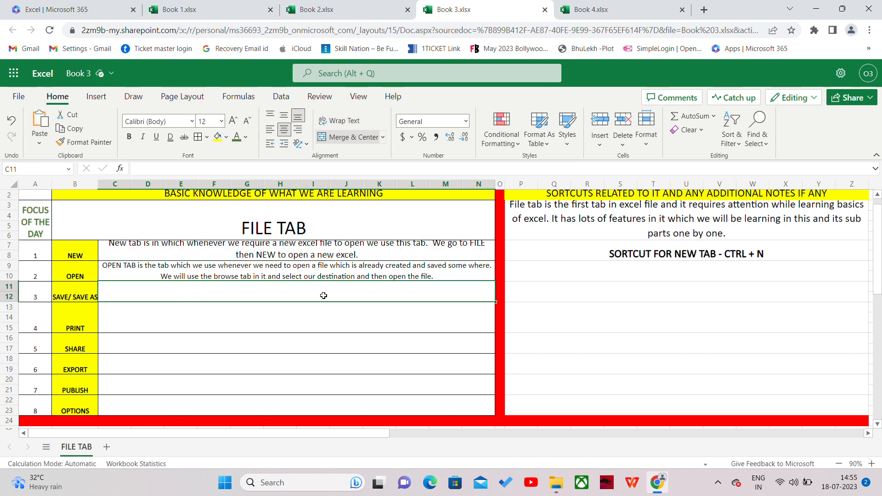
click(342, 251)
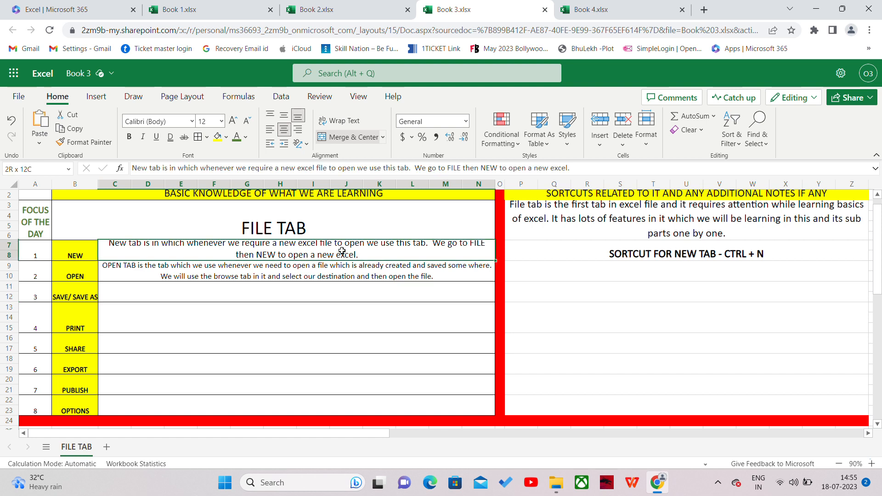
click(313, 270)
click(301, 254)
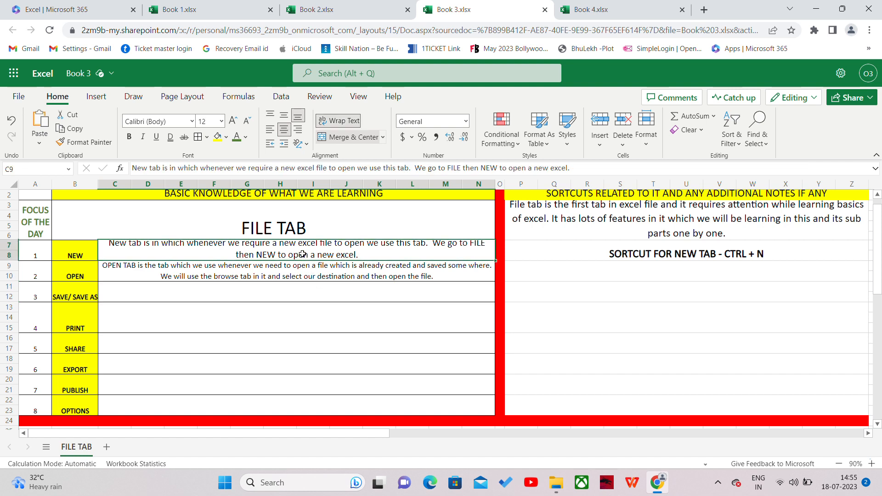
click(206, 119)
text(12)
key(Return)
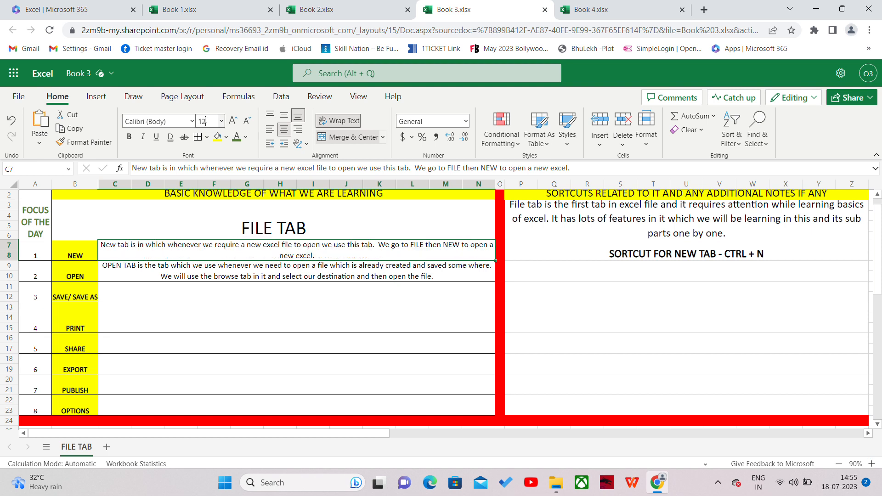
Start the SAVE/ SAVE AS description in cell C11 with "Save and Save AS has two different roles in excel.".
click(217, 296)
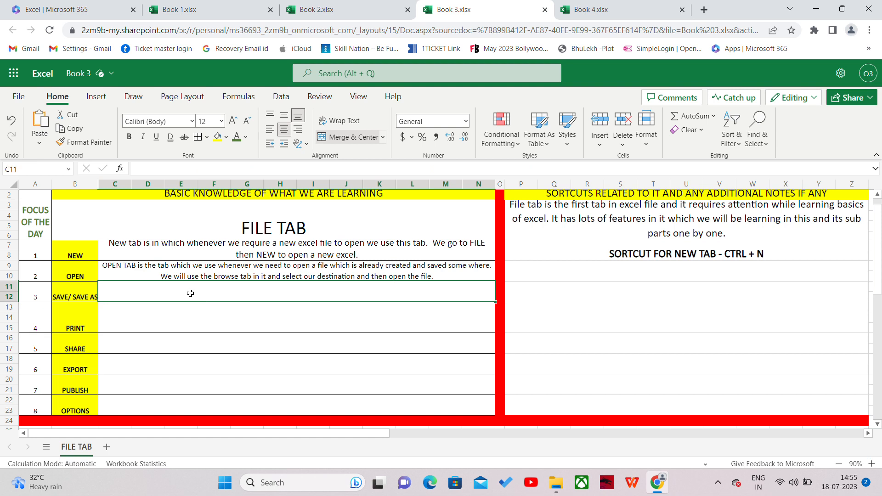
text(s)
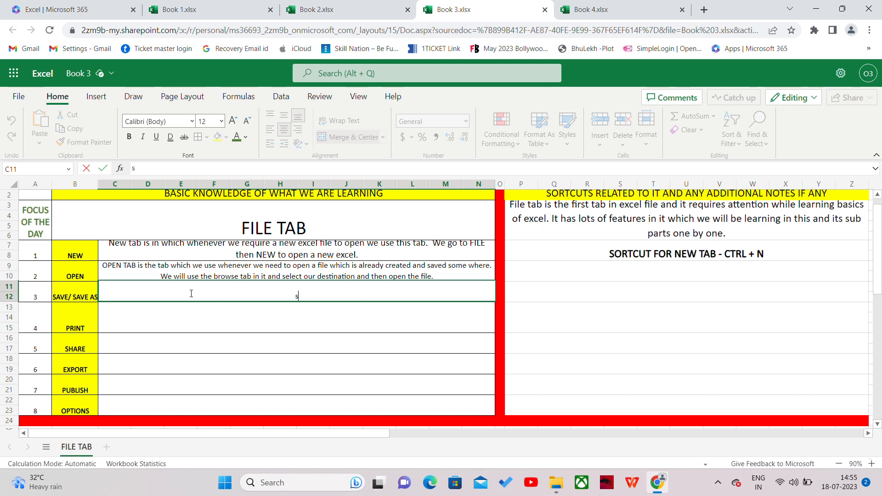
key(BackSpace)
text(Sav)
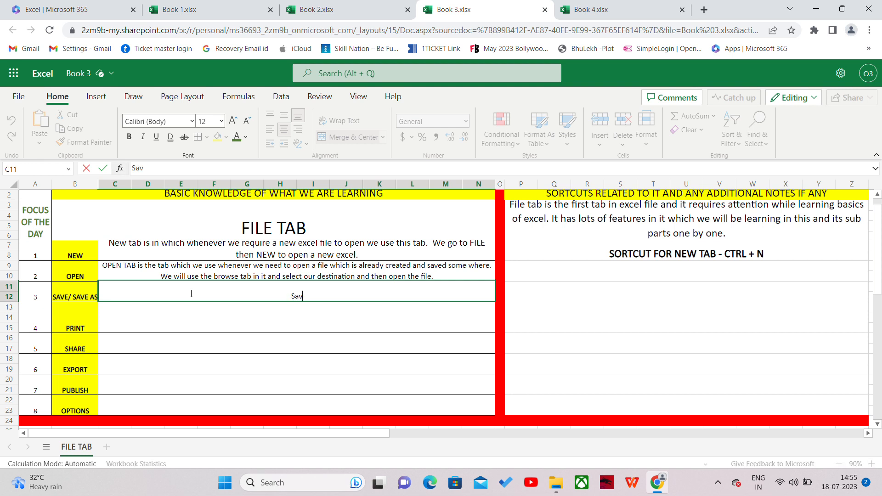
text(e and S)
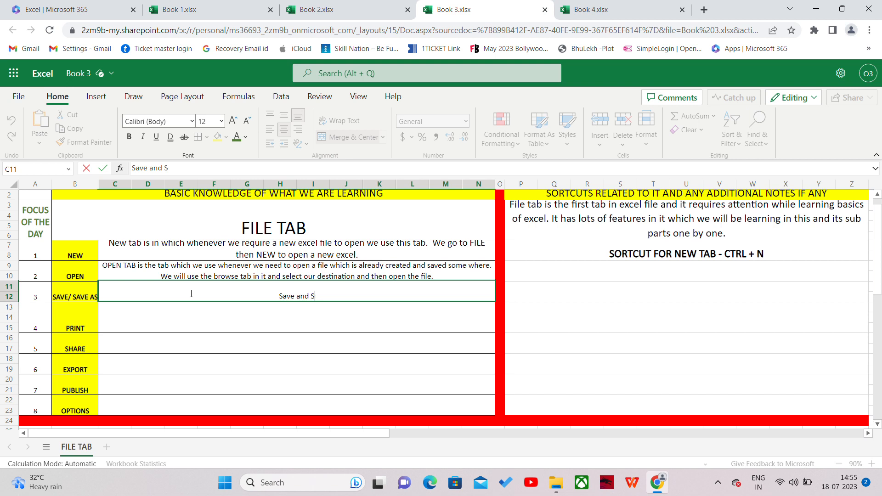
text(ave AS has to)
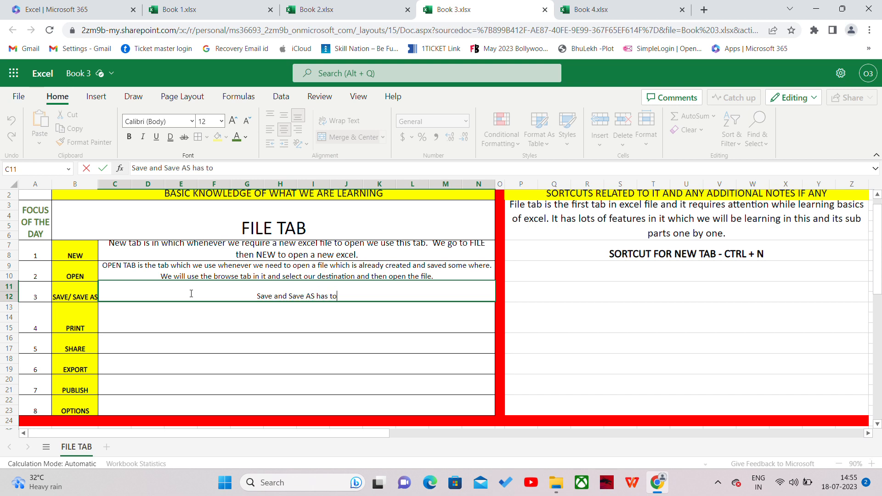
text(w diffe)
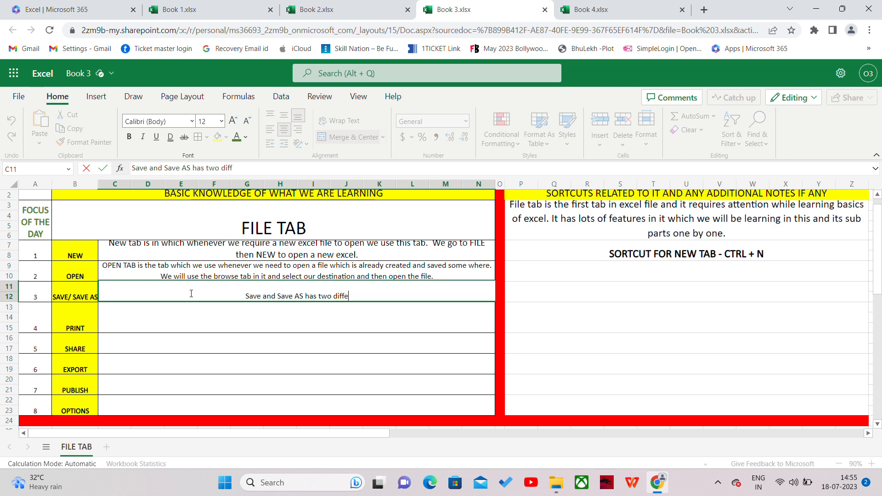
text(ren)
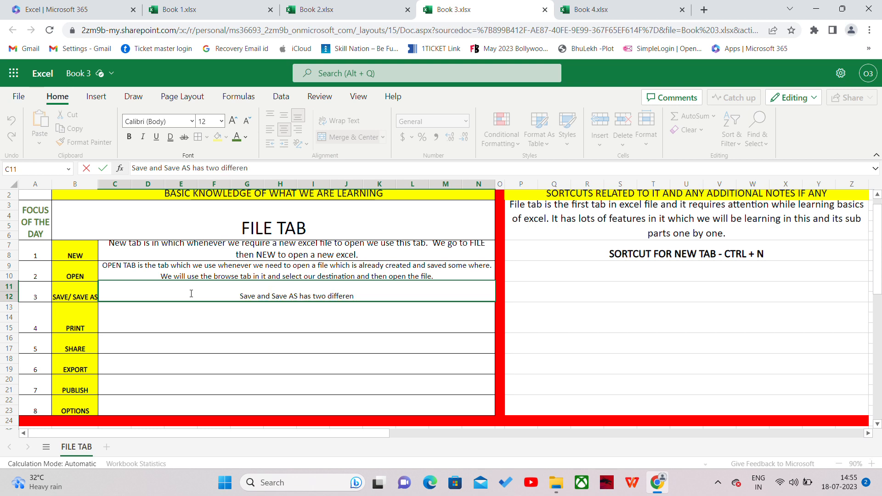
text(t roles)
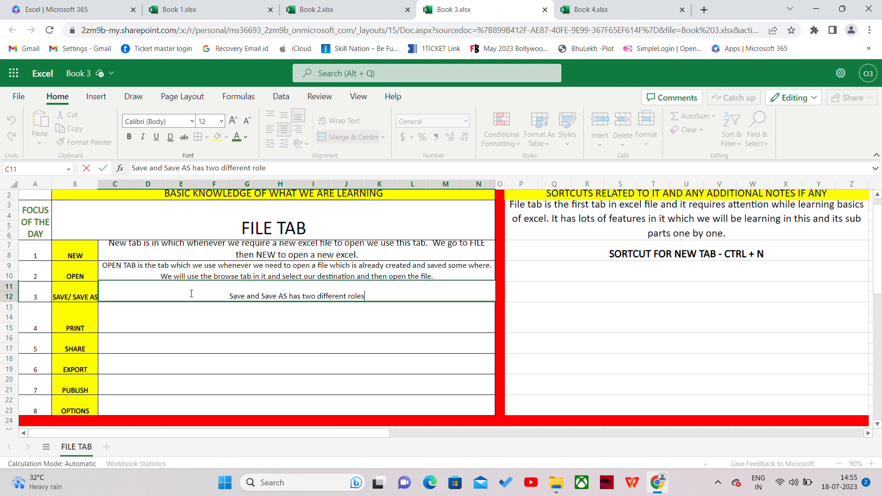
text( in )
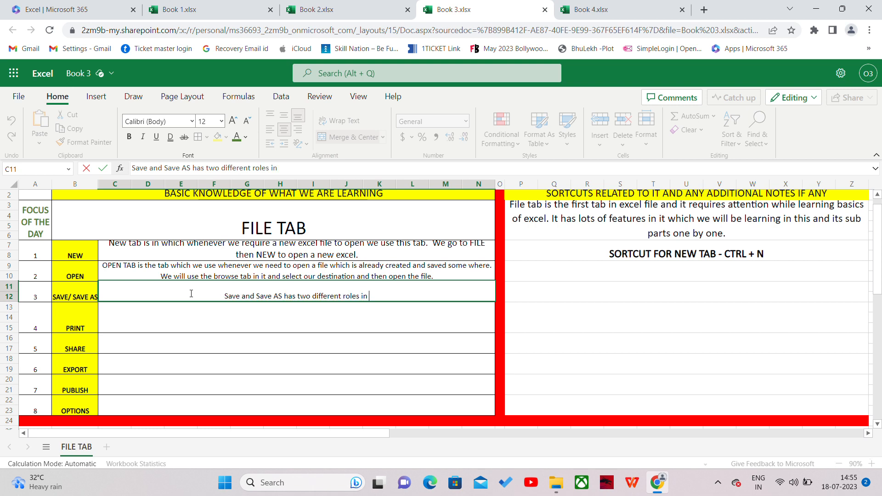
text(excel. )
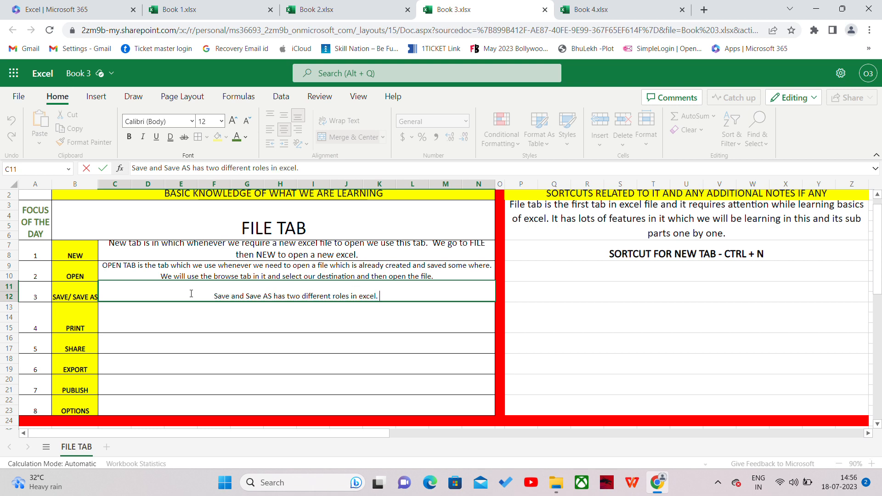
Continue the SAVE/ SAVE AS description in C11 with "Save is used to save any new file which we had created recently where".
text(Save is use t)
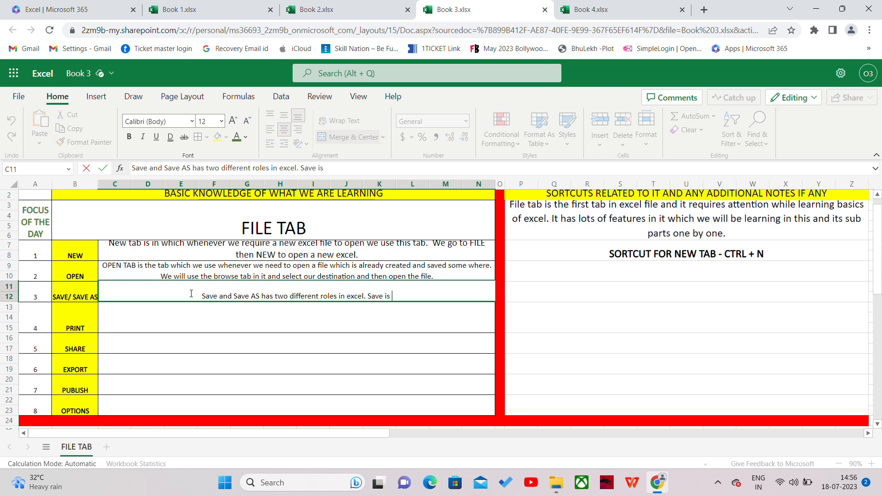
key(BackSpace)
key(BackSpace)
text(d to save )
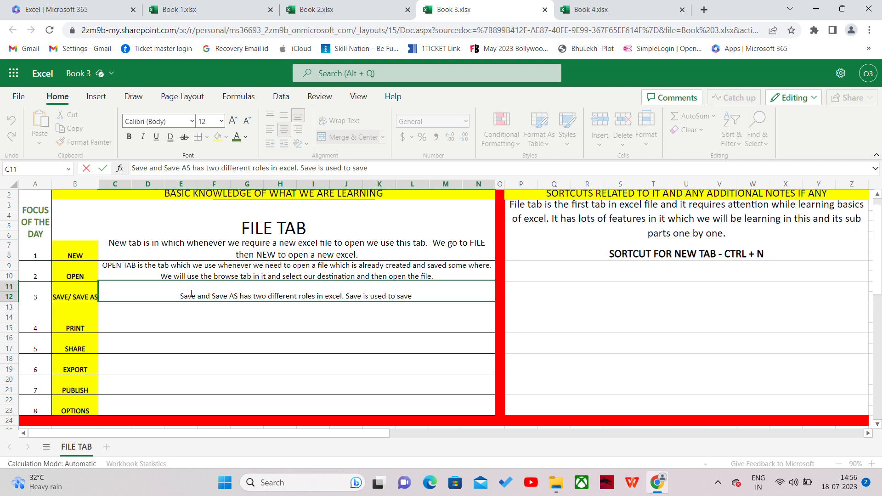
text(any ne)
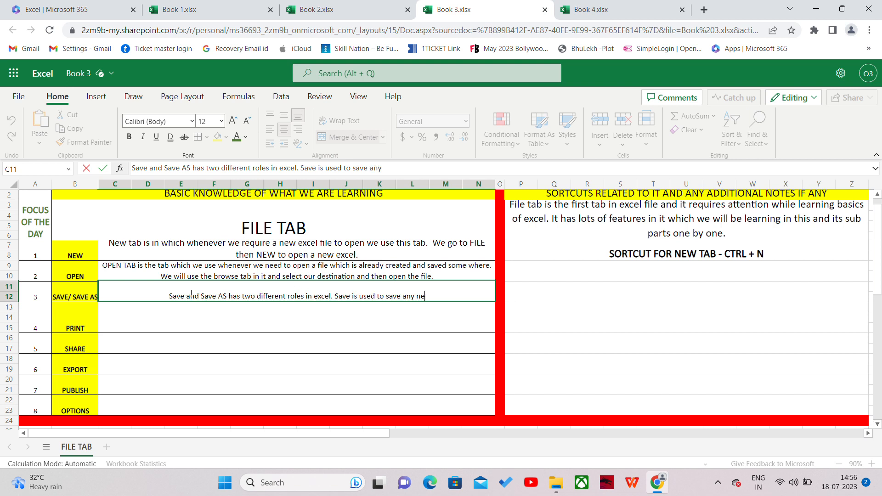
text(w file)
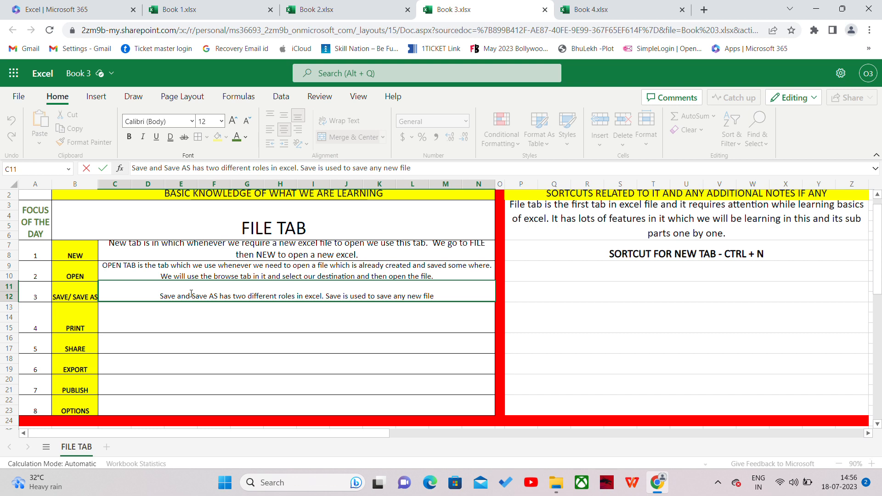
text( c)
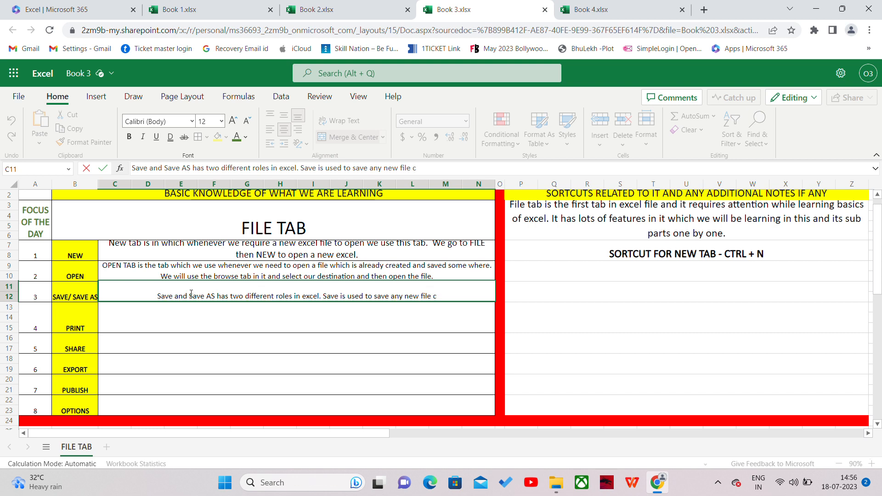
key(BackSpace)
text(which we ha)
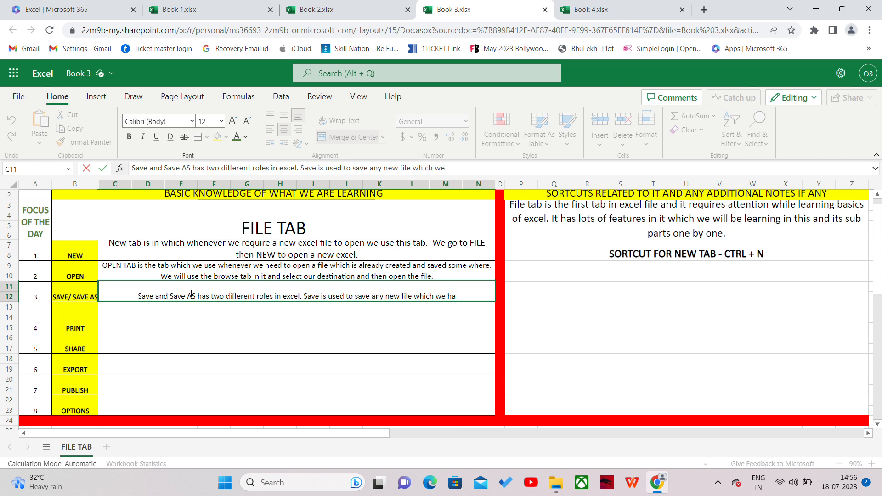
text(d created)
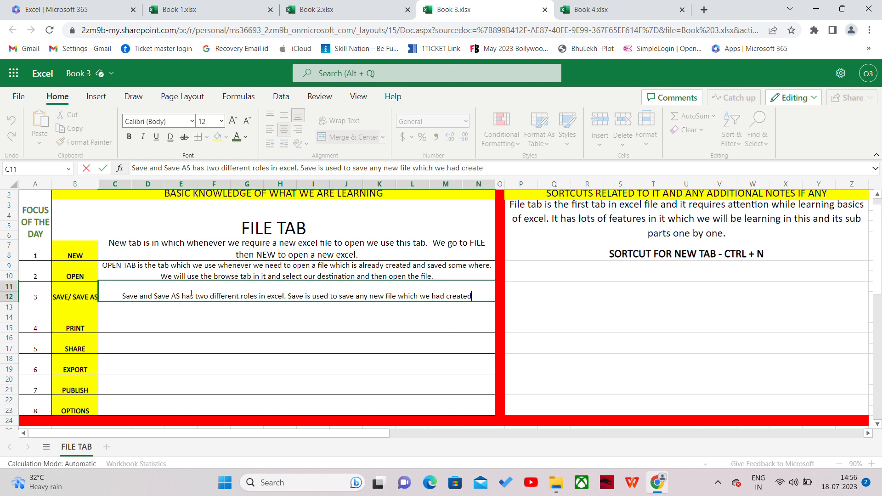
text(ct)
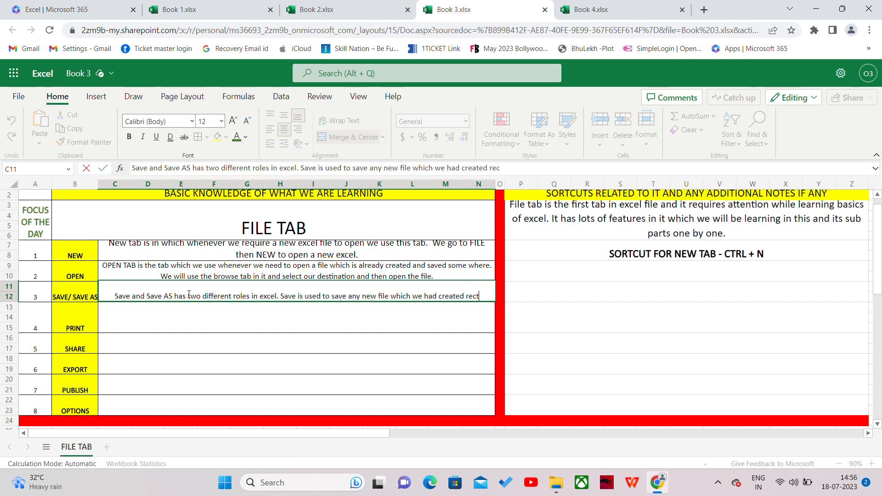
key(BackSpace)
text(ently where)
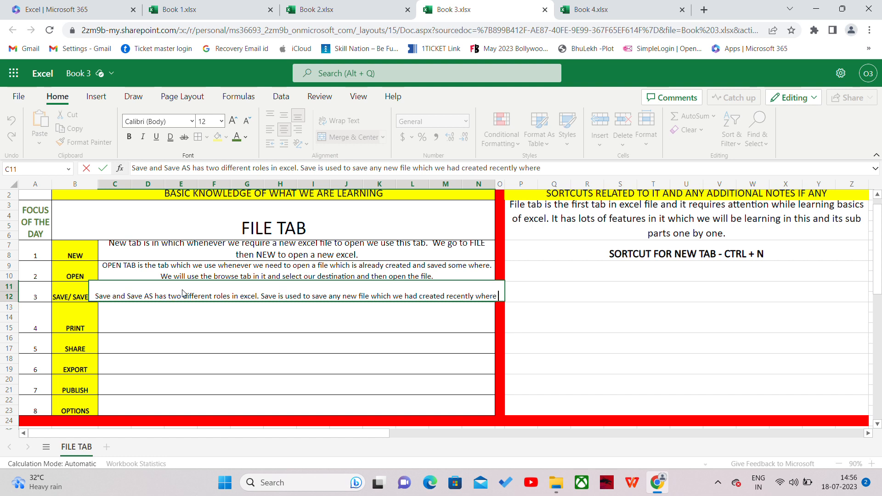
Extend the C11 description with "as Save AS is used to save any existing file in some other path or if we".
text(as S)
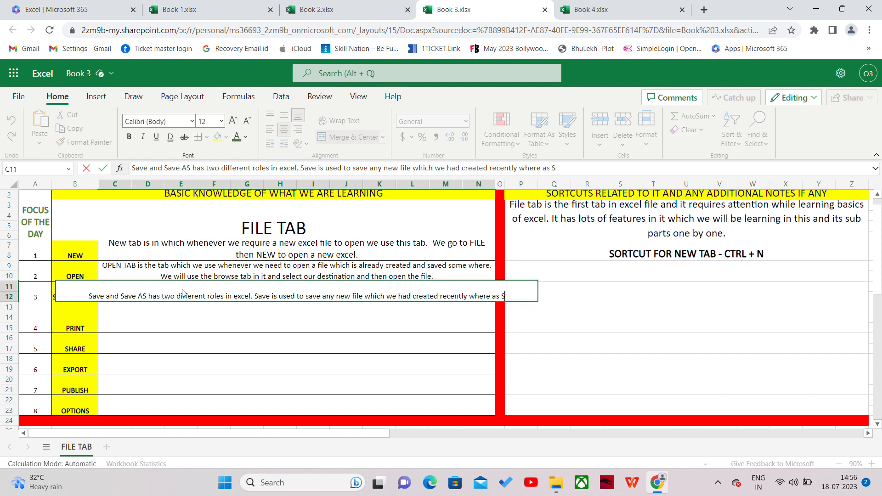
text(ave AS)
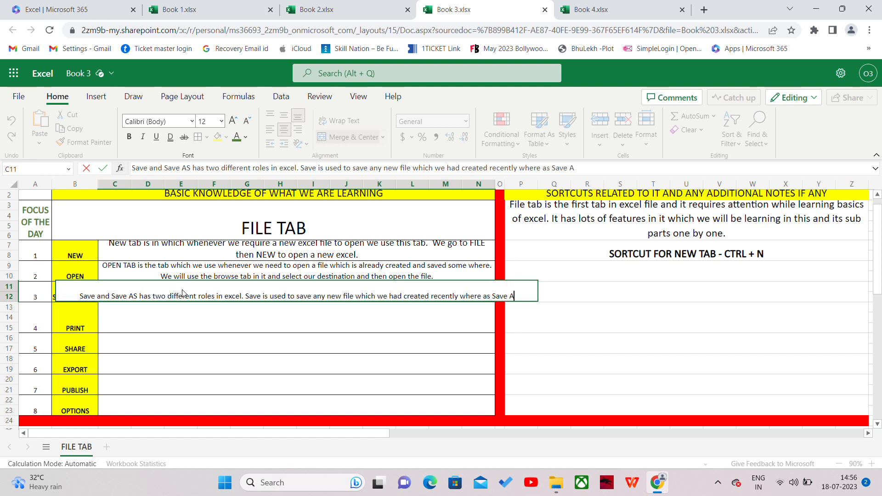
text( is used to )
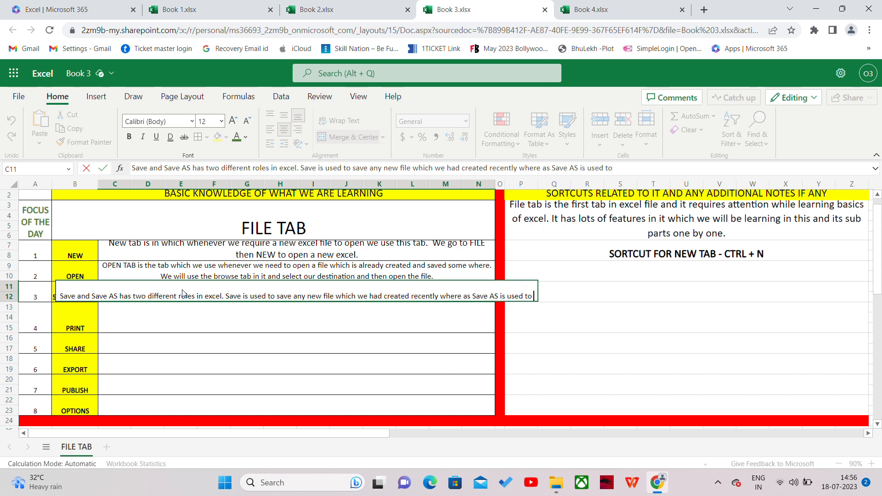
text(save any e)
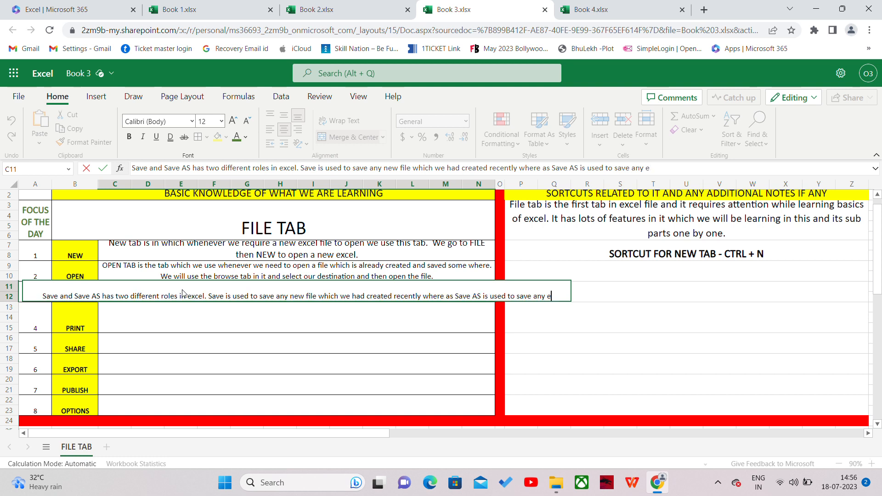
text(xisting file)
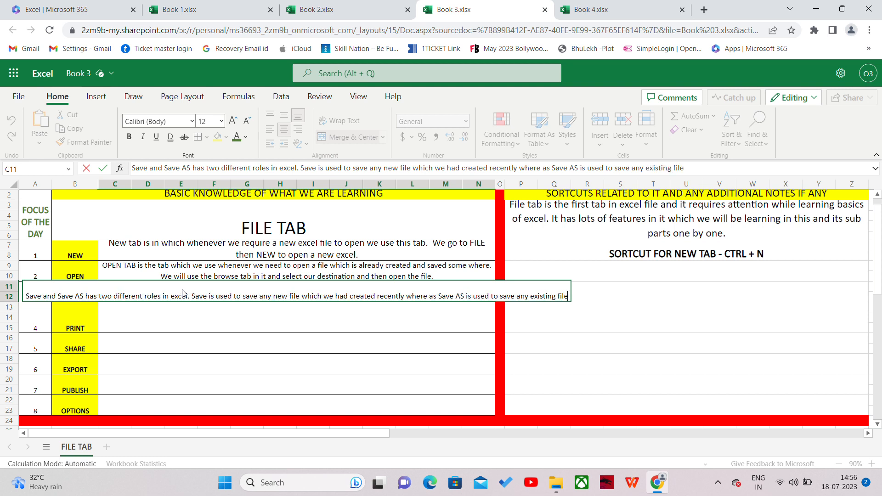
text( in some a)
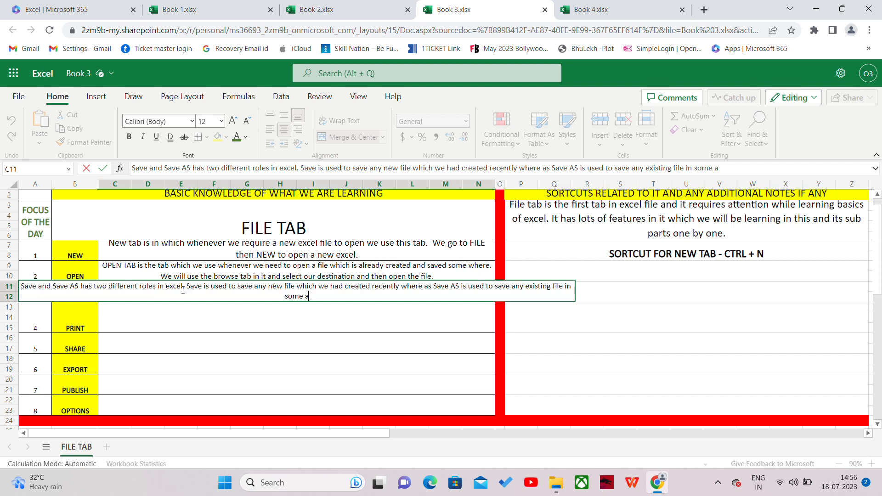
key(BackSpace)
text(other path or if we ha)
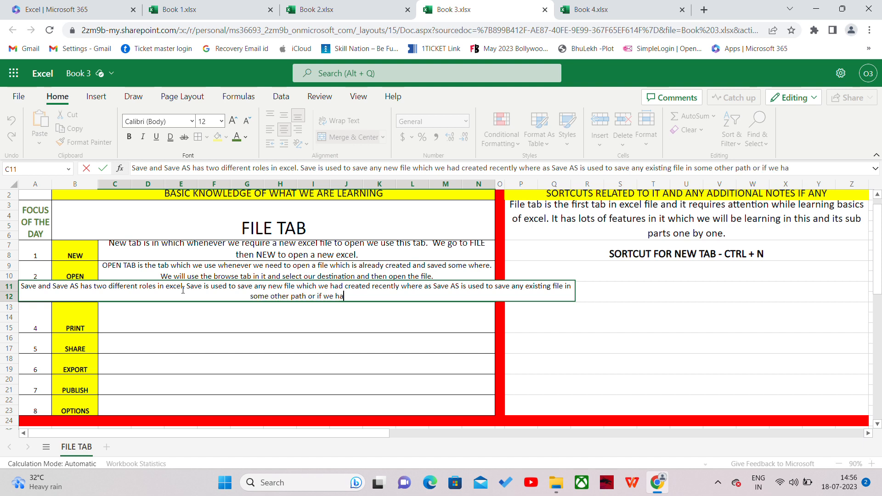
Finish cell C11 with "had opened a read only file we can use SAVE AS as an option to save that file." and wrap its text.
text(d opene)
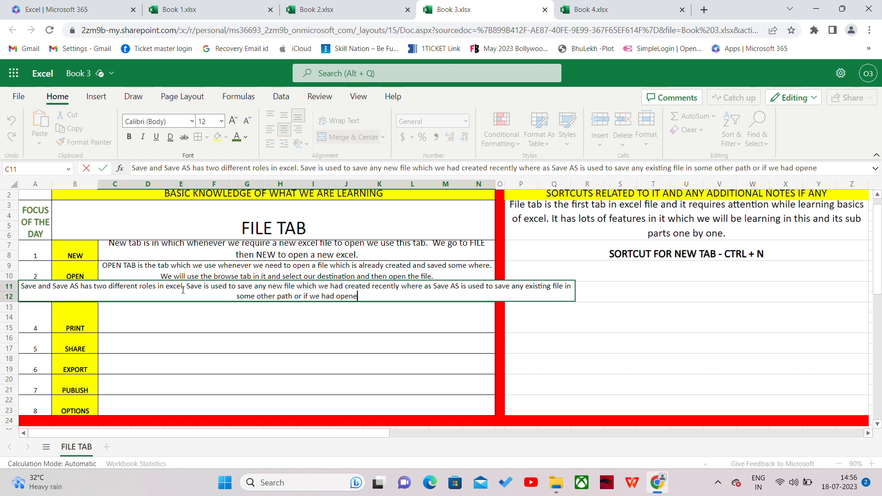
text(d a re)
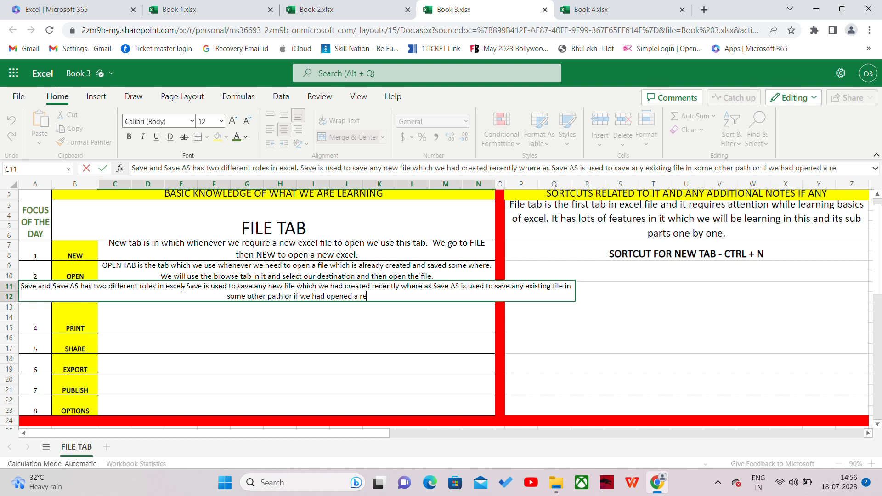
text(ad only f)
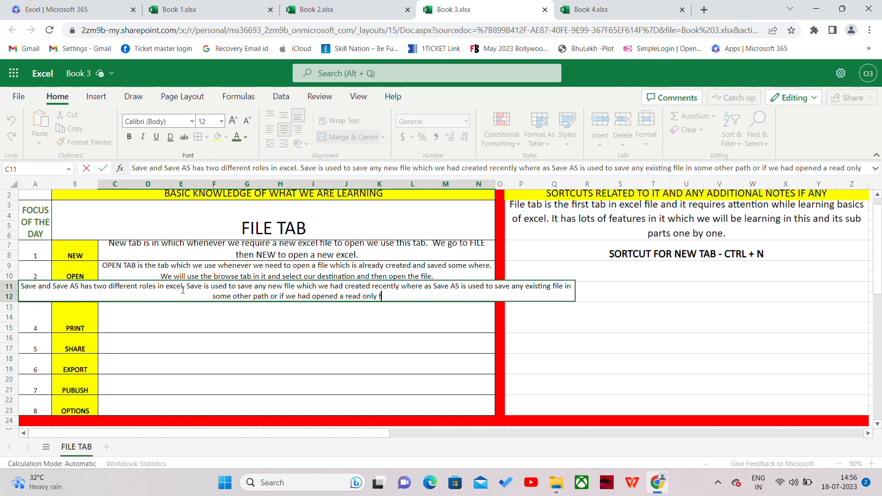
text(ile we can)
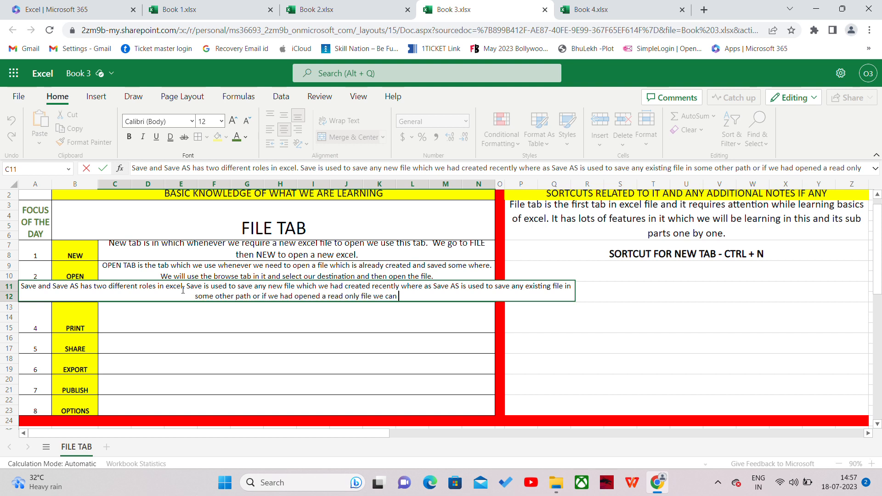
text( use sav)
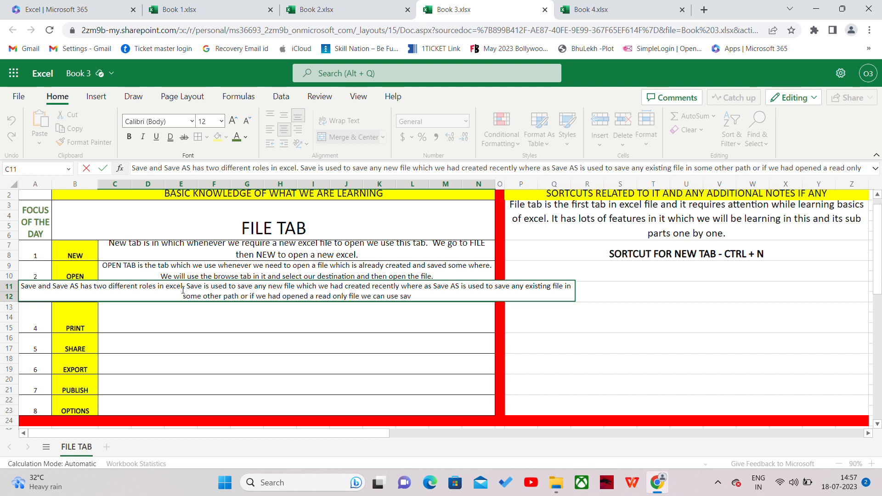
key(BackSpace)
key(BackSpace)
key(BackSpace)
text(SAVE AS)
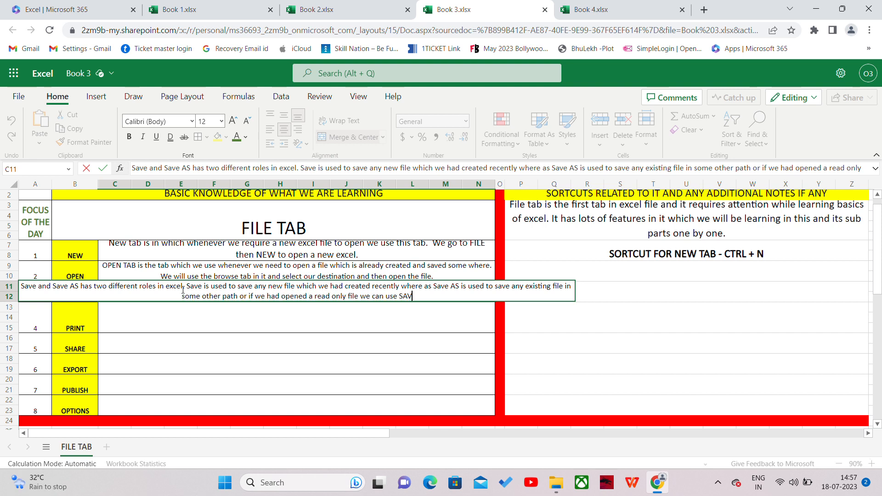
text( a)
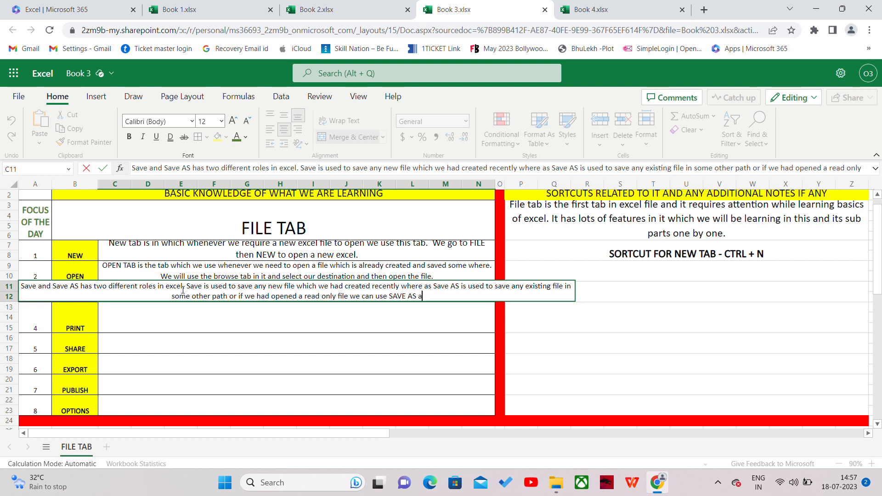
text(s an op)
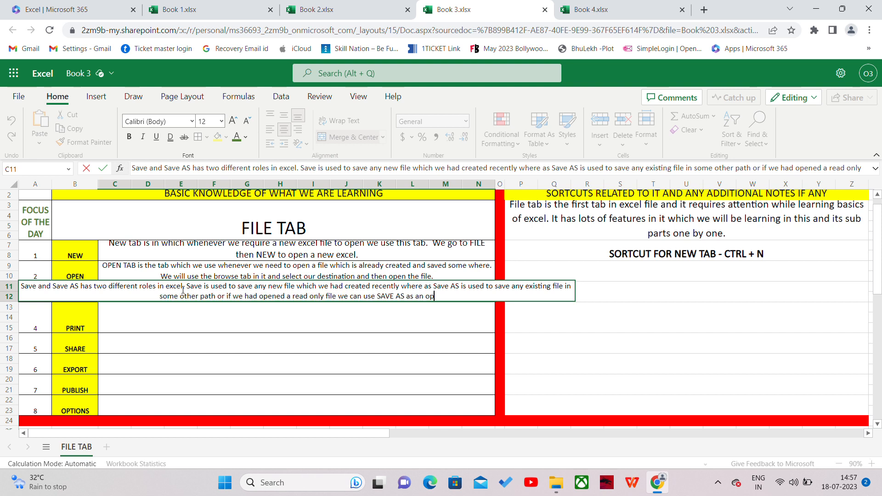
text(tion to s)
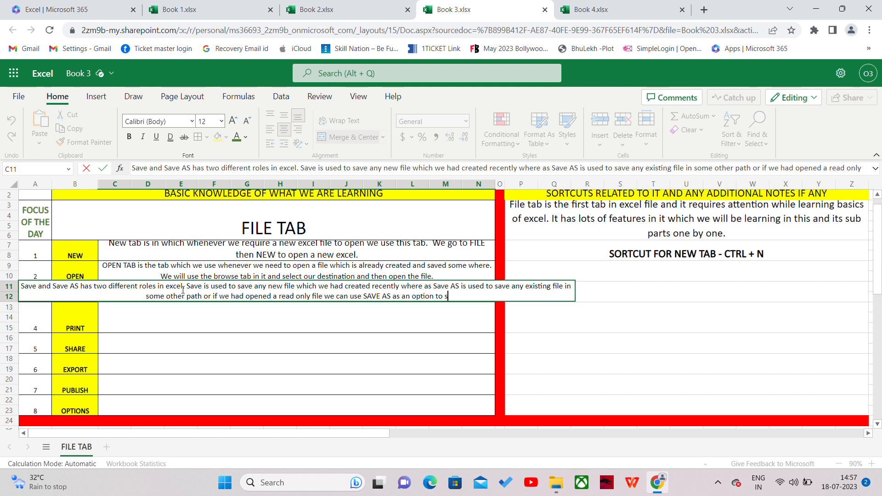
text(ave that file.)
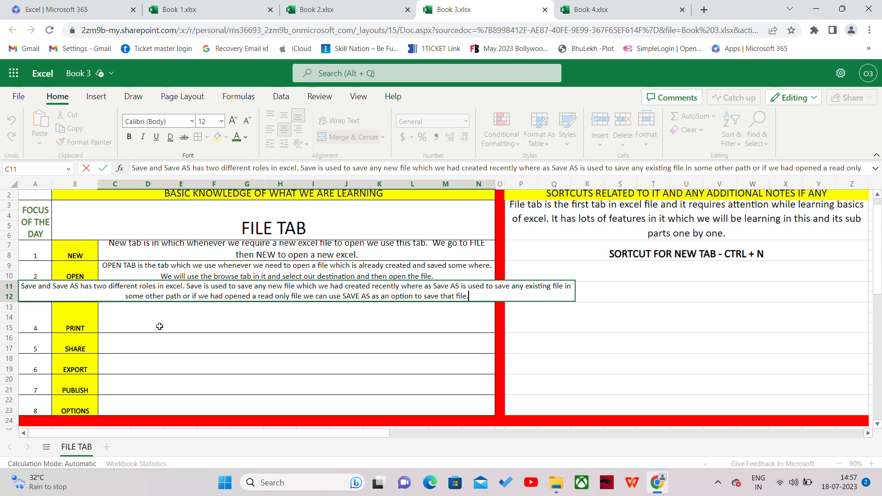
key(ctrl+Return)
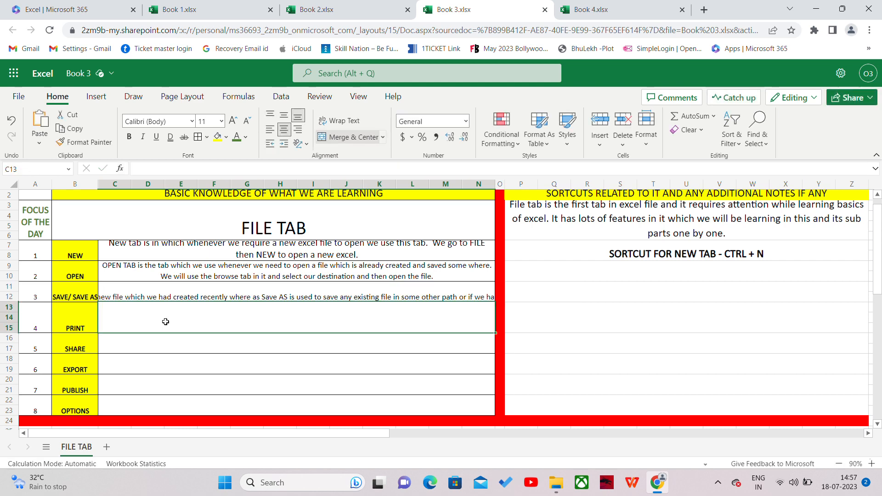
click(329, 123)
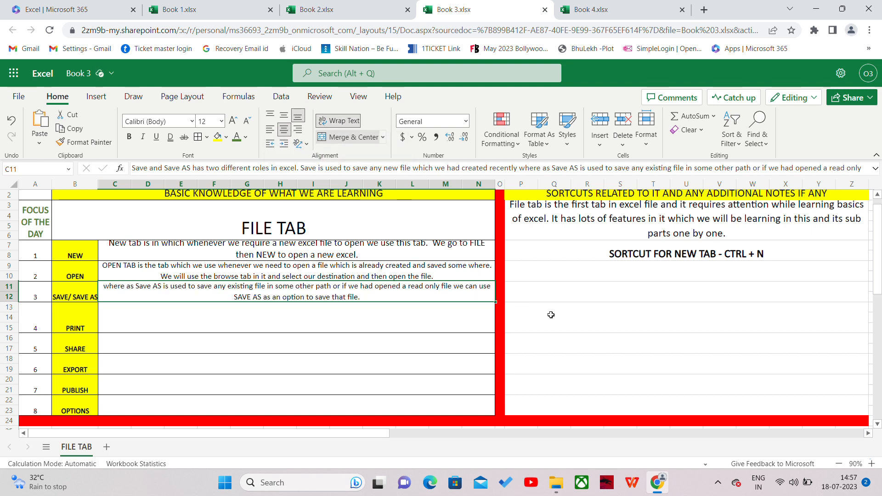
Enter "SHORTCUT FOR OPEN TAB - CTRL + O" in cell P9 as the note for OPEN.
click(584, 290)
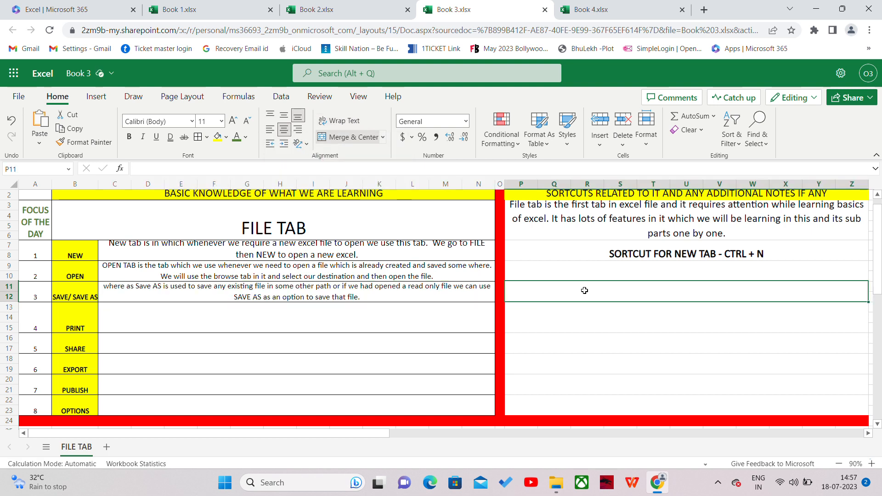
click(624, 272)
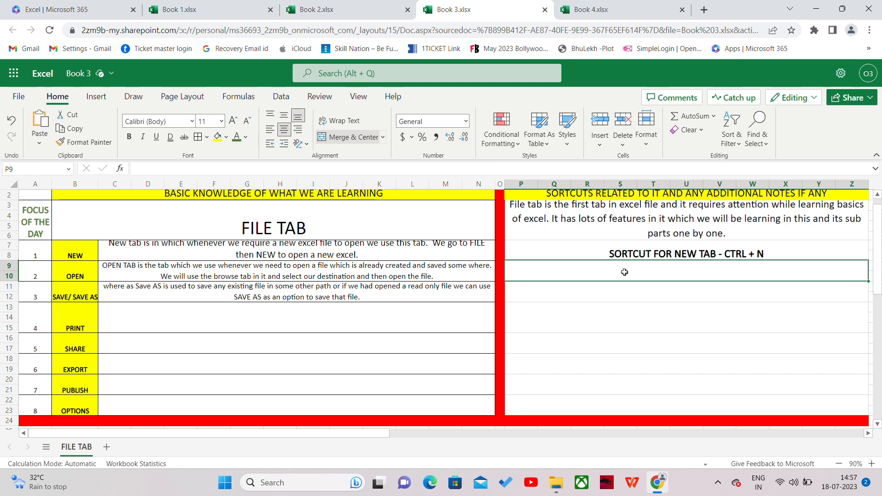
text(S)
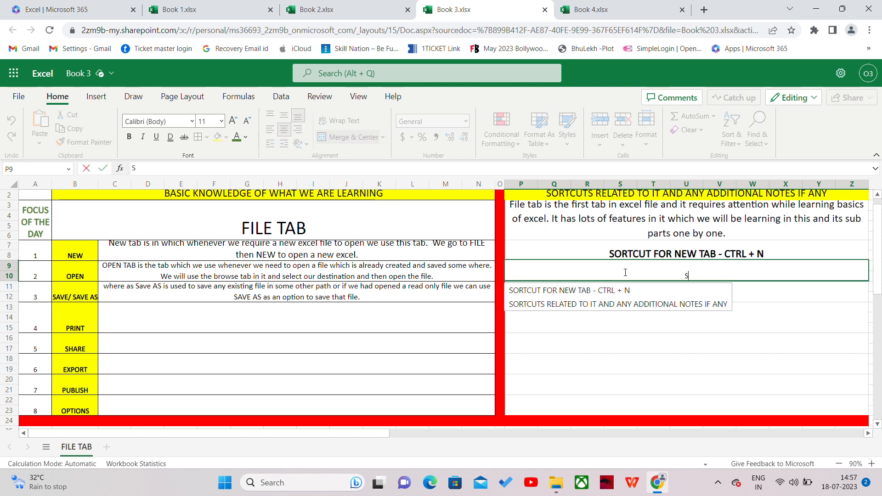
text(HORT C)
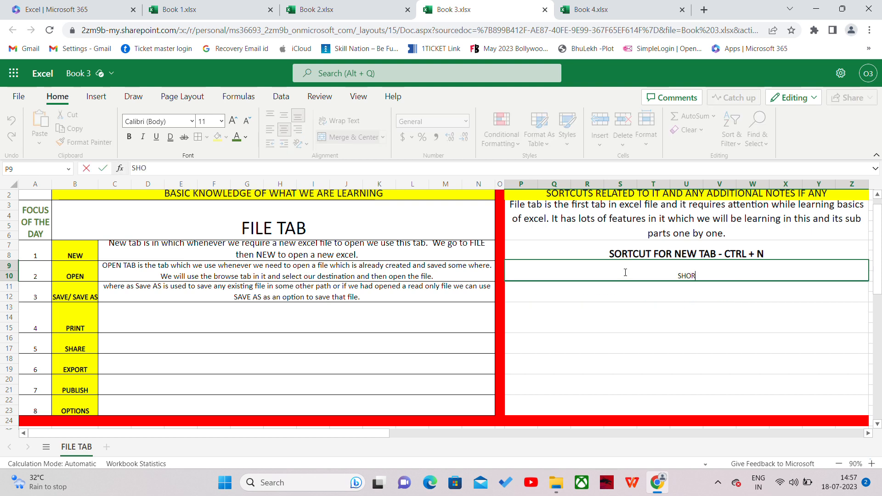
key(BackSpace)
key(BackSpace)
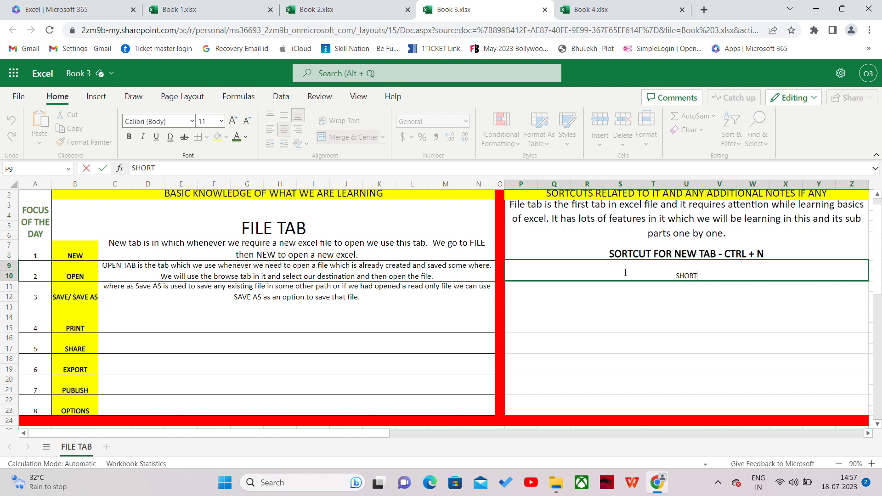
text(CUT FOR OPEN)
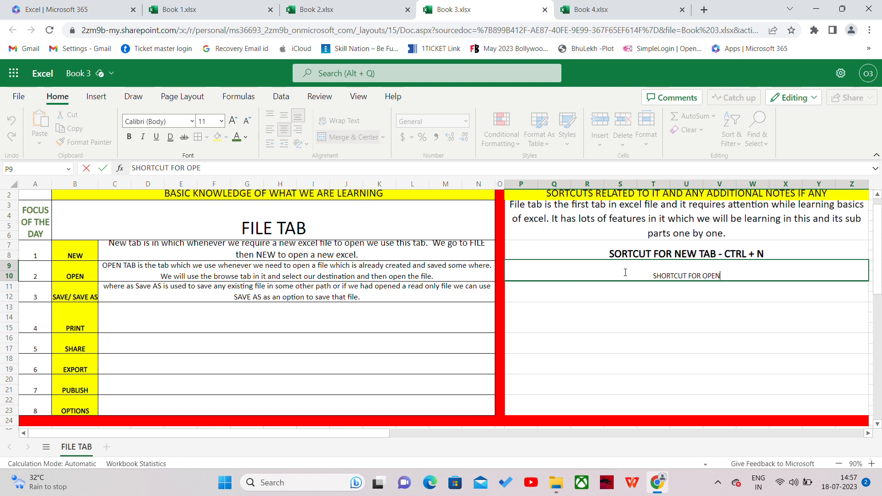
text( TAB -)
text(C)
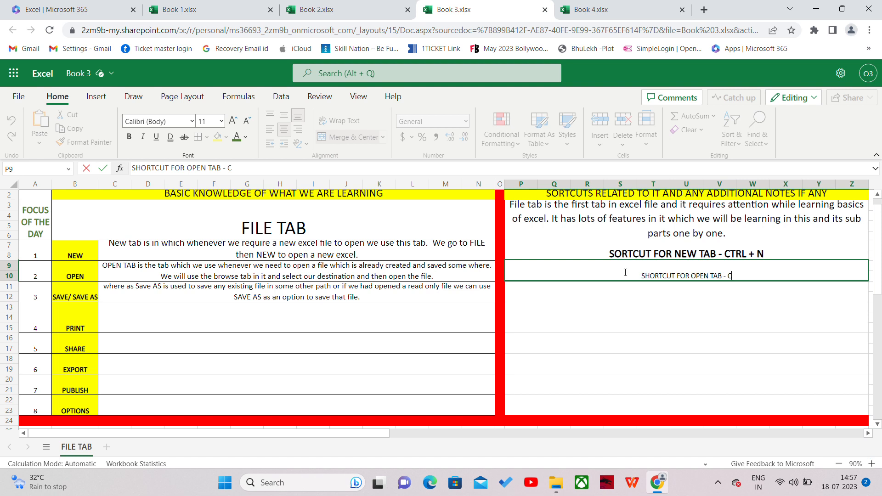
text(TRL)
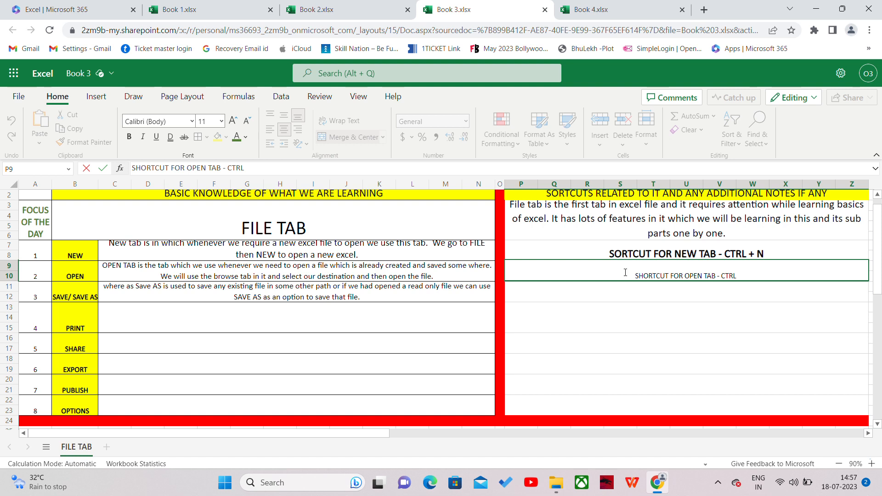
text( + O)
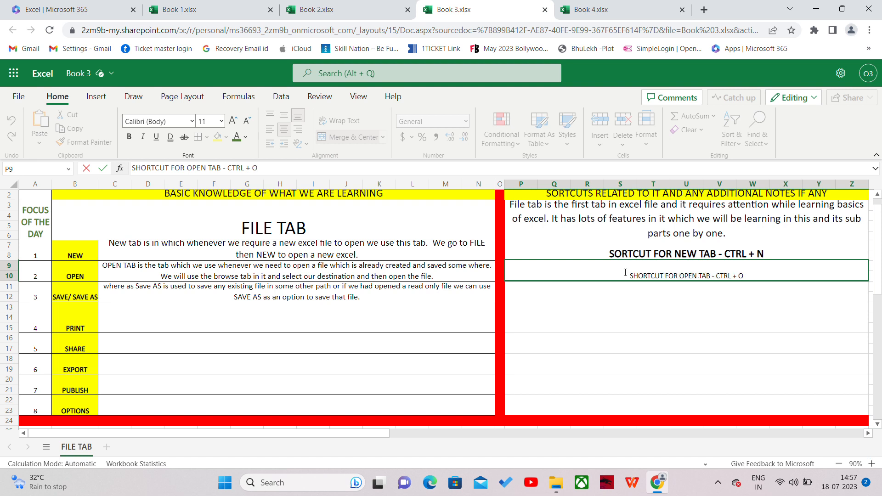
click(649, 301)
Make the OPEN tab shortcut note in P9 bold and increase its font size to 16.
click(649, 277)
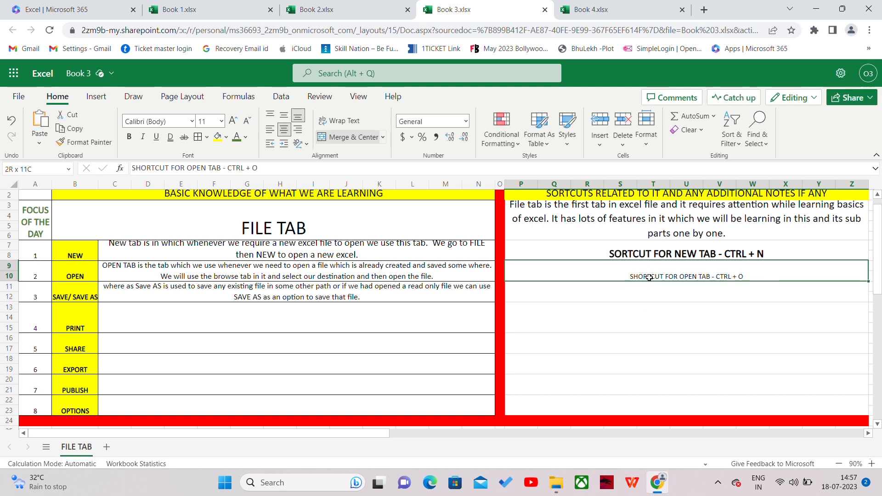
click(130, 137)
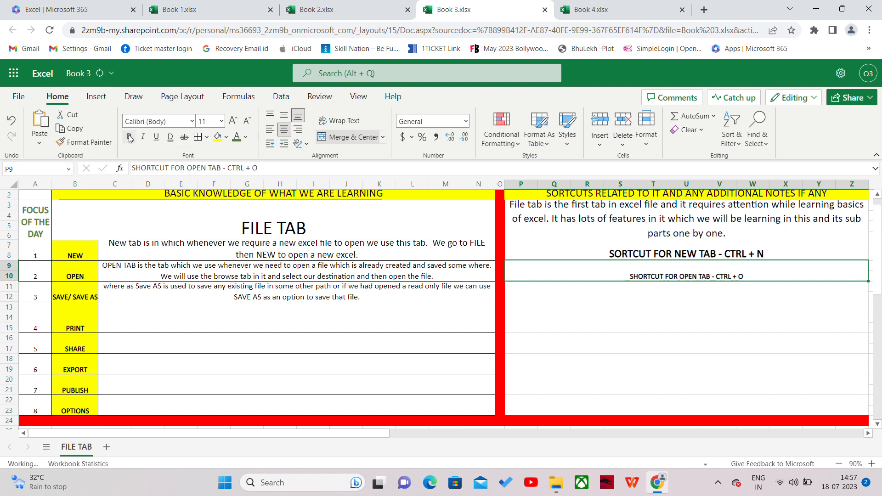
click(229, 123)
click(229, 123)
click(229, 123)
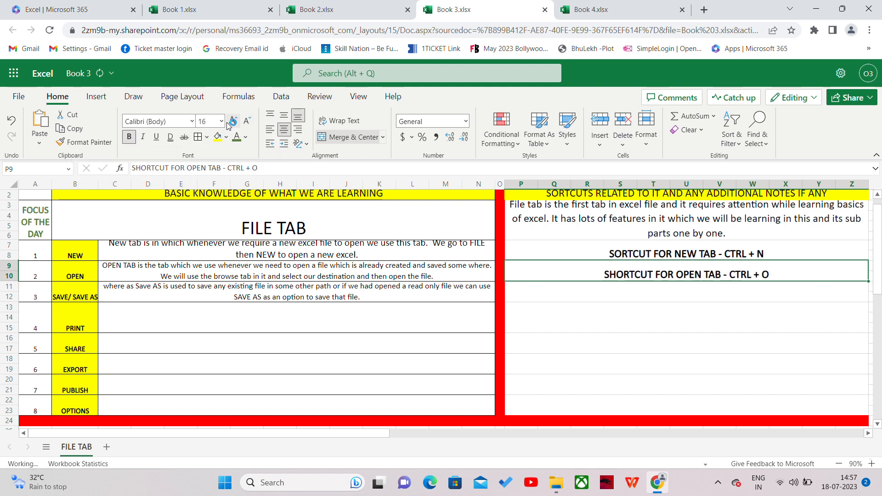
Start the PRINT description in cell C13 with "Print TAB is used to take the printout of any excel file".
click(184, 318)
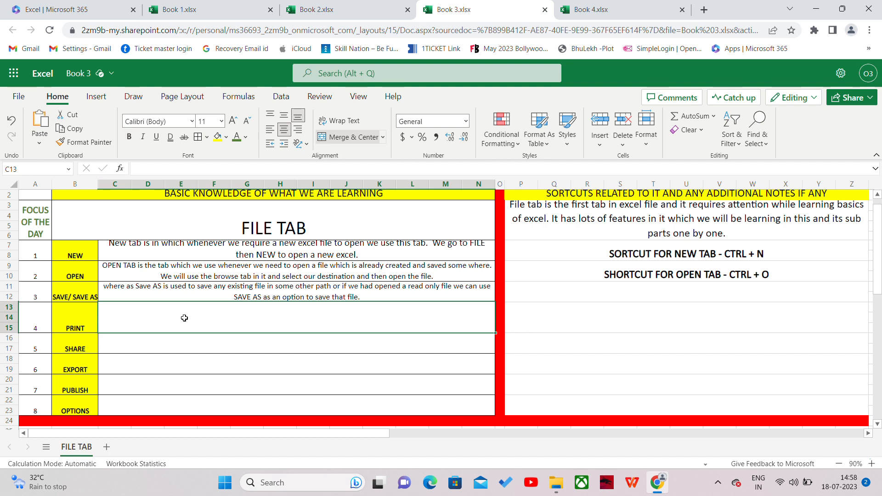
text(P)
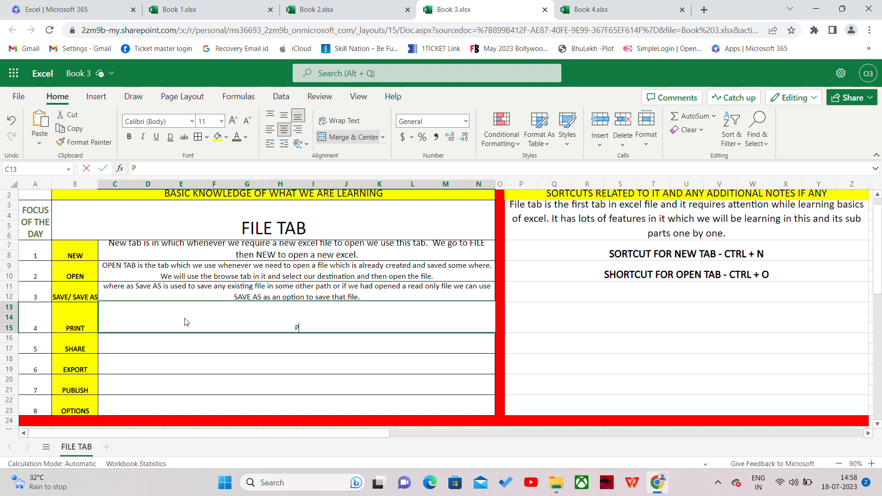
text(rint ab)
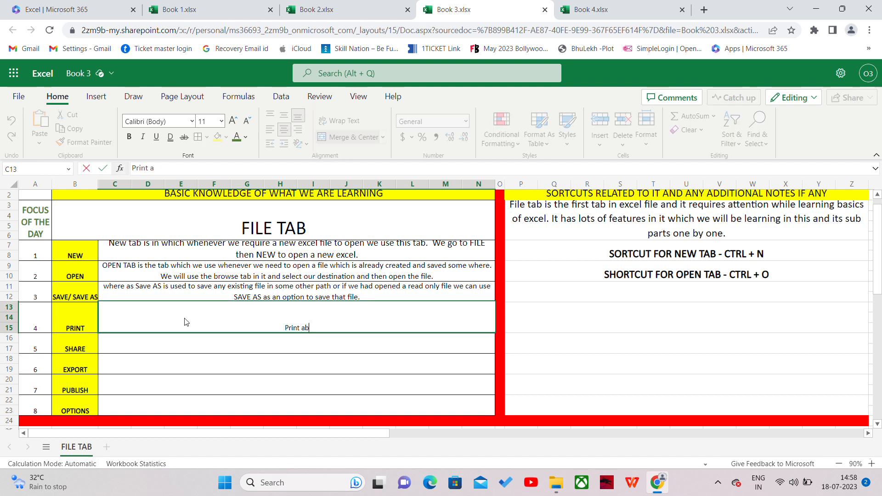
key(BackSpace)
key(BackSpace)
text(TAB is u)
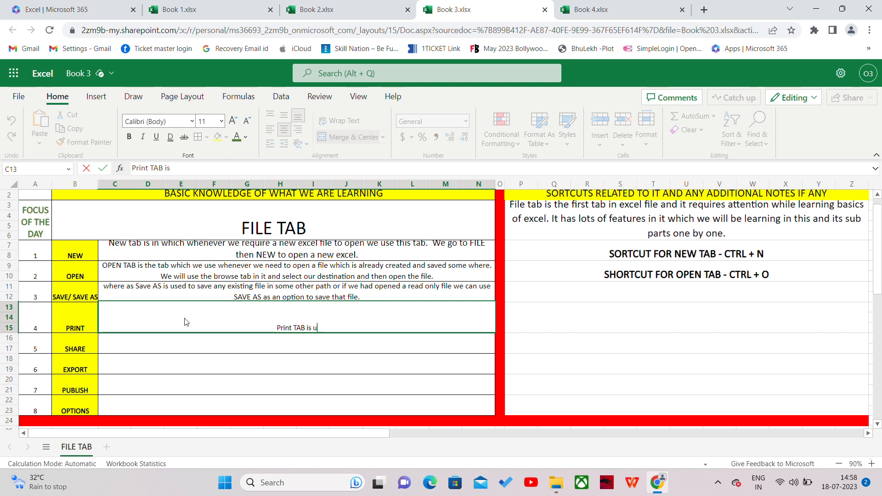
text(sed to take)
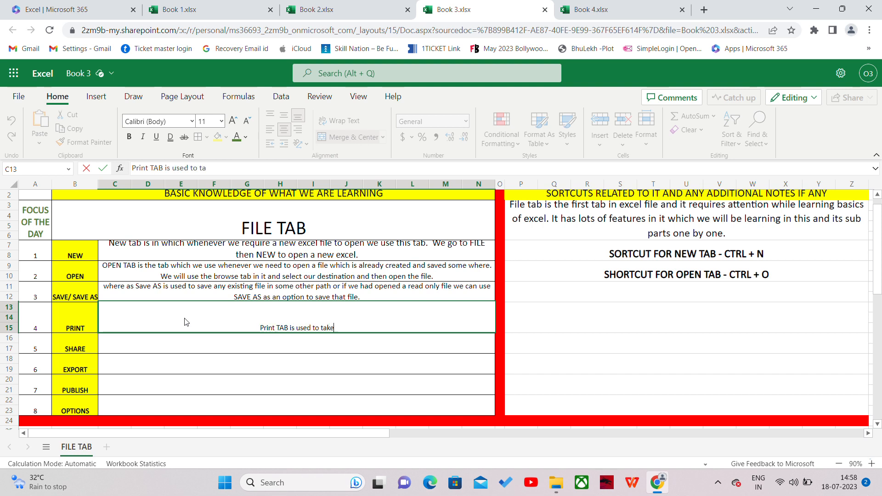
text( the printou)
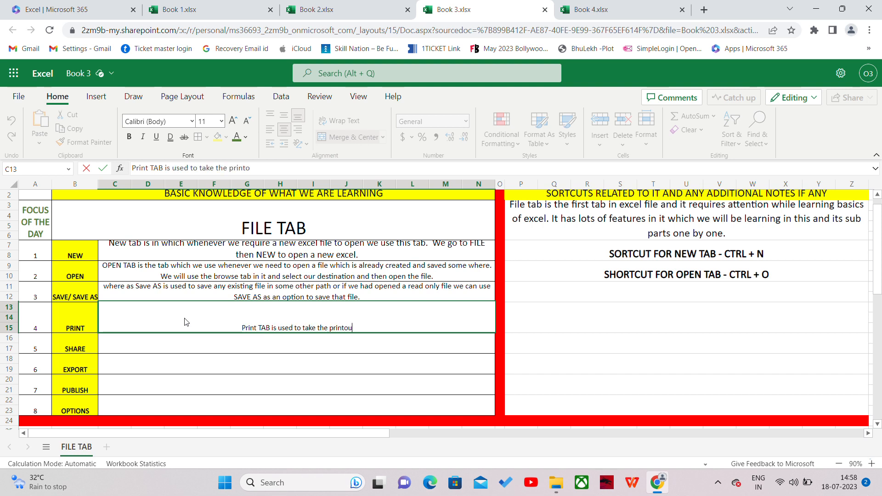
text(t of any )
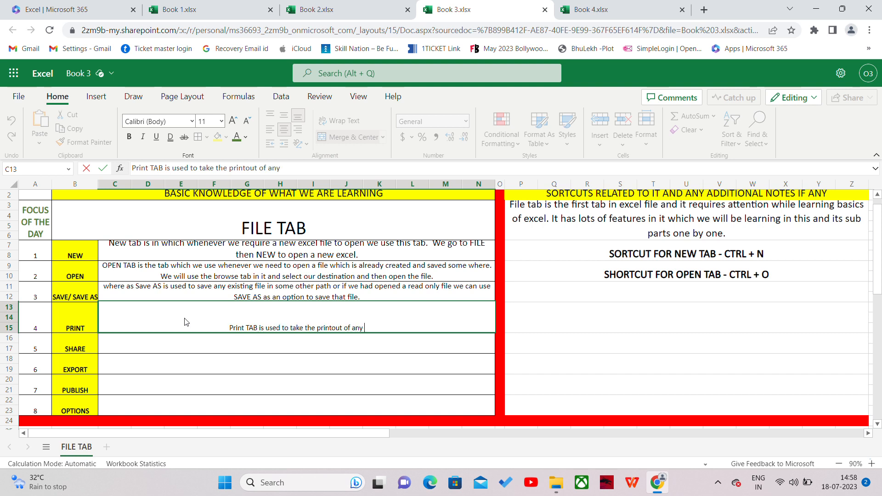
text(excel file)
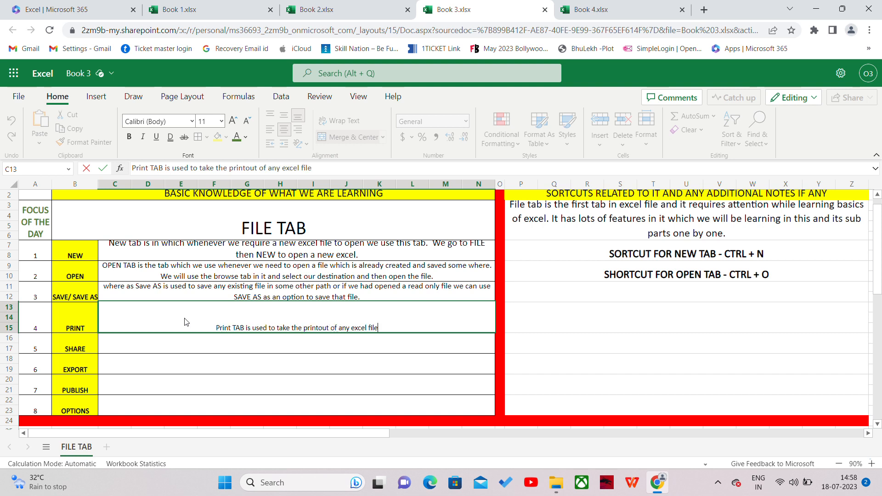
Continue the PRINT description in C13 with ". When ever we require to document our excel we use it and".
text(. W)
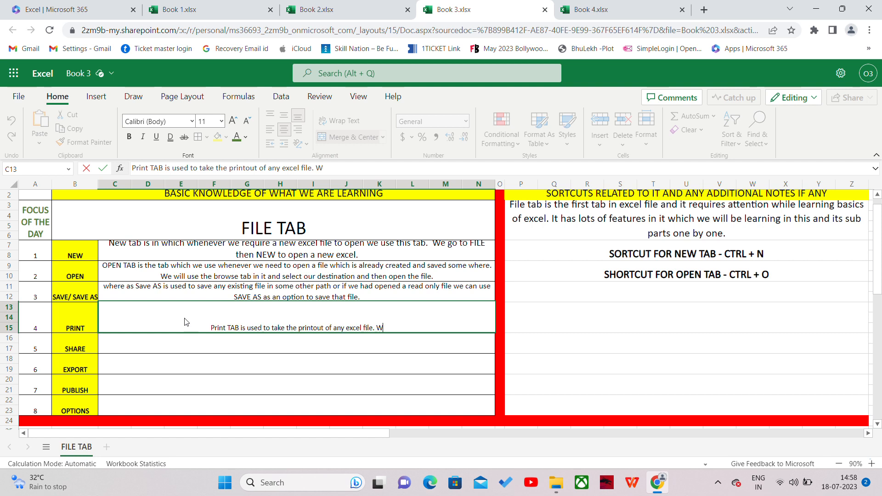
text(hen ever )
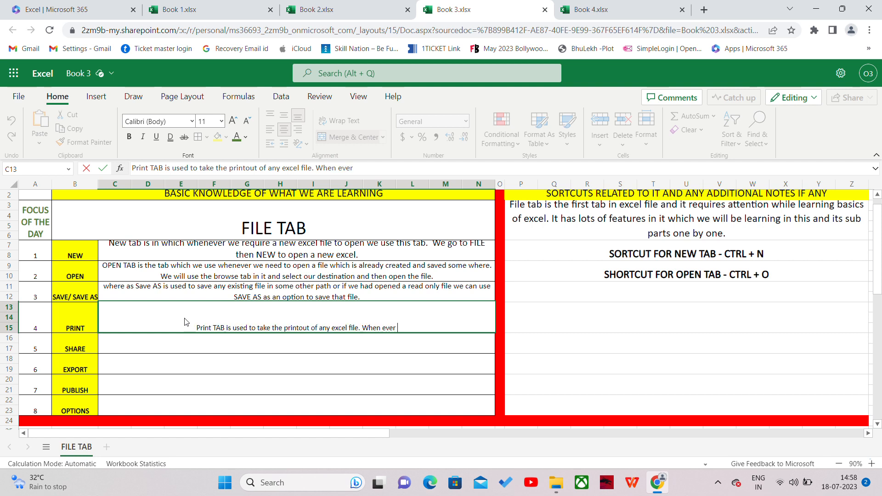
text(we req)
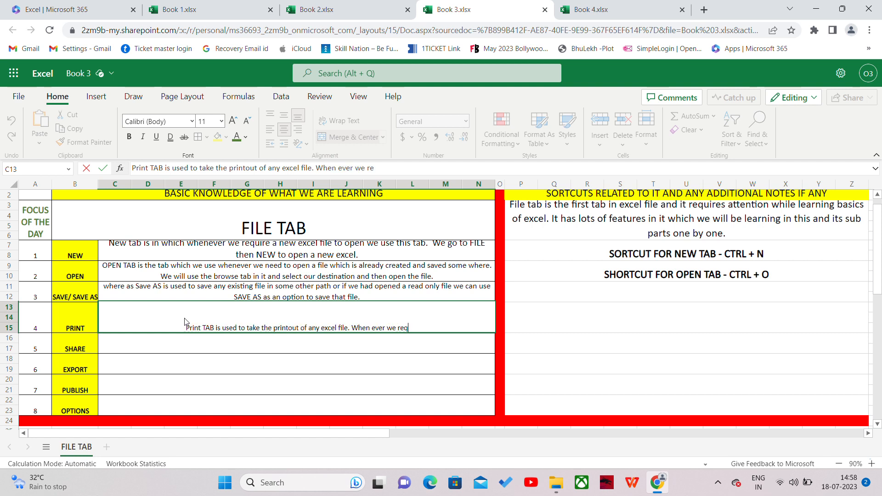
text(uire to)
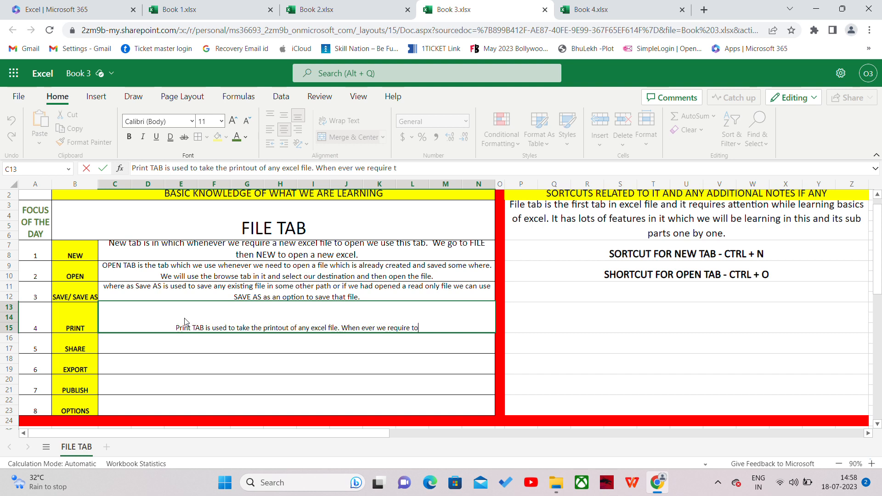
text( document o)
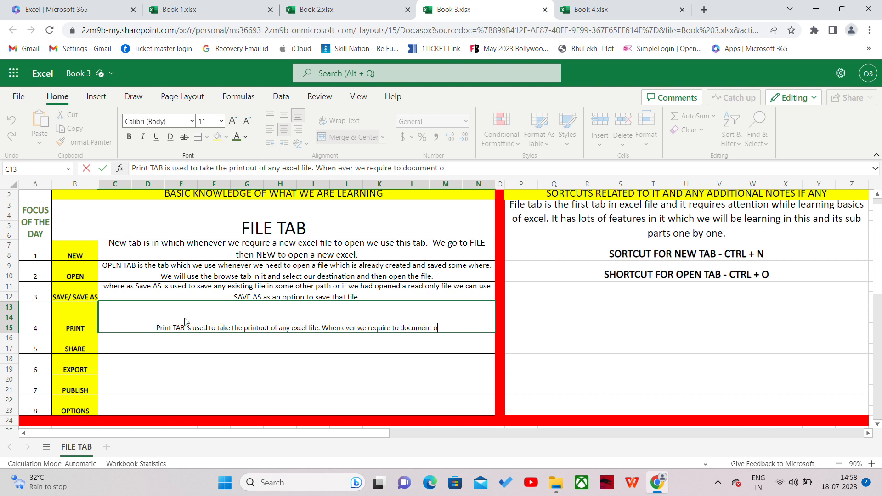
text(ur e)
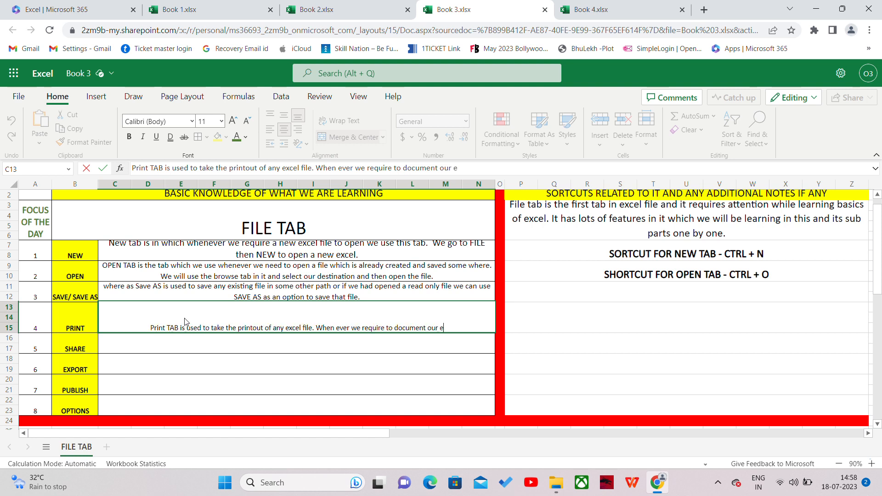
text(xcel w)
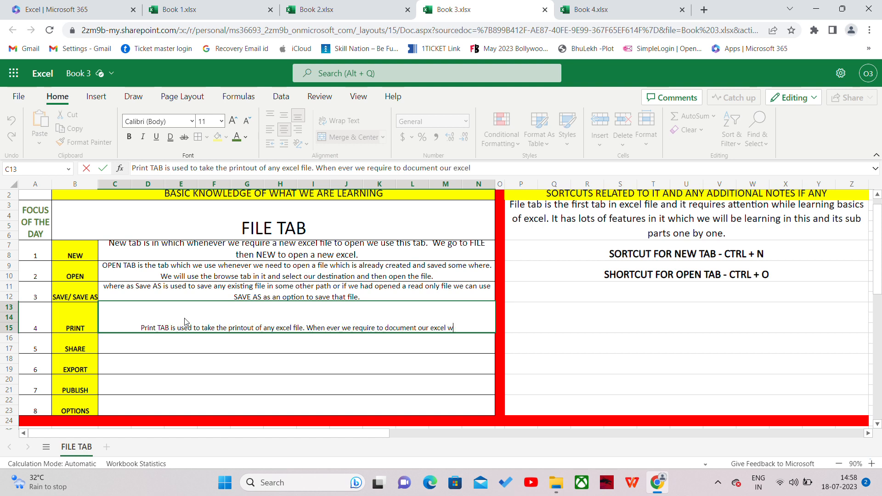
text(e use it and )
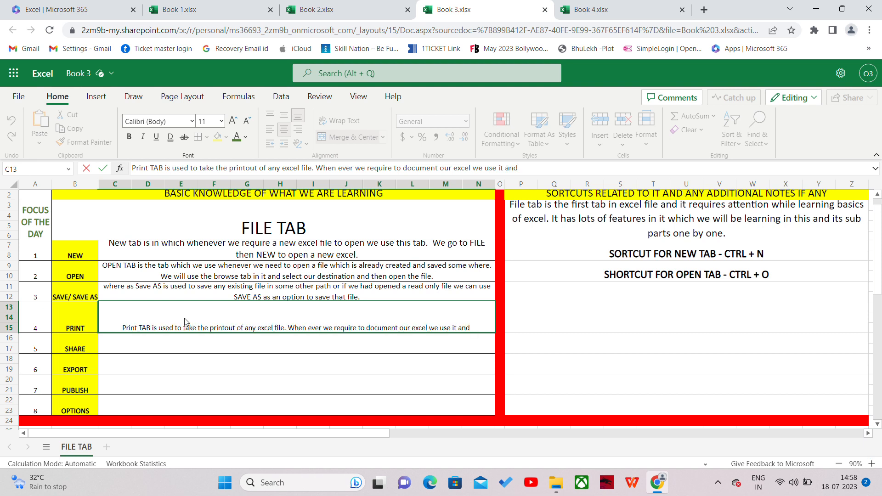
Extend the C13 description with "it has print preview open also in it so that we can also check".
text(it h)
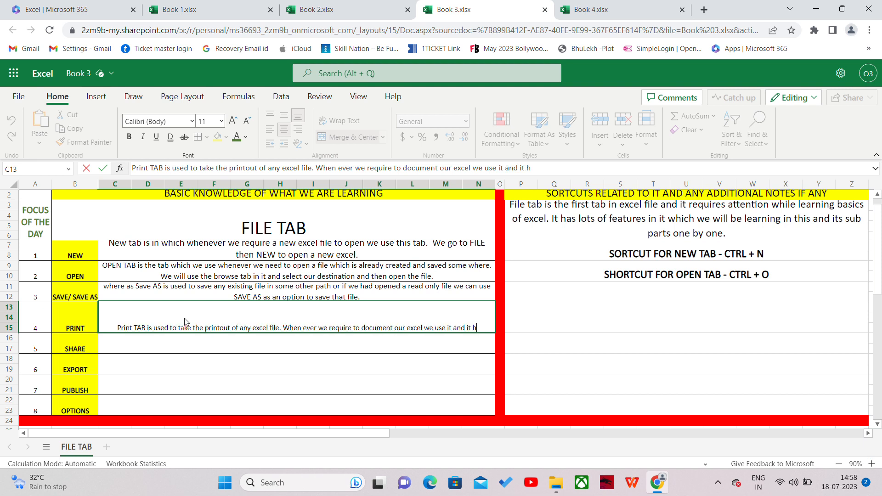
text(as print)
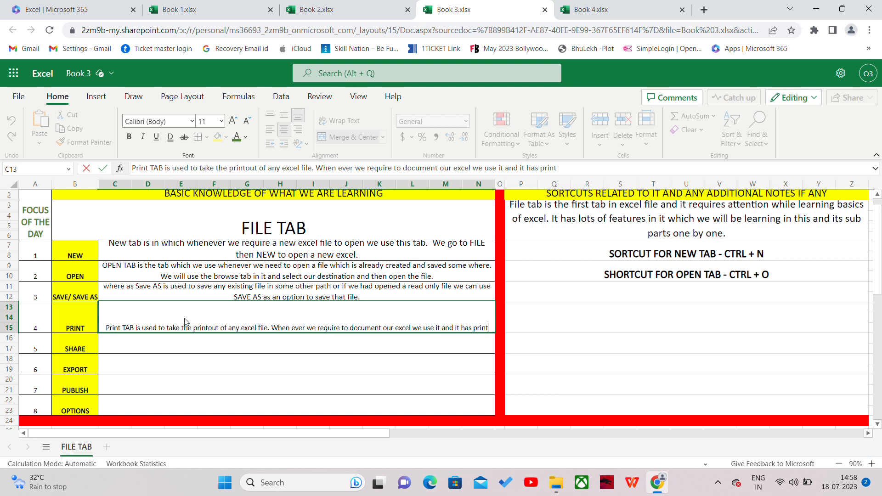
text( preview )
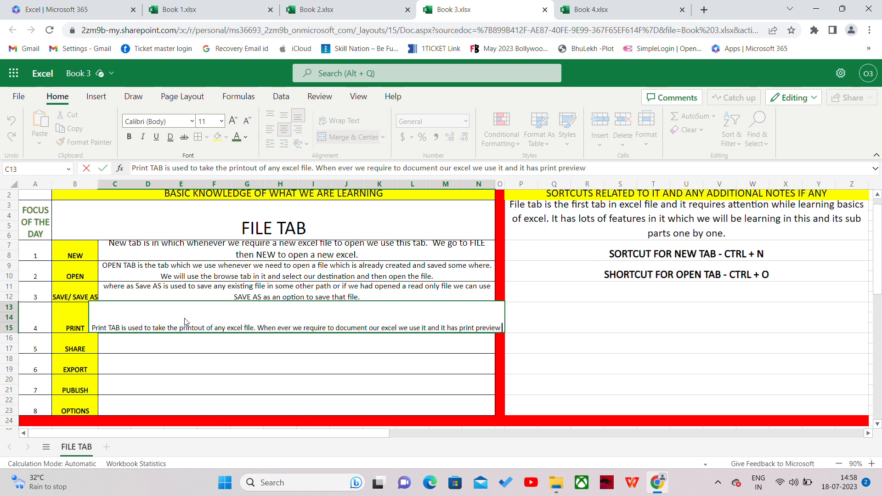
text(open also i)
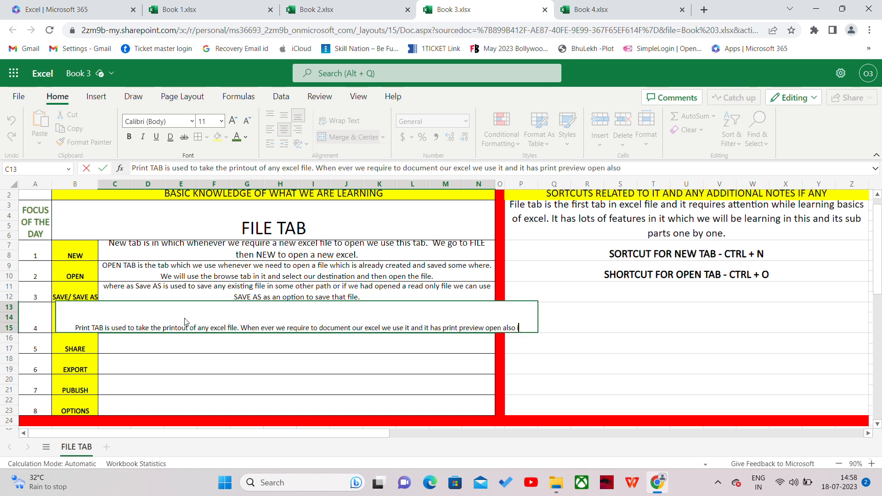
text(n it s)
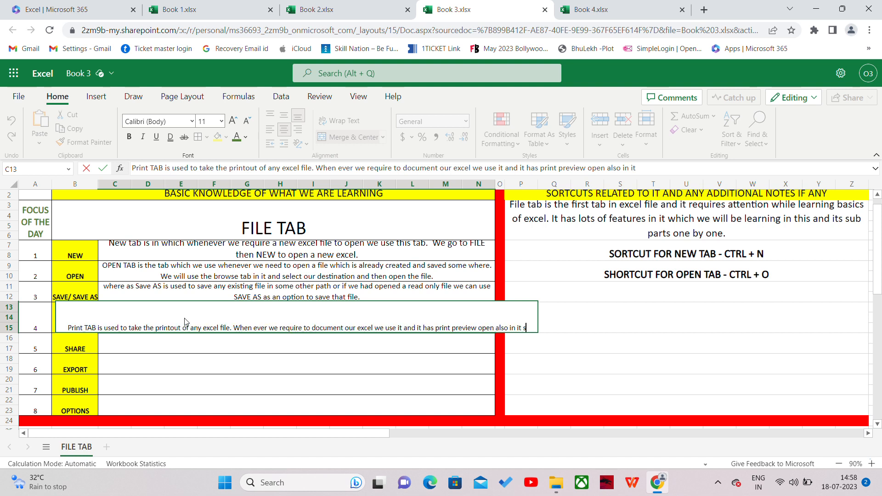
text(o that we ca)
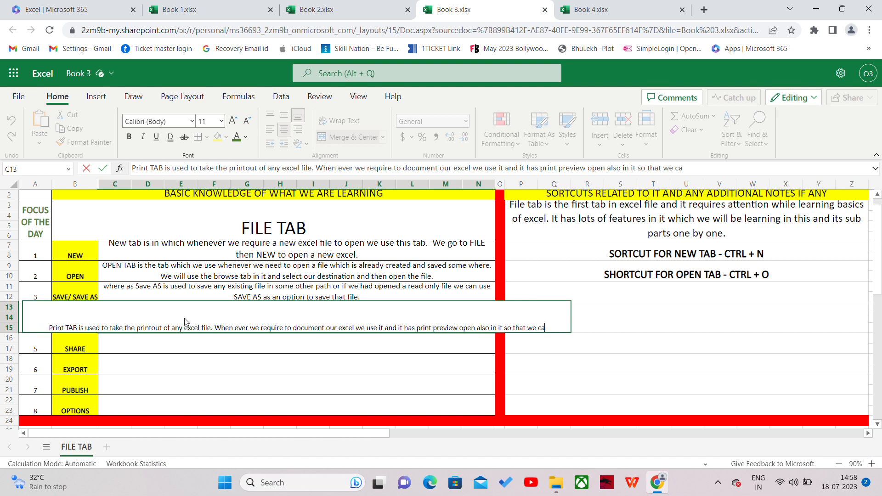
text(n also check)
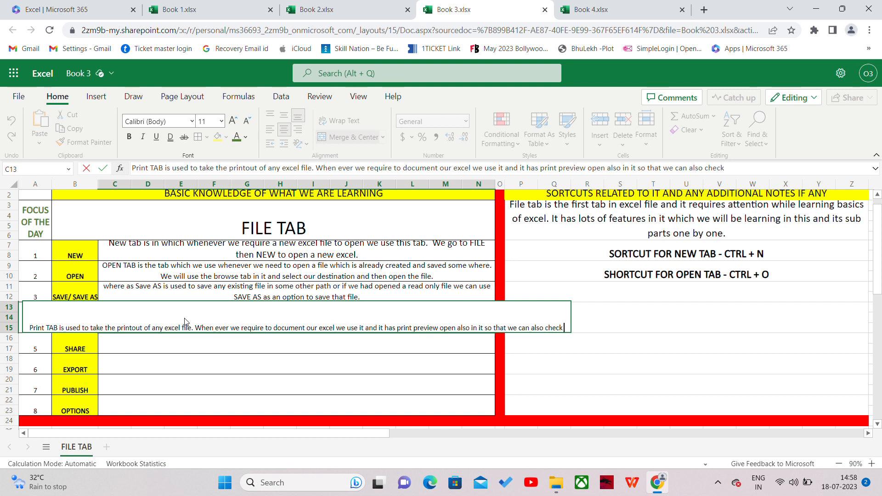
Finish the PRINT description in C13 with "how our excel file will be printed." and wrap its text.
text( how our)
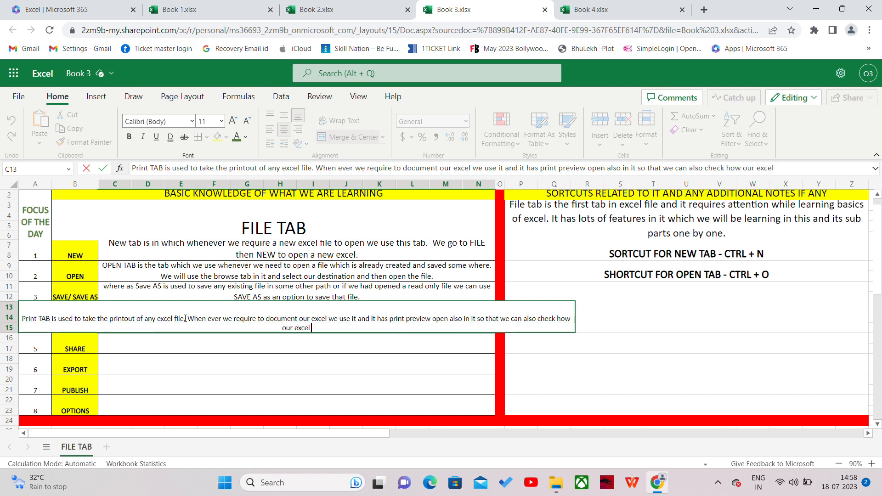
text( excel)
text( file will)
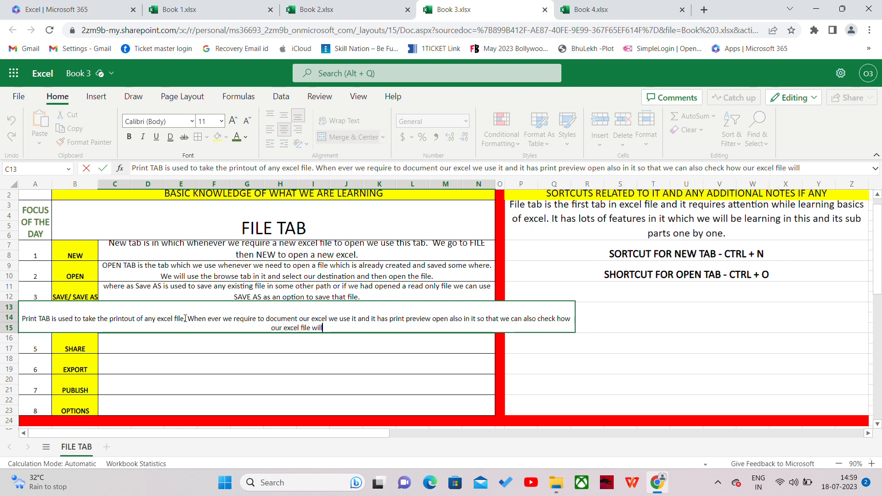
text( be printe)
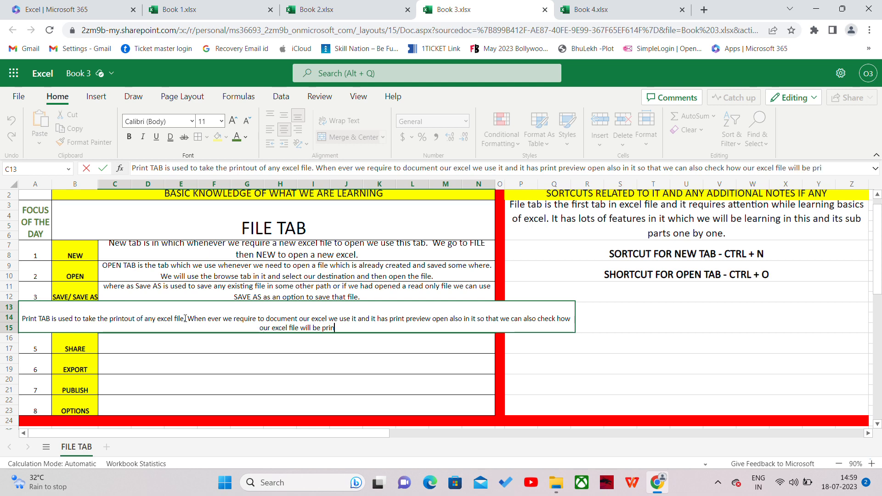
text(d.)
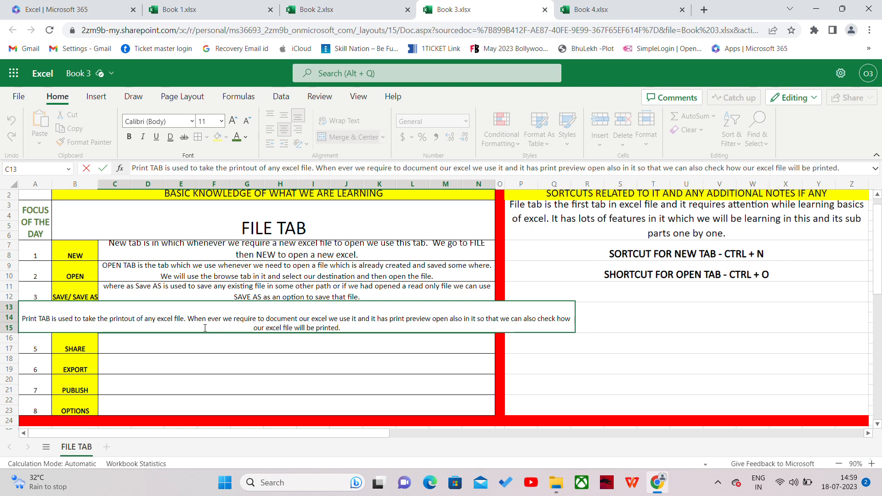
click(449, 345)
click(415, 319)
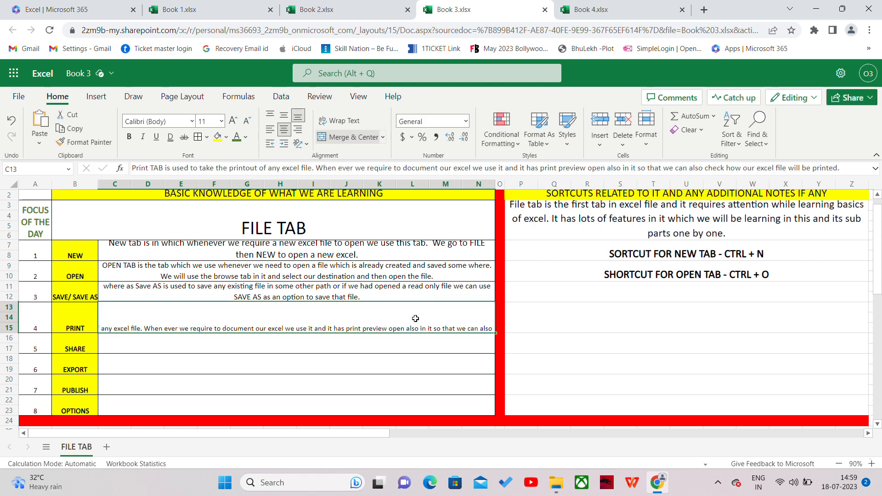
click(335, 121)
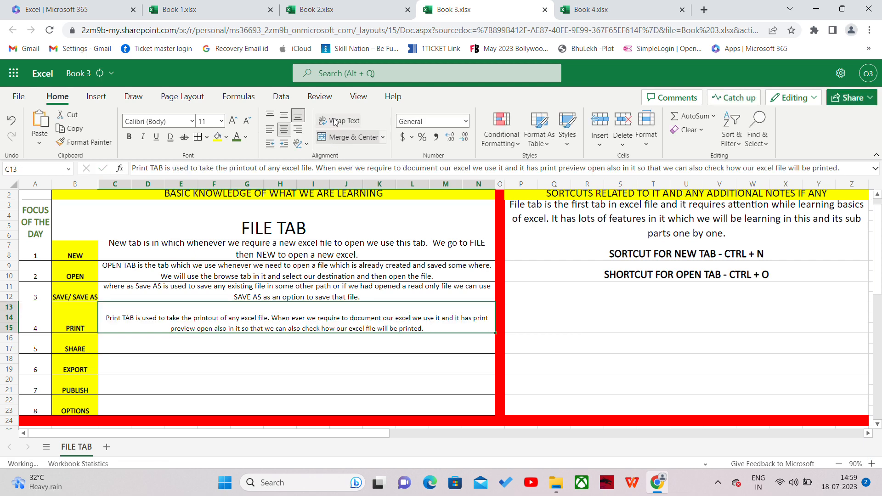
Enter the note "SORTCUT FOR SAVE/SAVE AS - CTRL + S" in merged cell P11, beside the SAVE/ SAVE AS row.
click(566, 312)
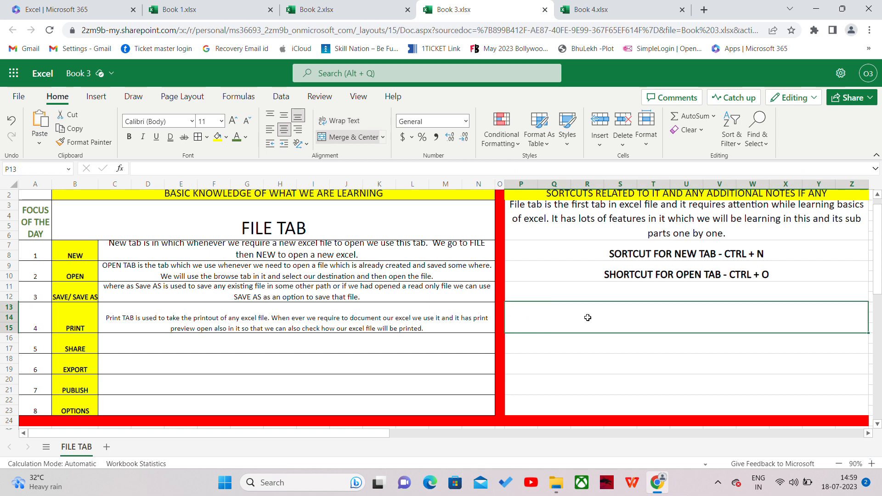
click(631, 296)
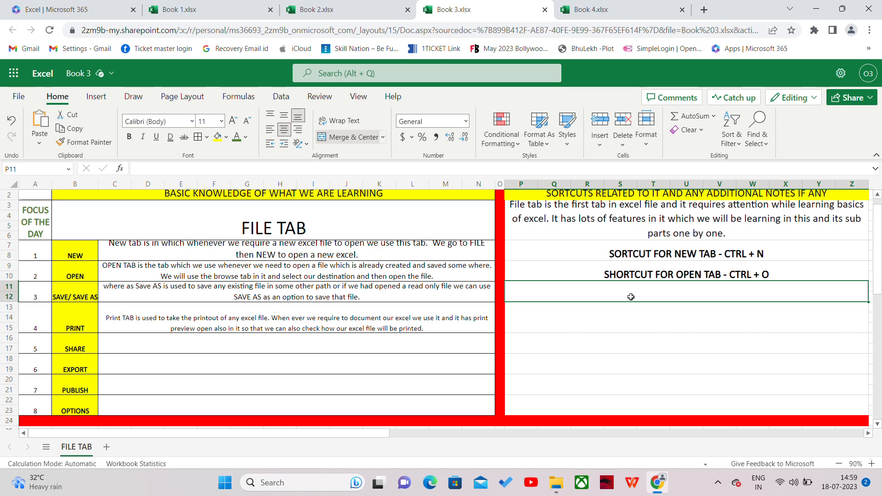
text(s)
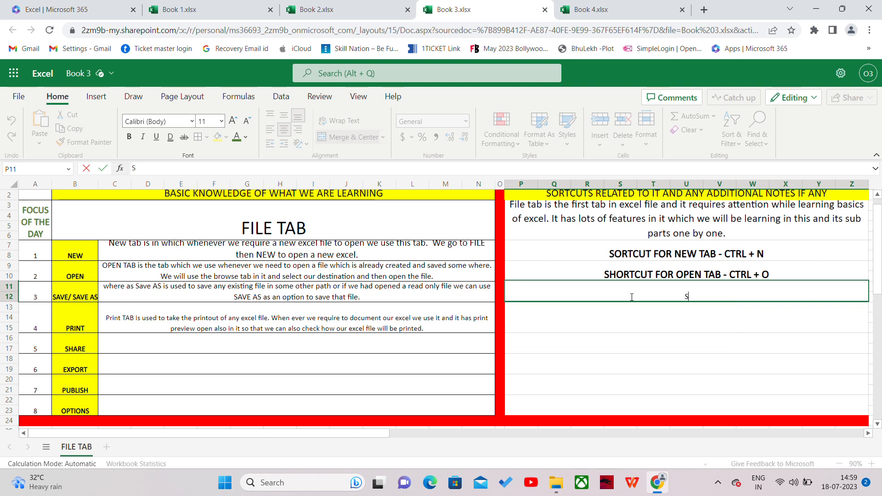
text(ORTCUT)
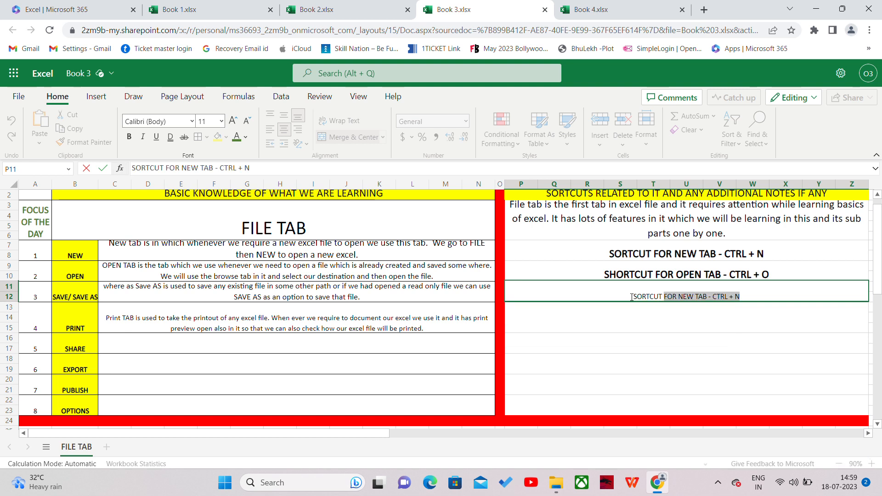
text( FOR P)
key(BackSpace)
text(SA)
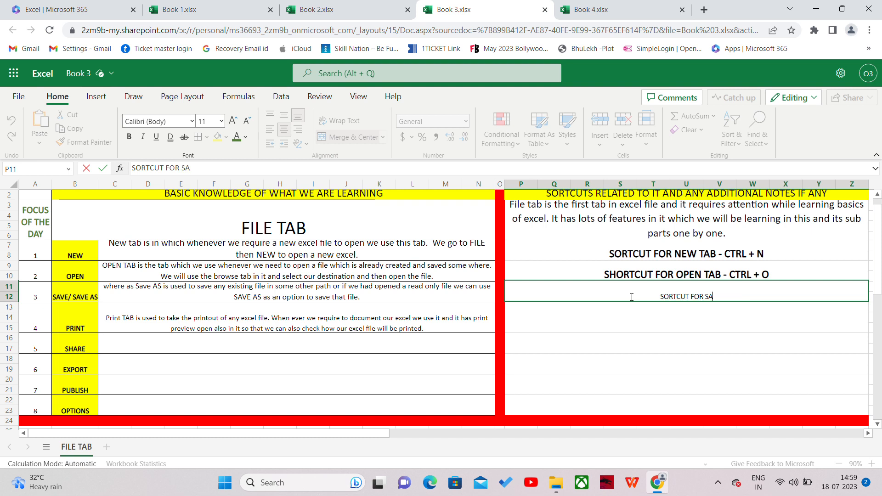
text(VE/SAVE)
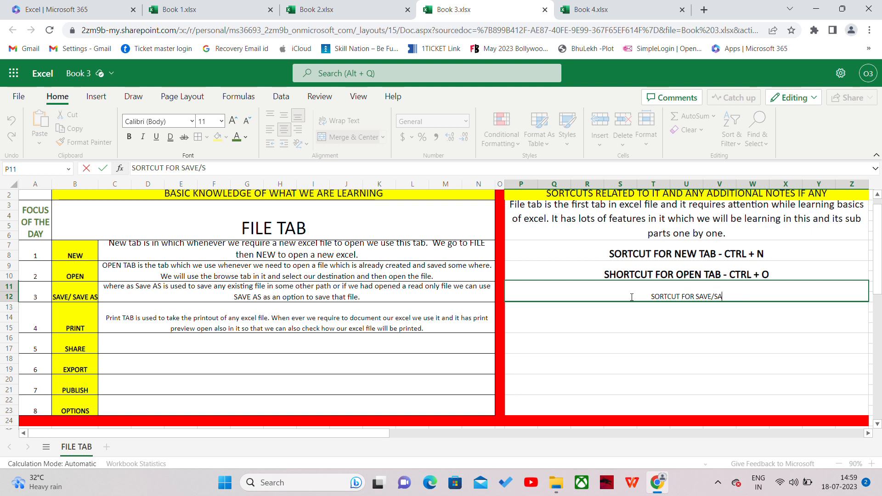
text(AS )
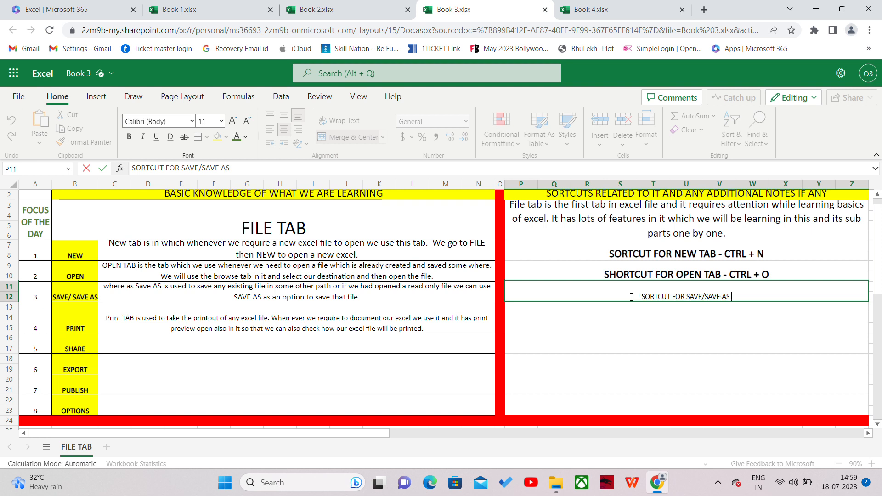
text(- CTRL)
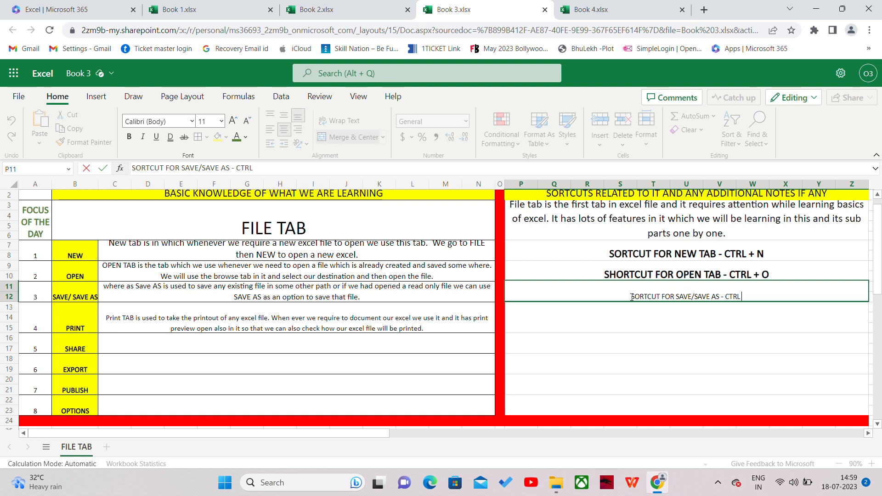
text( + S)
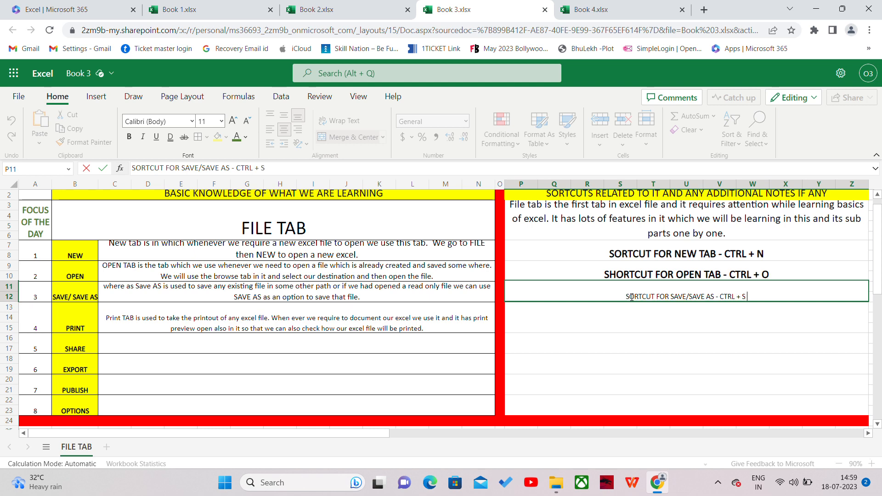
click(645, 319)
Make the SAVE/SAVE AS shortcut note in P11 bold and set its font size to 14.
click(642, 298)
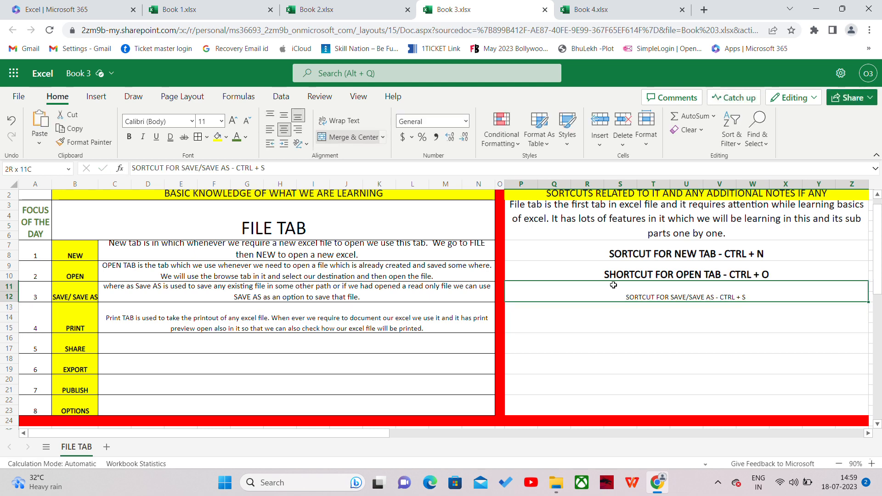
click(129, 136)
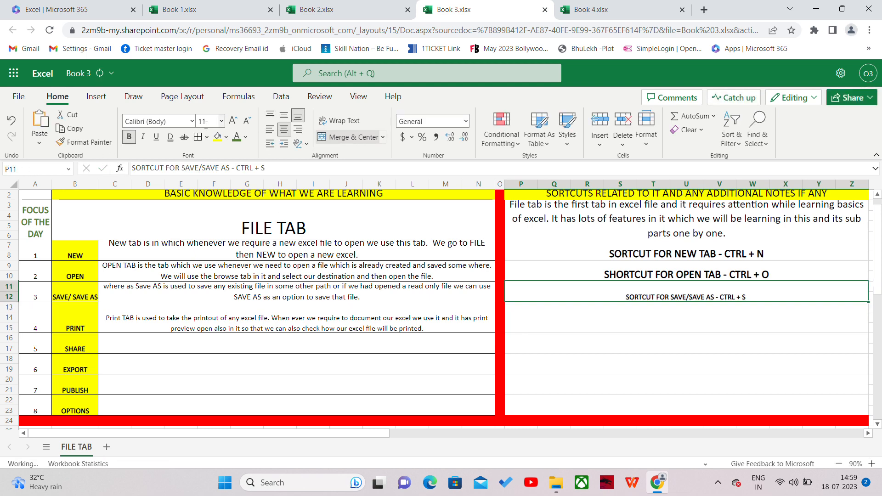
click(235, 122)
click(236, 123)
click(236, 123)
click(235, 122)
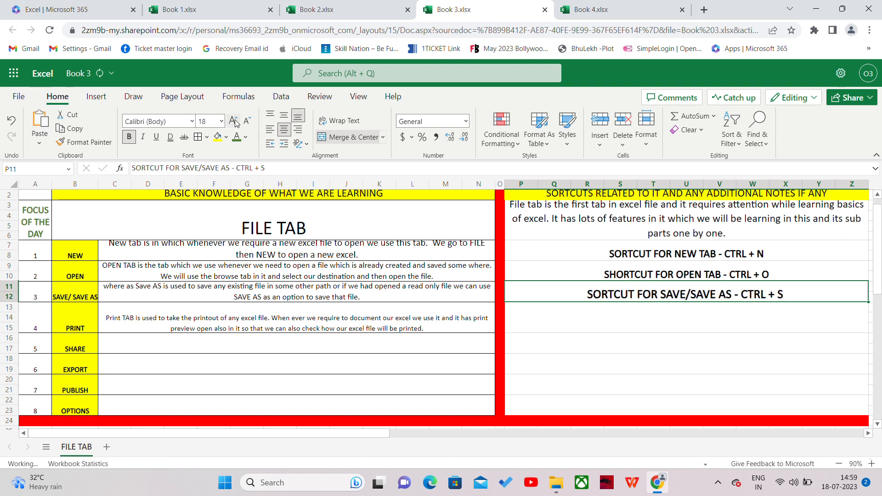
click(249, 121)
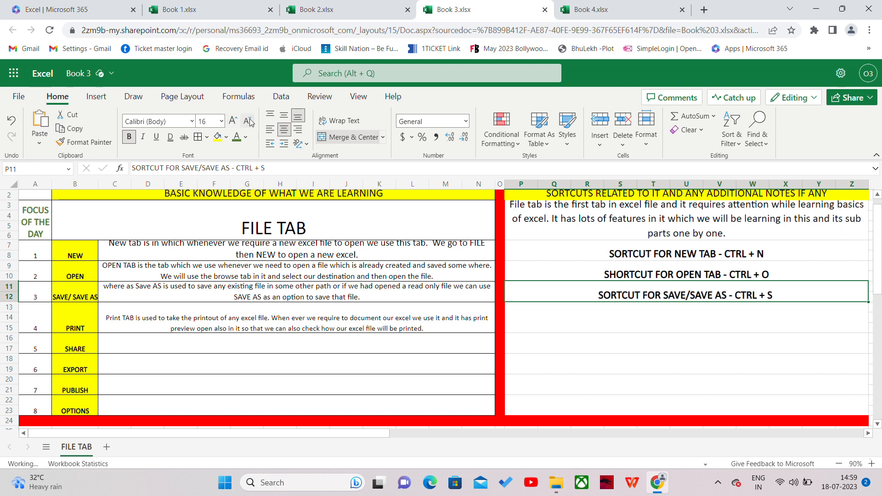
click(249, 122)
click(248, 122)
click(243, 121)
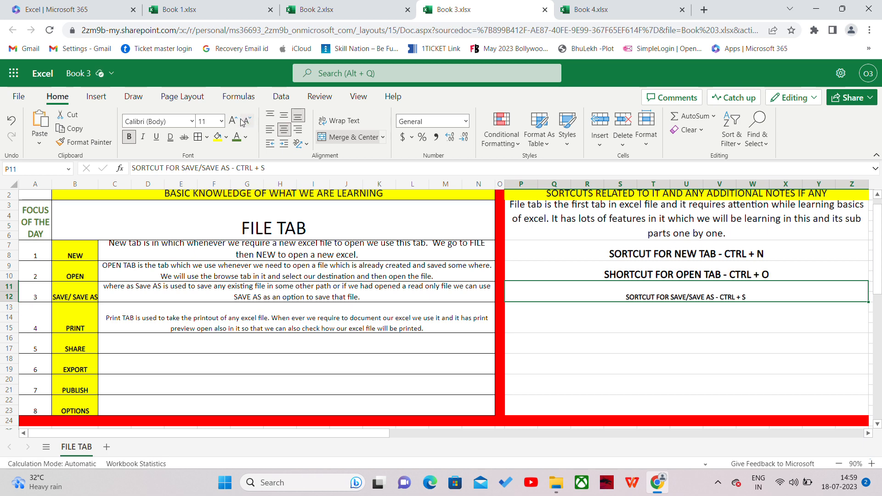
click(235, 122)
click(234, 123)
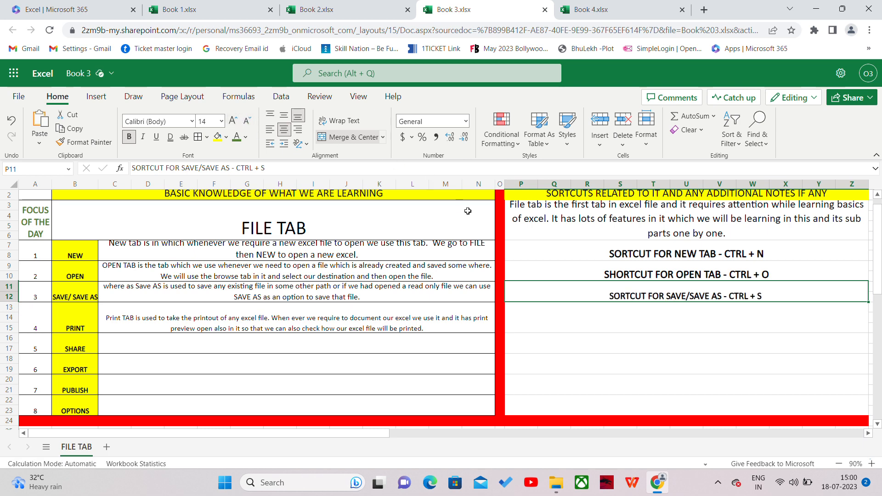
Change the first word of the OPEN TAB note in P9 to "SORTCUT" to match the other notes.
double_click(630, 268)
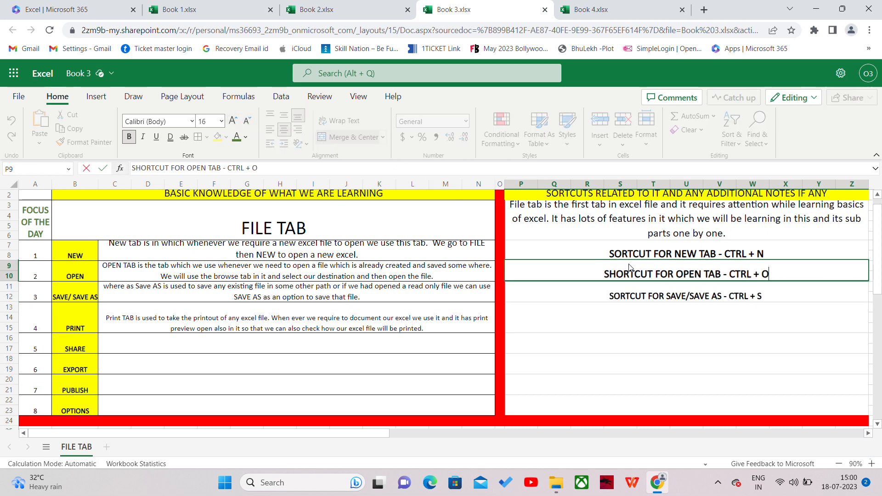
key(BackSpace)
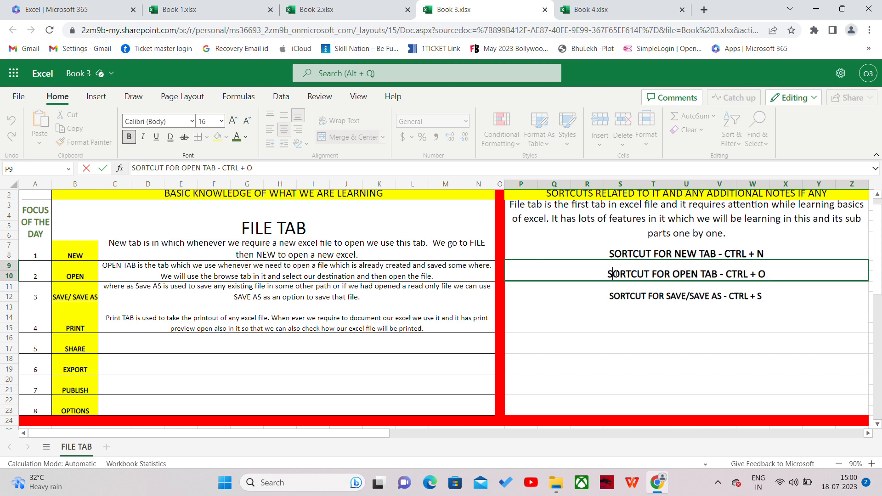
click(627, 322)
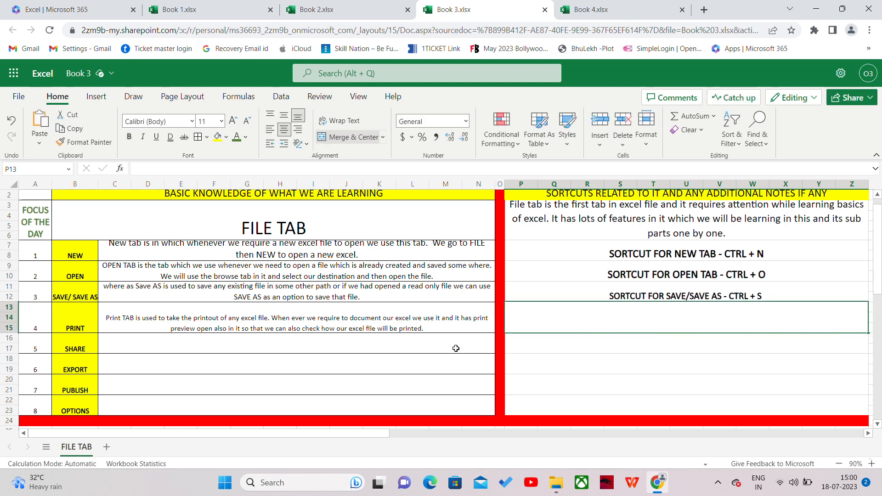
Enter the note "SORTCUT FOR PRINT TAB - CTRL + P" in merged cell P13, beside the PRINT row.
click(415, 330)
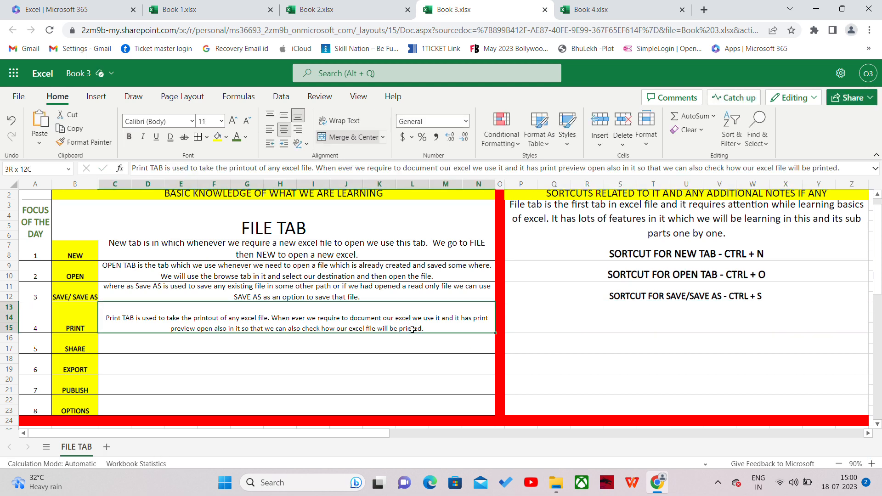
click(605, 316)
text(S)
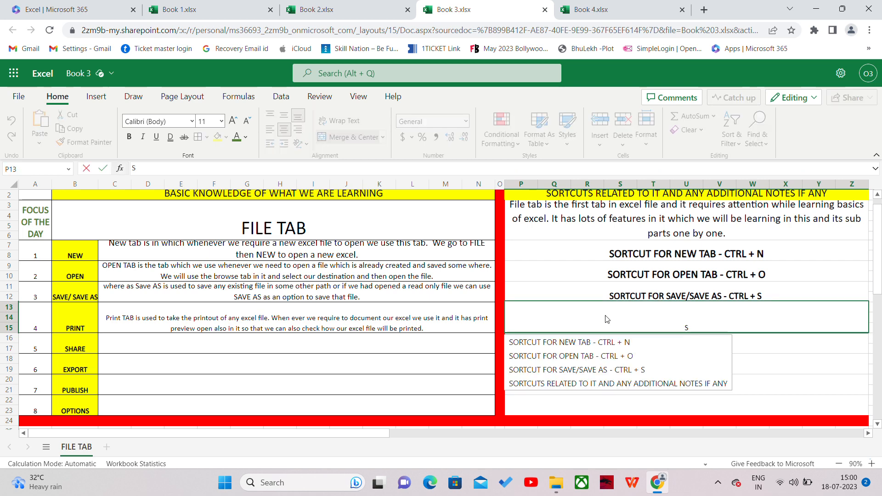
text(ORTCUT FOR PR)
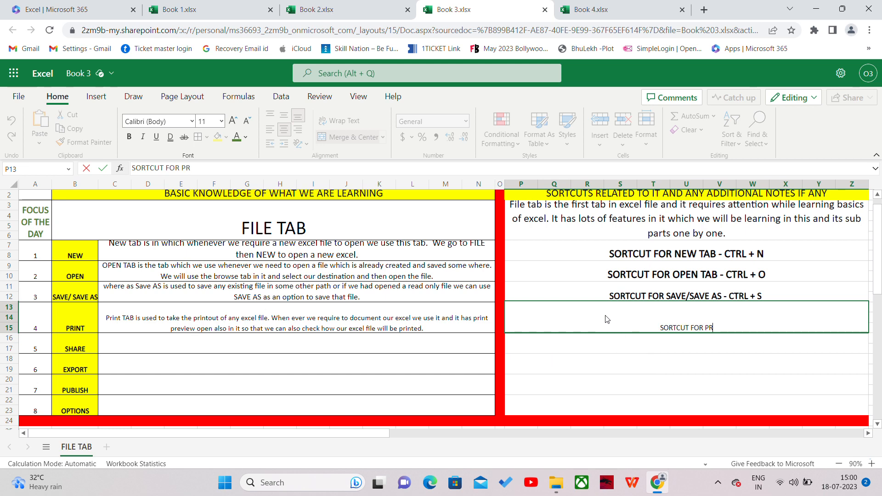
text(INT TAB )
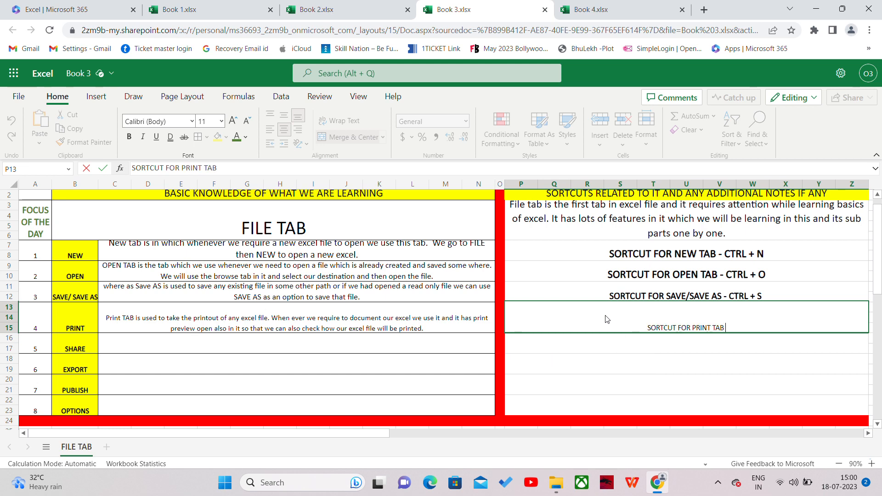
text(-)
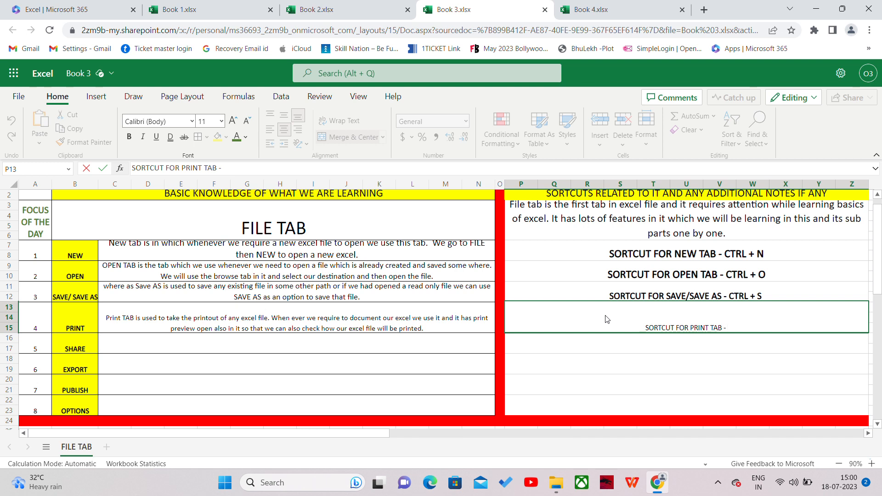
text(CT)
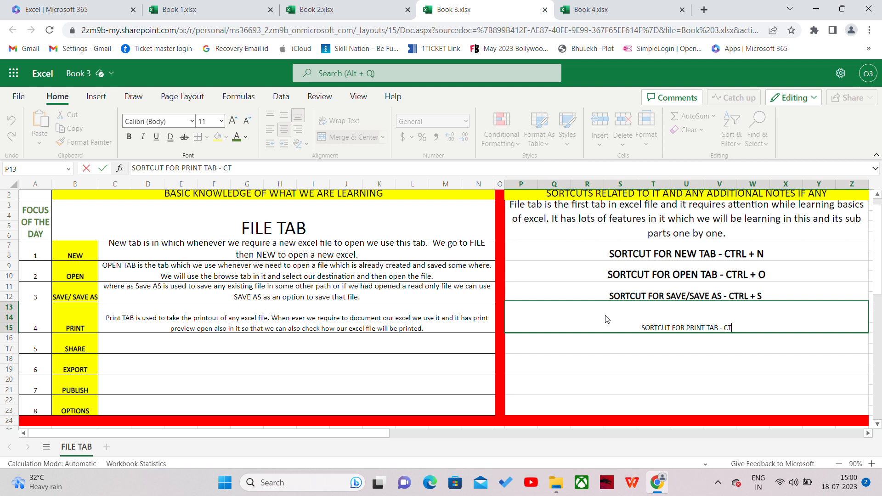
text(RL )
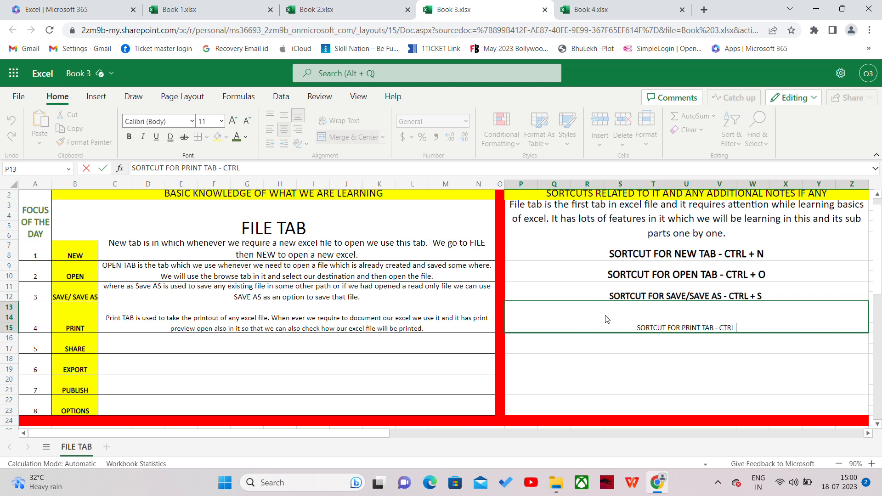
text(+ P)
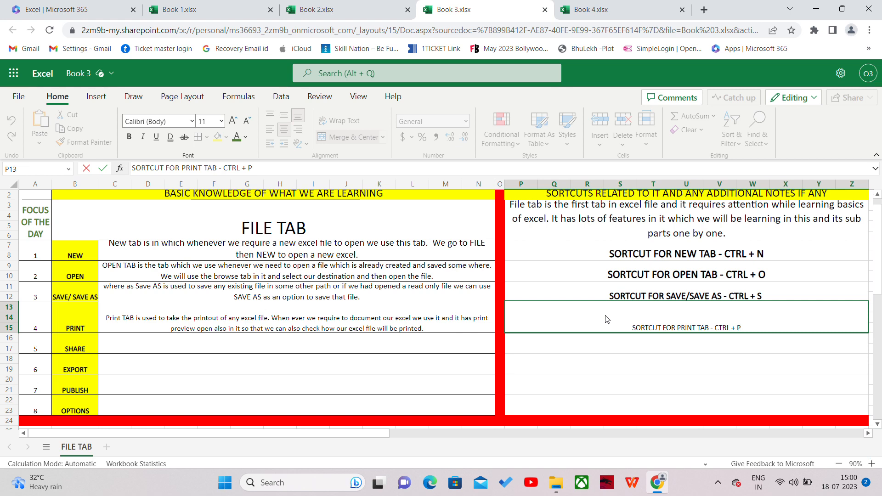
click(641, 357)
Make the PRINT TAB shortcut note in P13 bold and set its font size to 16.
click(642, 330)
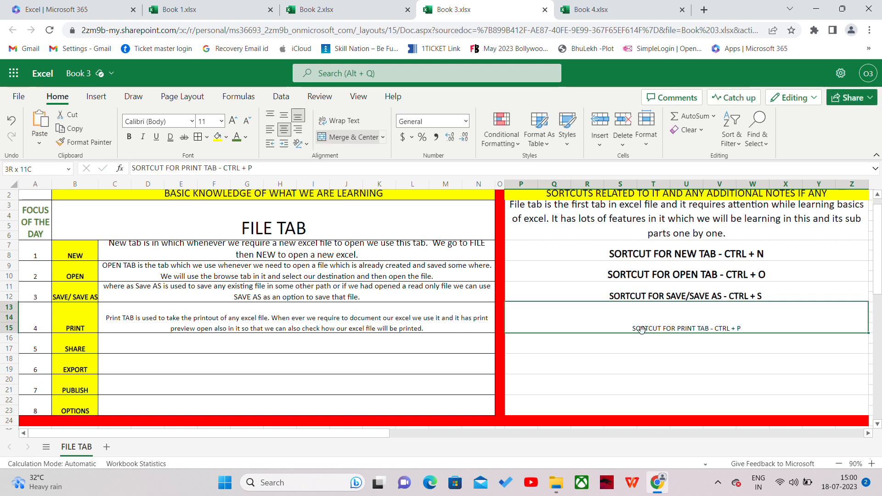
click(129, 137)
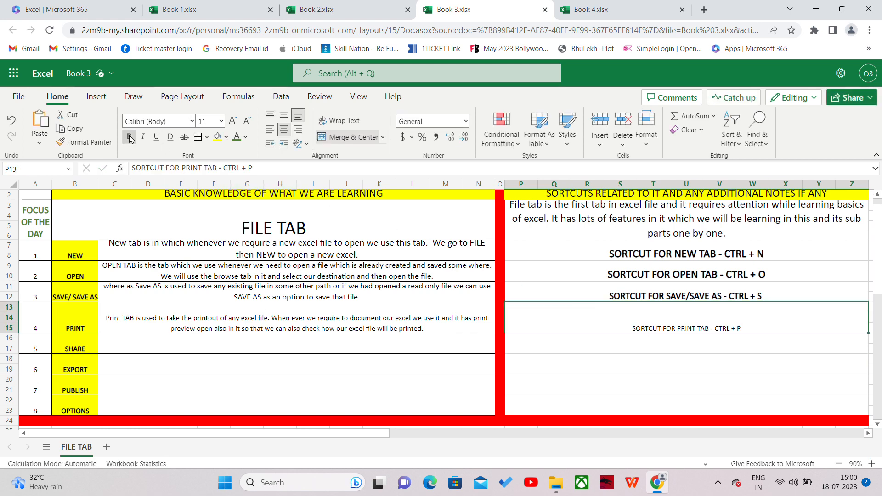
click(233, 122)
click(233, 121)
click(234, 121)
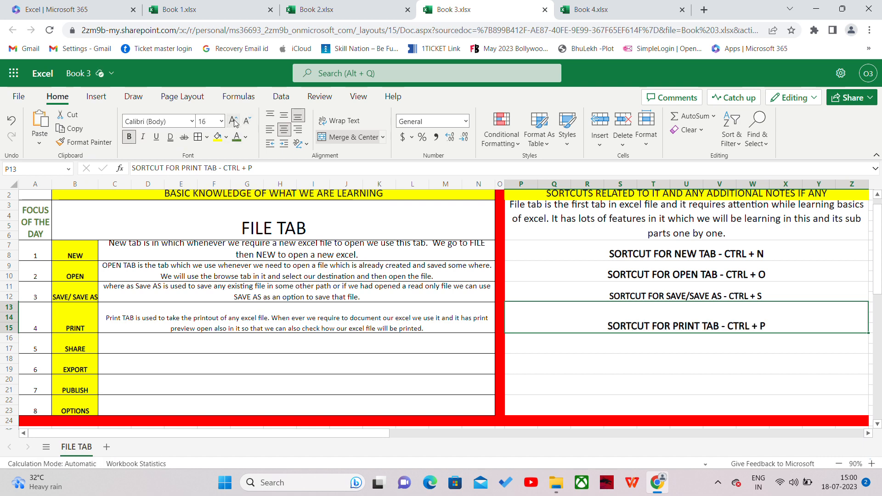
Start the SHARE description in merged cell C16 with "SHARE TAB is used to share the tab to other person with different modes.".
click(196, 346)
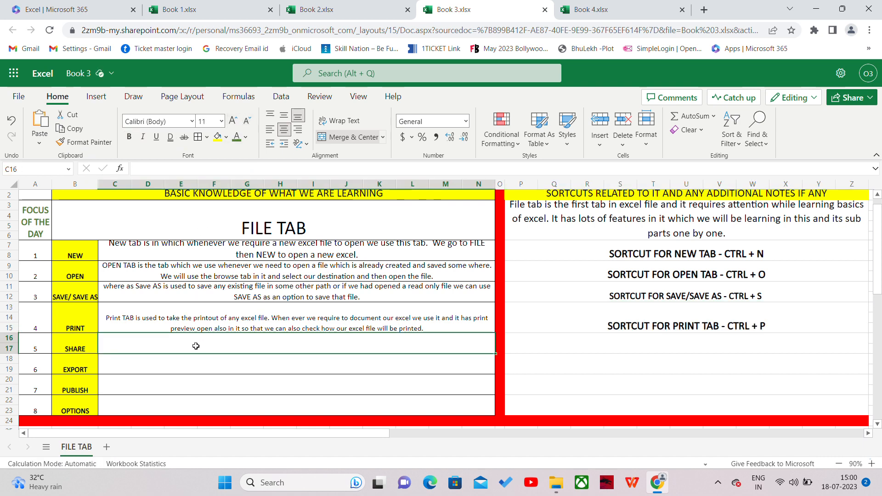
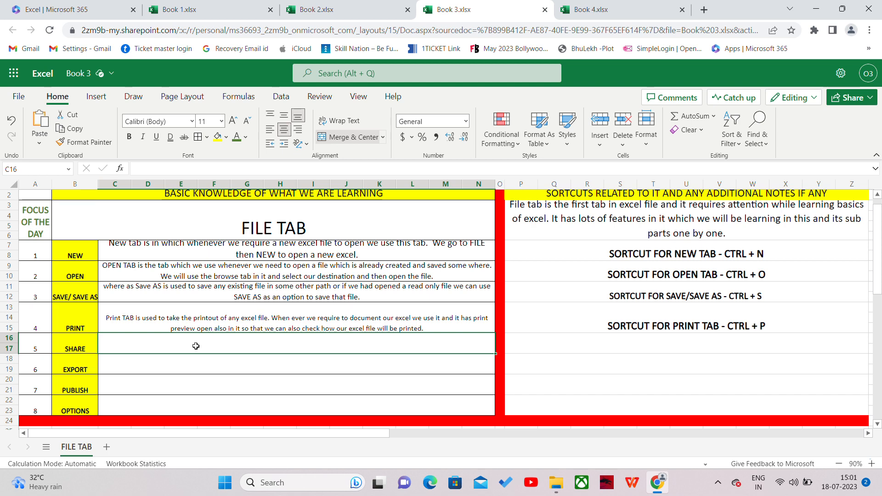
text(SHARE)
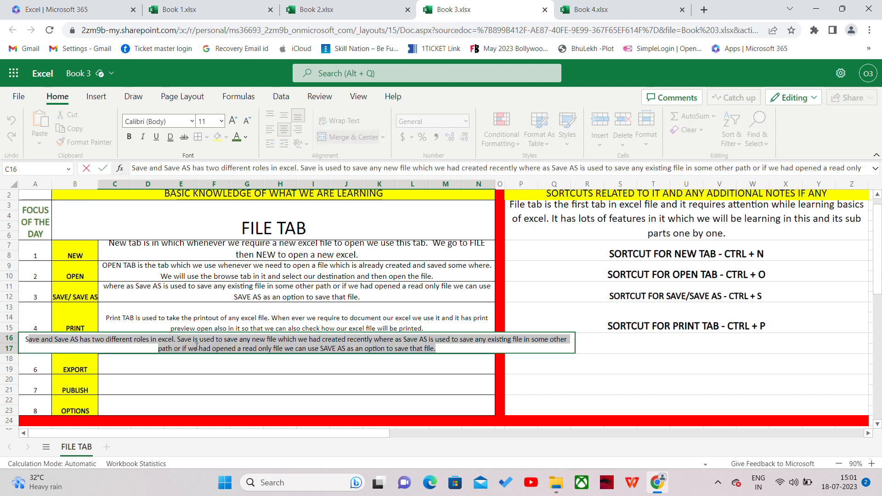
text( TA)
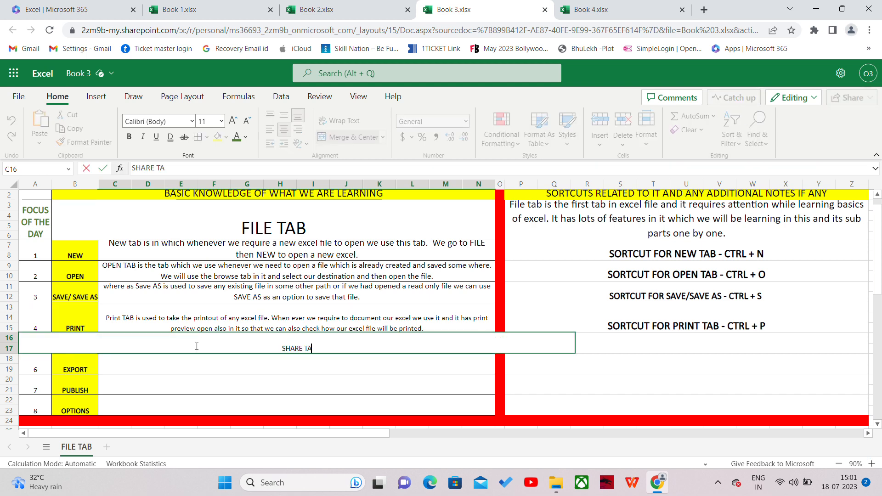
text(B is used to share the tab to)
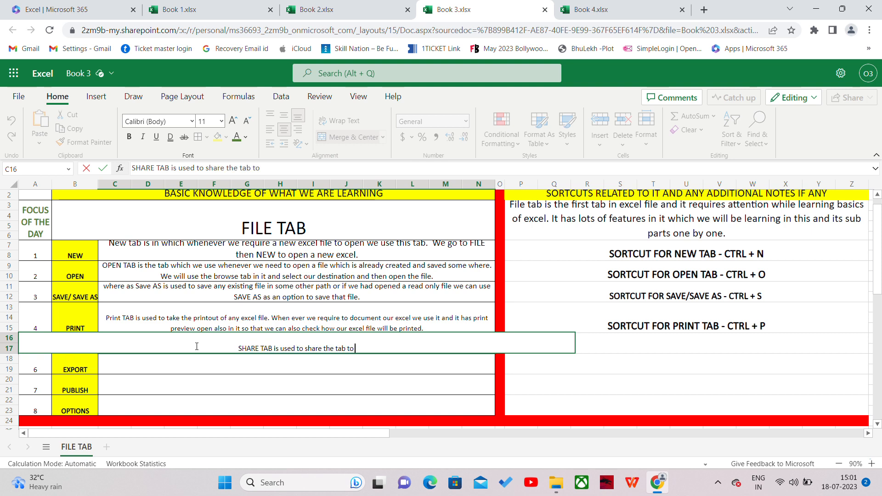
text( other person wh)
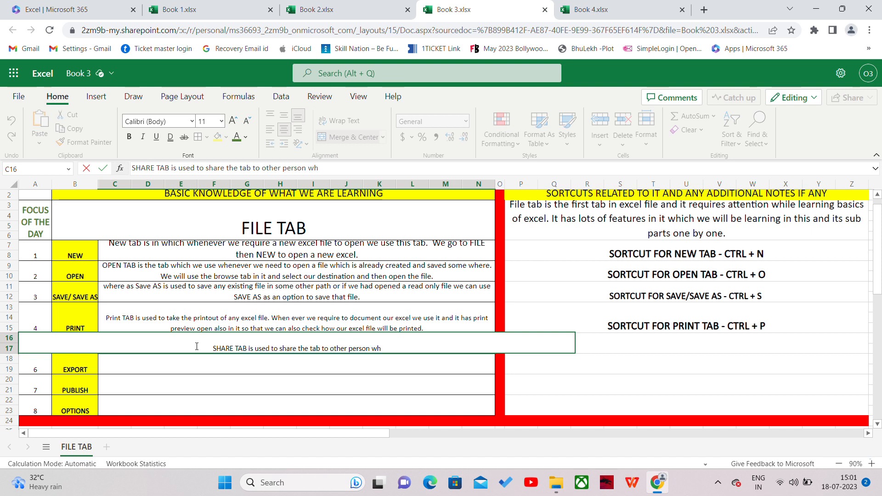
key(BackSpace)
text(ith diffe)
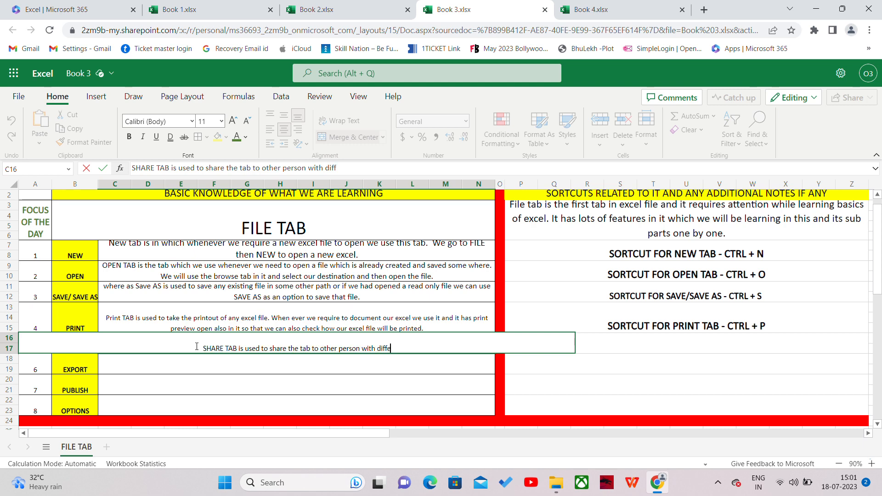
text(rent modes. )
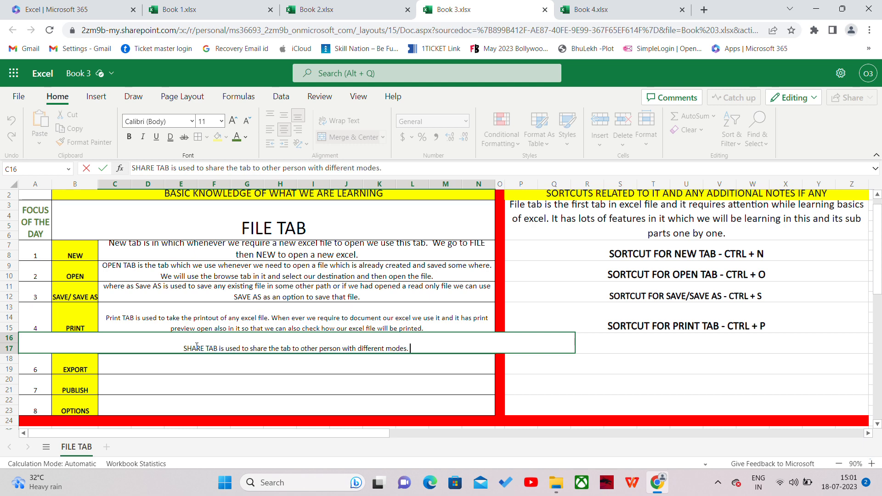
Continue the SHARE description in C16 with "We can share our file to other person".
text(We can sh)
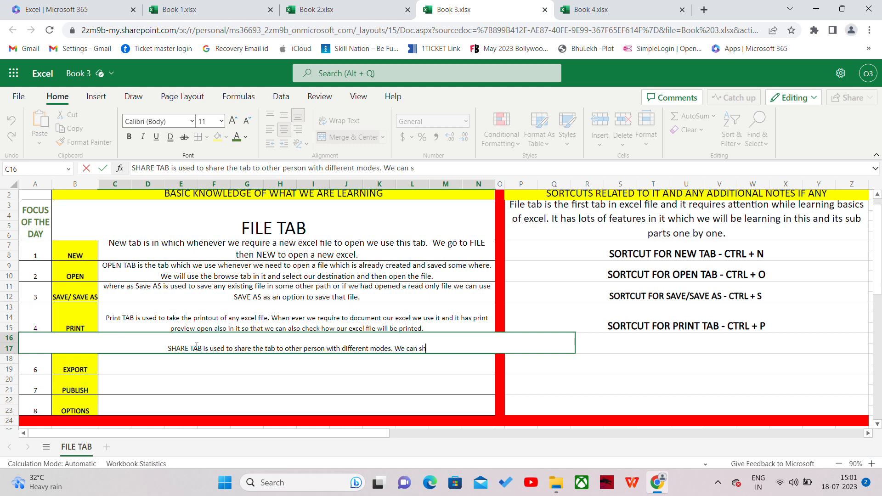
text(are our s)
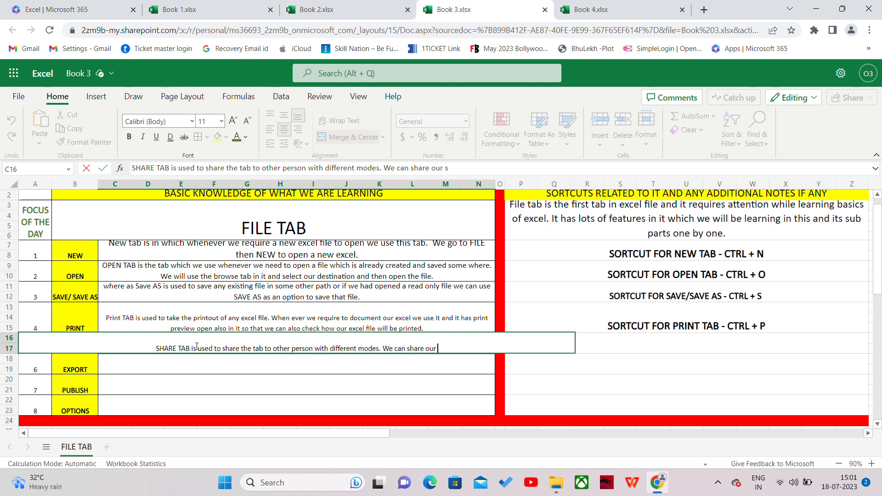
key(BackSpace)
text(file to)
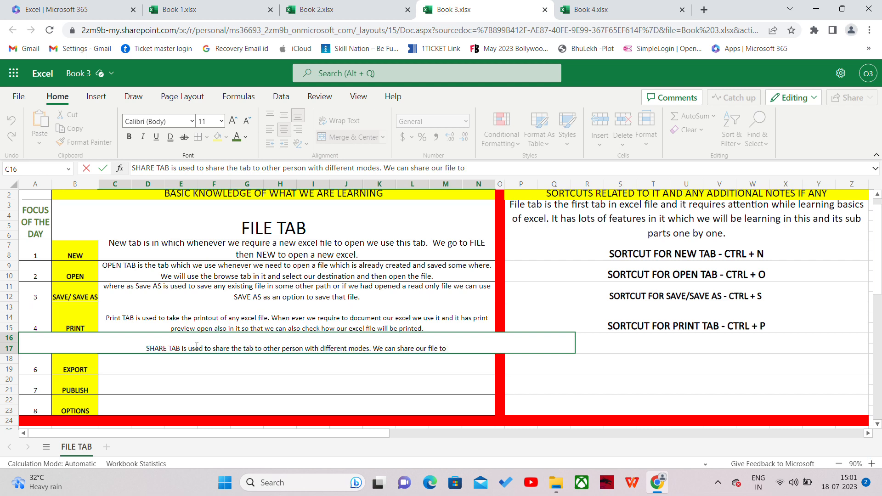
text( other per)
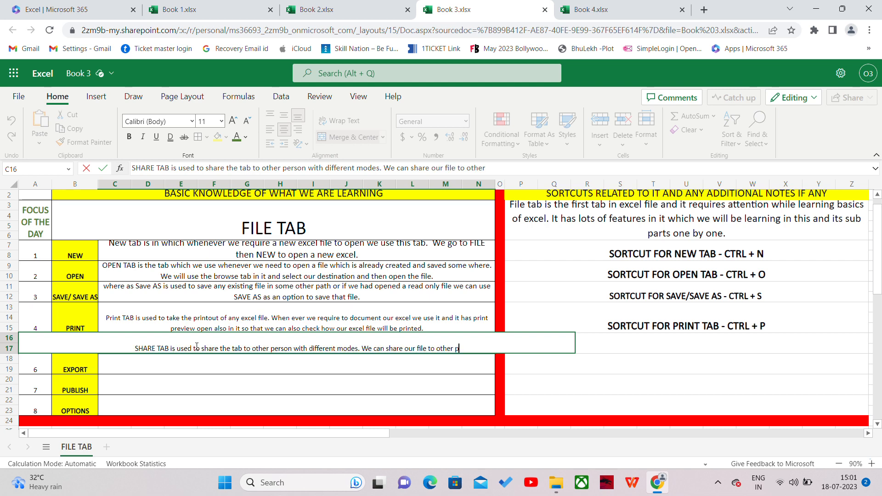
text(son)
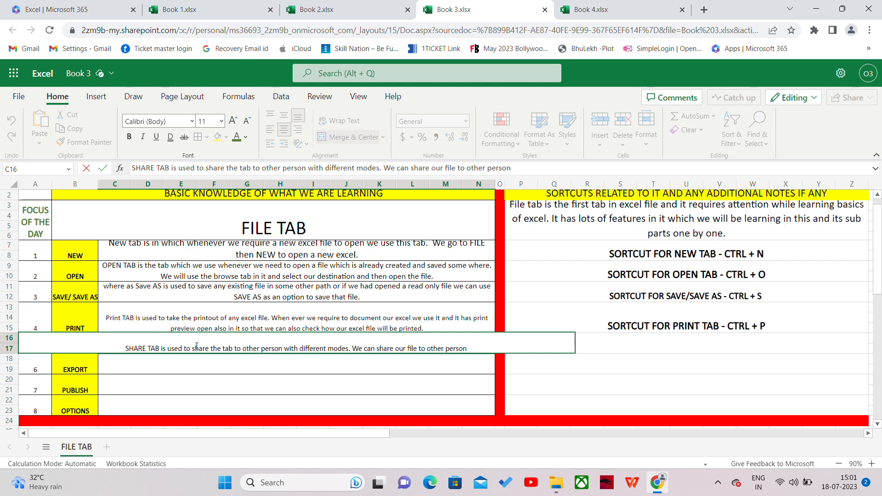
Complete the second sentence of the SHARE description in C16 with "either as an excel attachment or as a PDF file.".
text(eith)
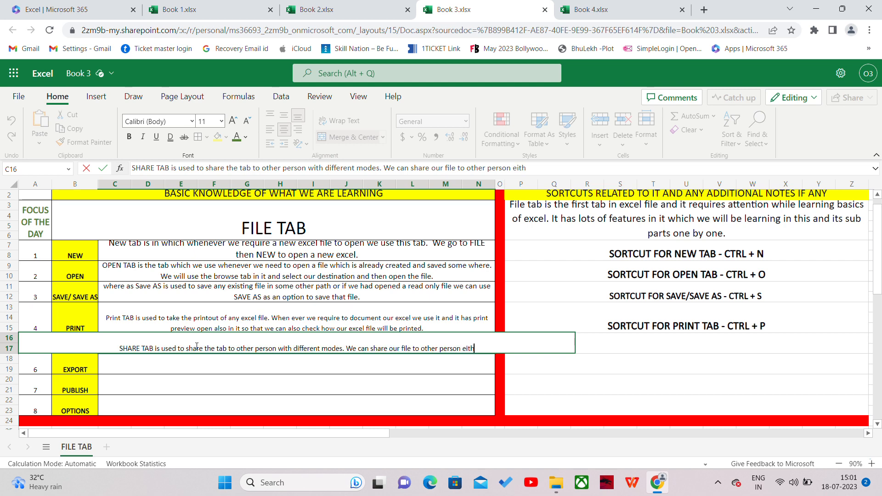
text(er in)
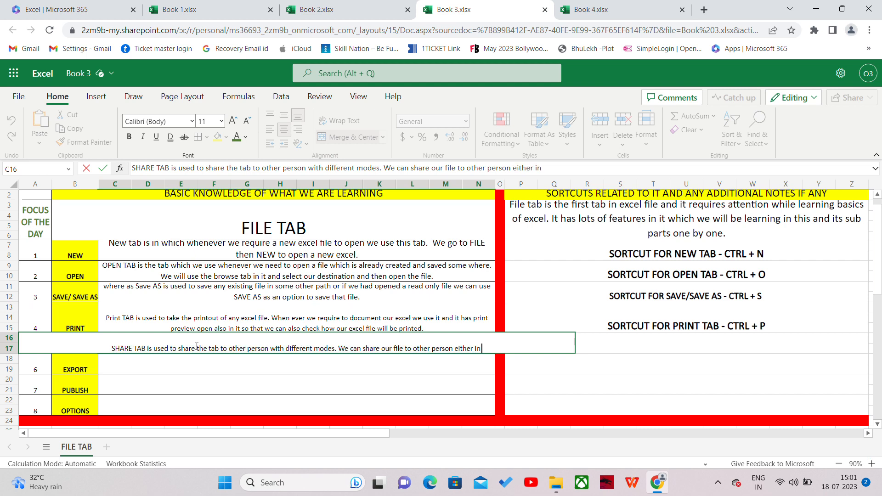
key(BackSpace)
key(BackSpace)
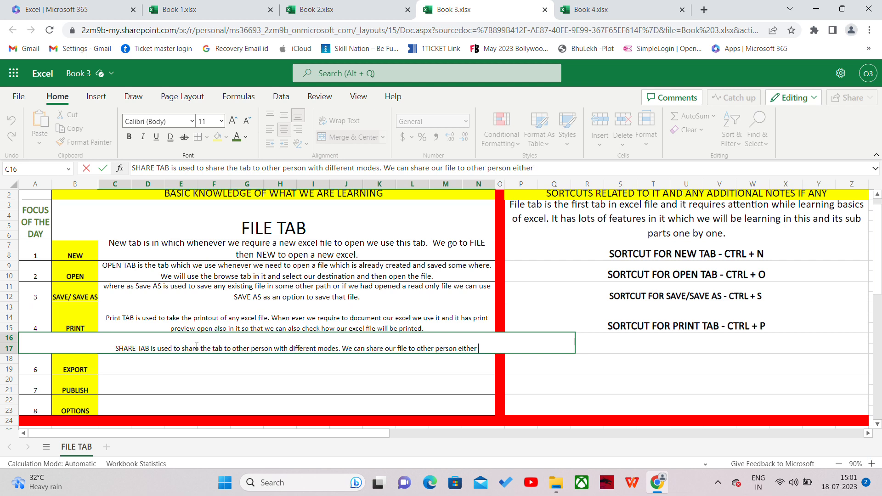
text(s)
key(BackSpace)
text(as any)
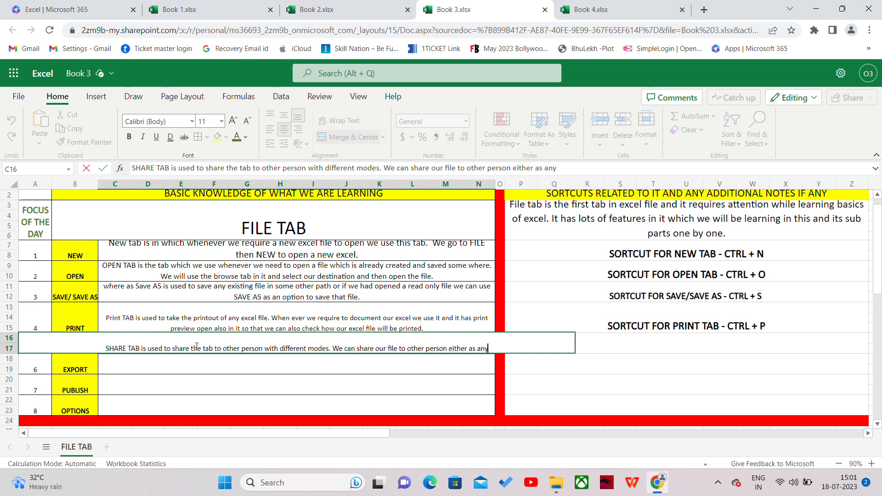
key(BackSpace)
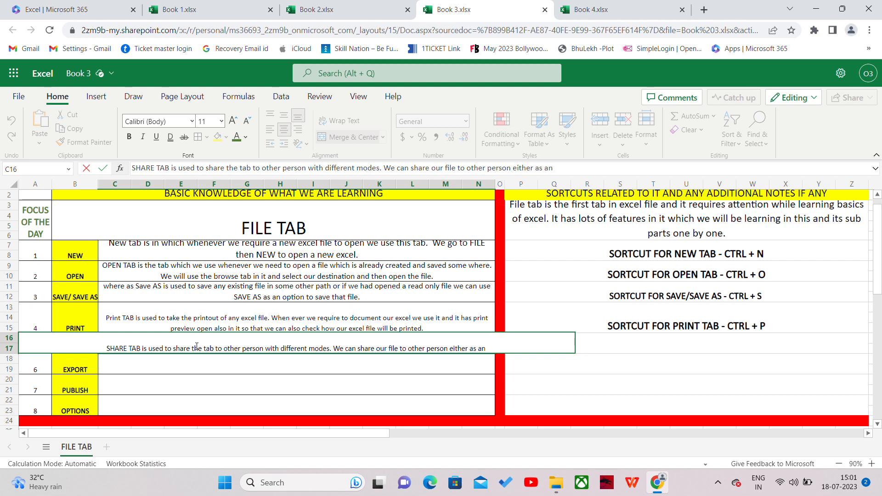
text(excel)
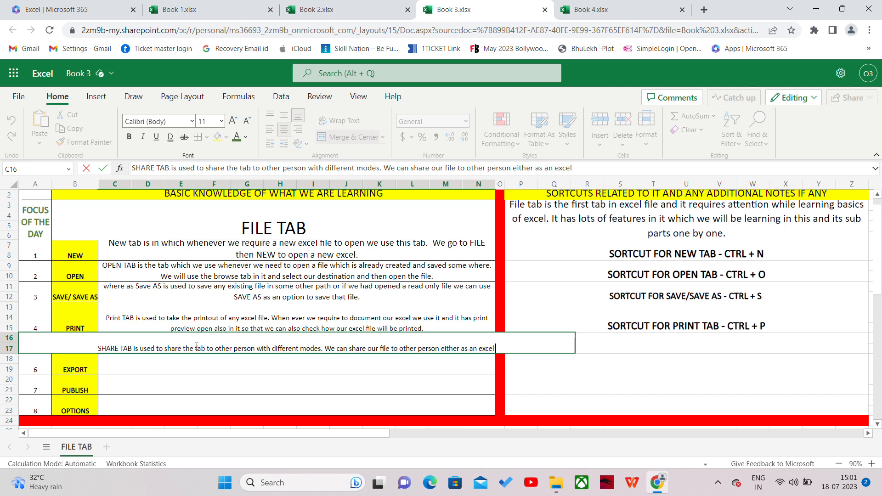
text( attach)
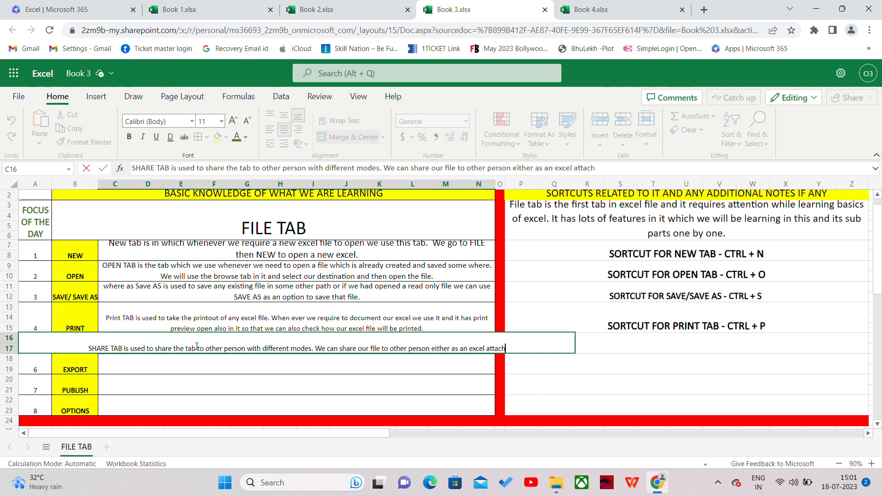
text(ment or a)
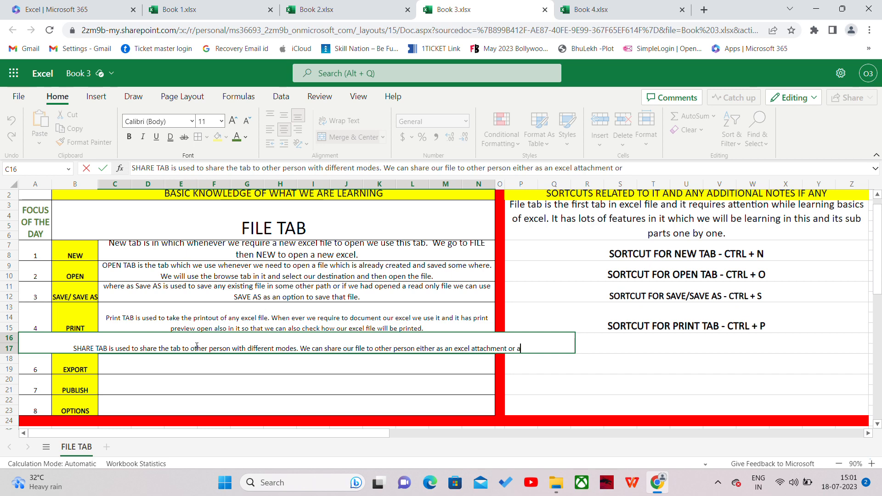
text(s a p)
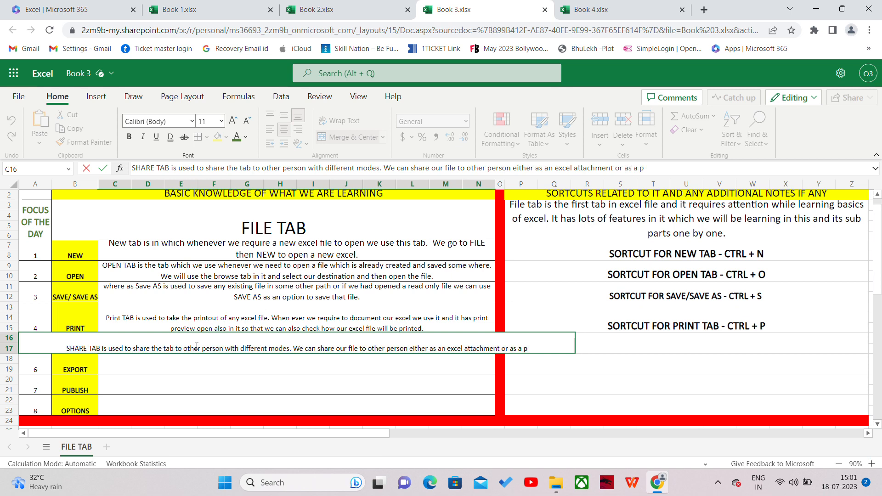
key(BackSpace)
text(PDF F)
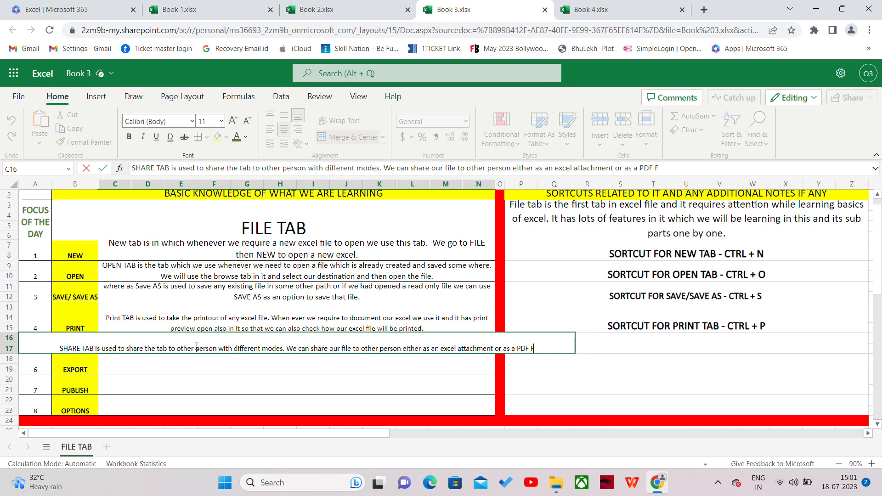
key(BackSpace)
text(file.)
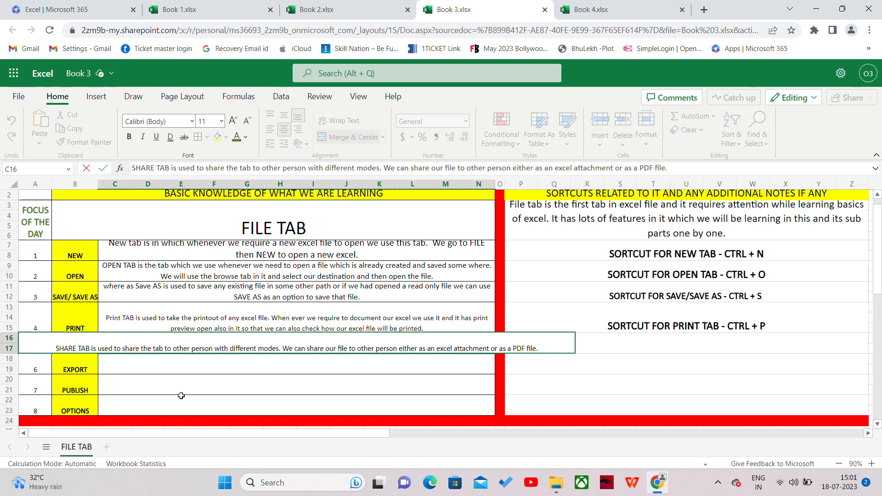
Wrap the text of the SHARE description within merged cell C16.
click(181, 394)
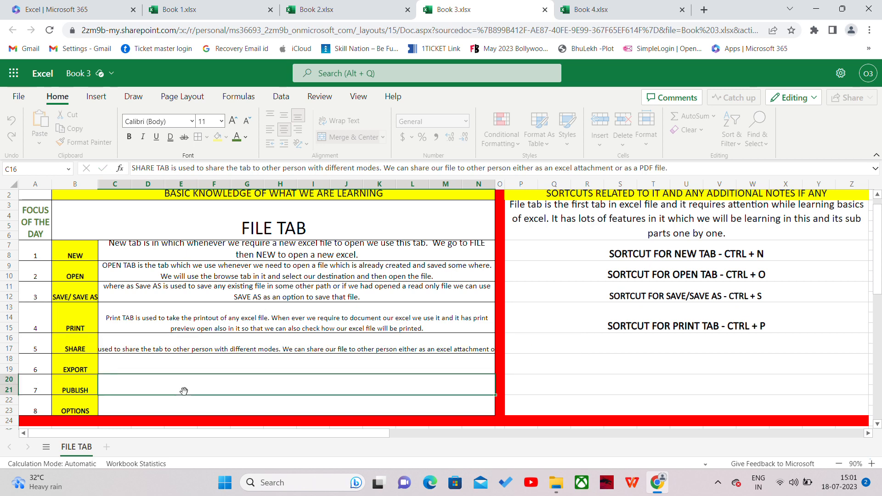
click(224, 338)
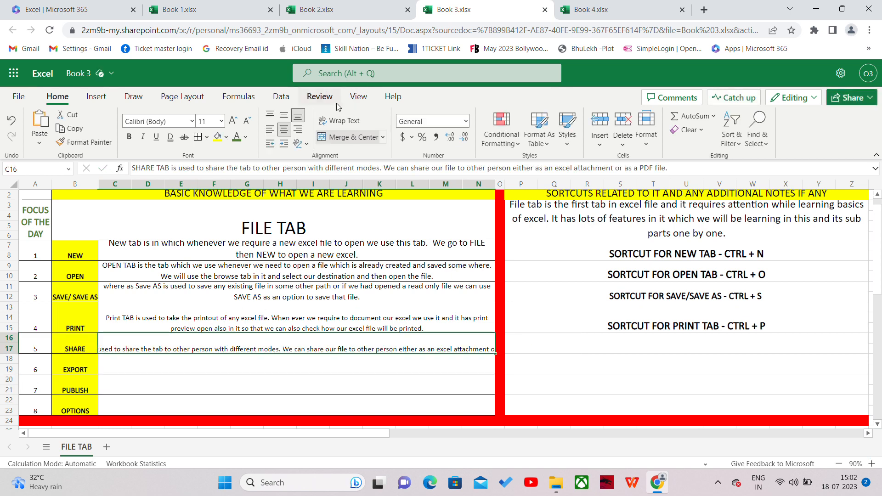
click(324, 122)
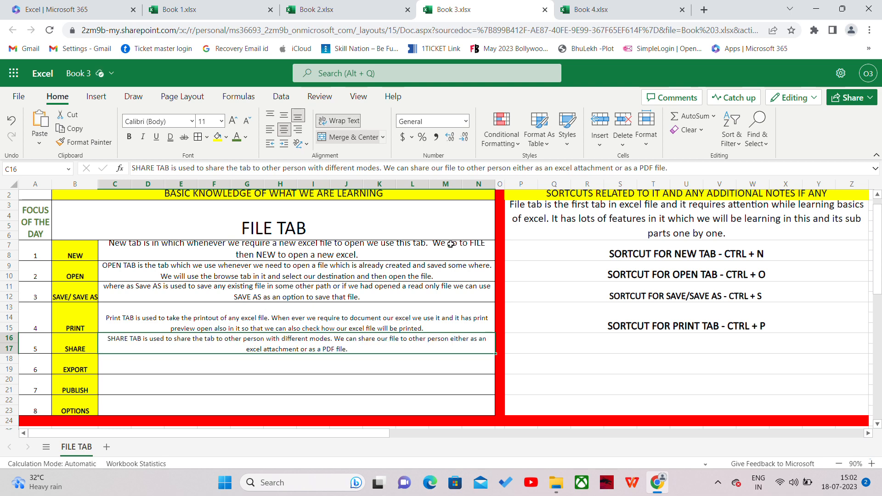
Start the SHARE note in merged cell P16 with "So always remember that before sharing any file try to save it".
click(588, 338)
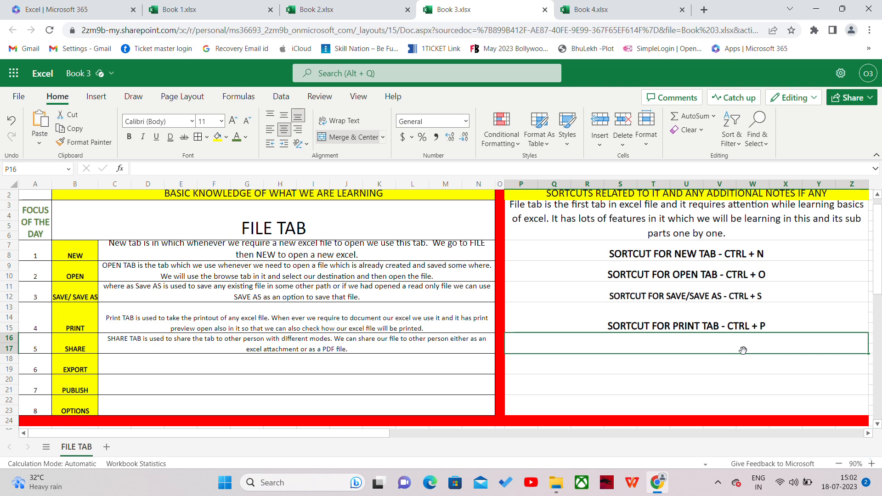
text(so)
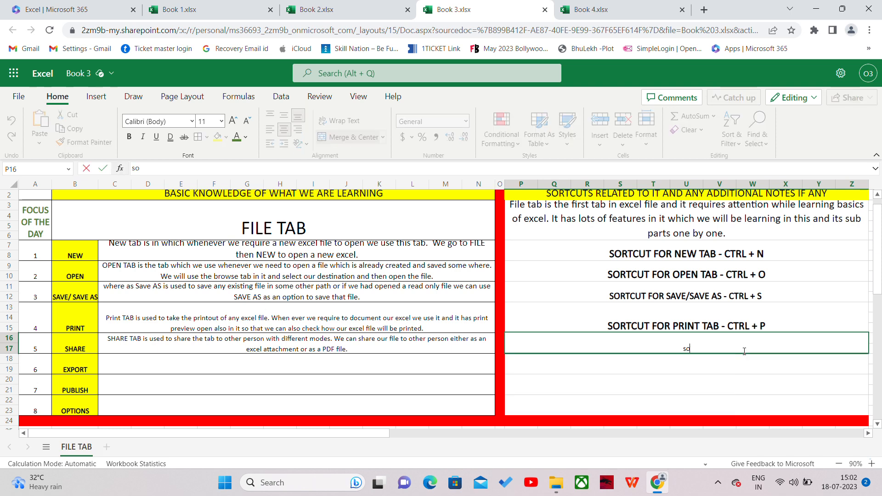
text( a)
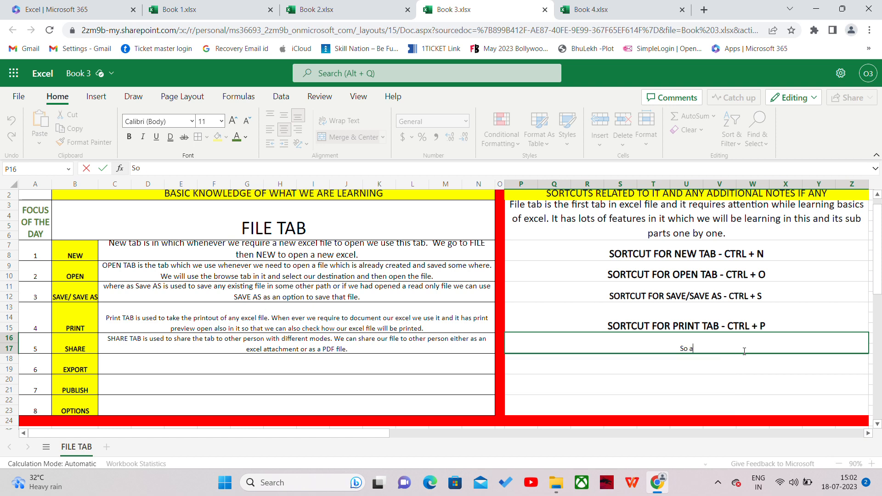
text(lways remember that )
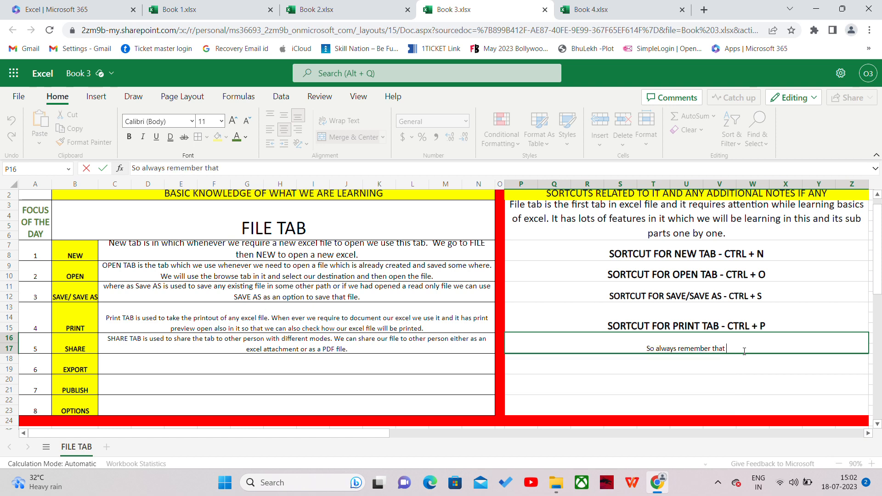
text(before s)
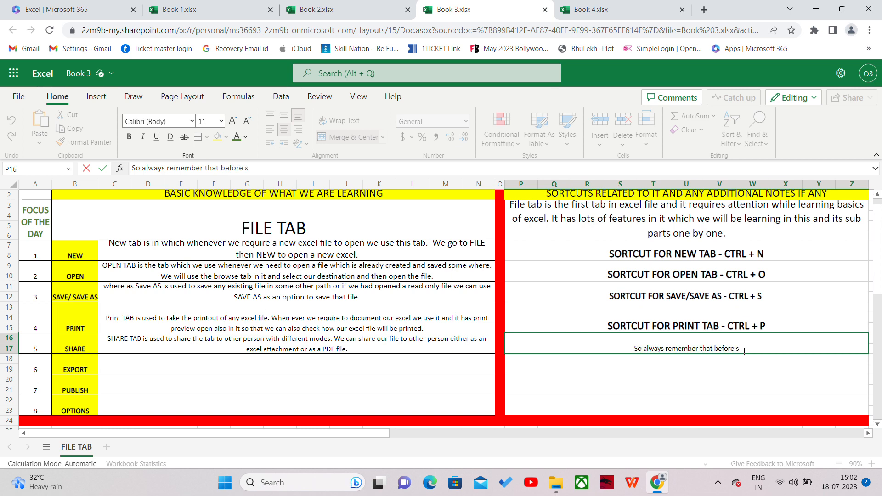
text(haring a)
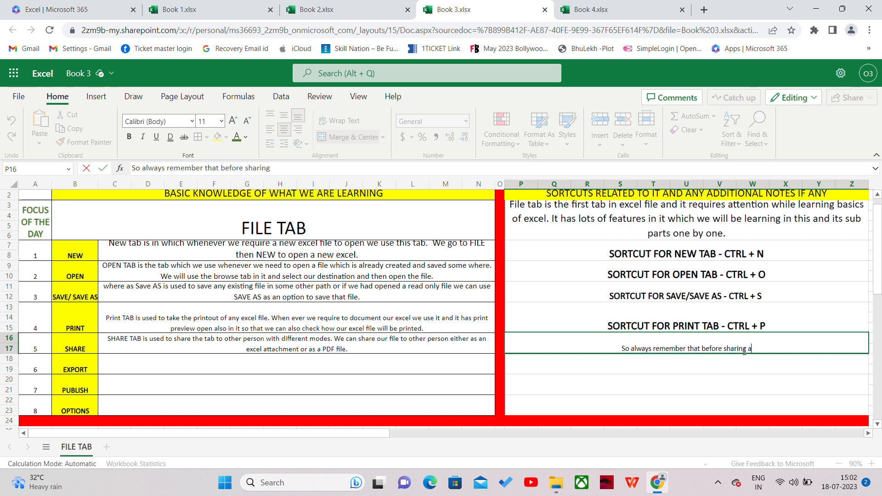
text(ny file)
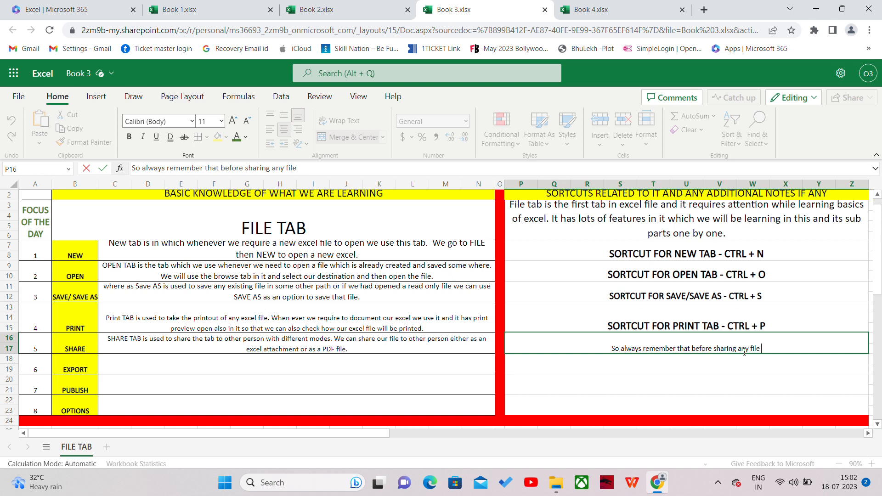
text(try)
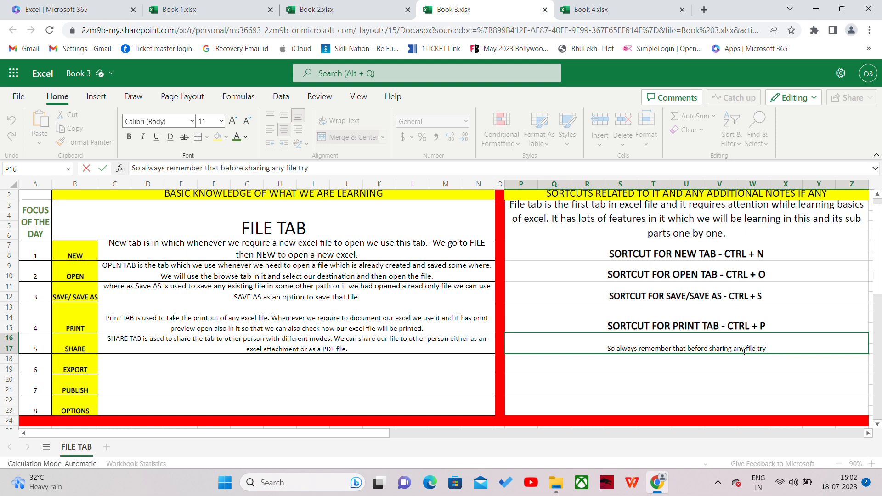
text( to save it )
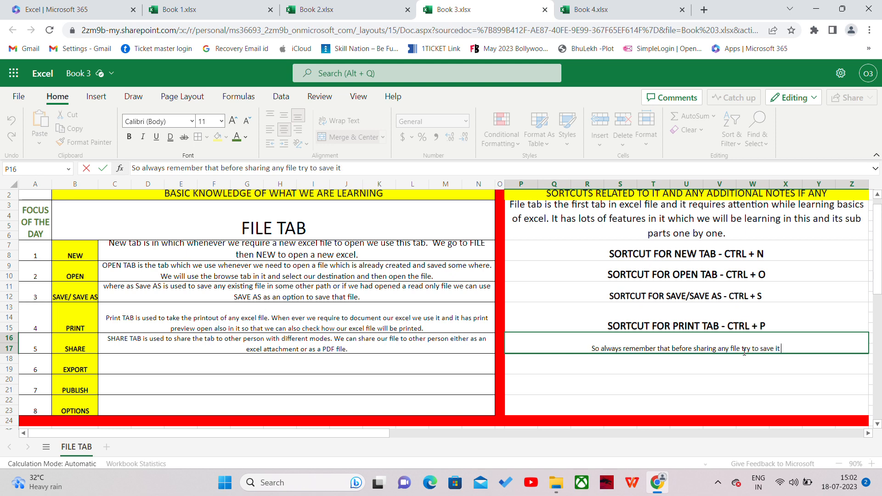
Complete the SHARE note in P16 with "first using Save Sortcut and share the updated file only.".
text(first using )
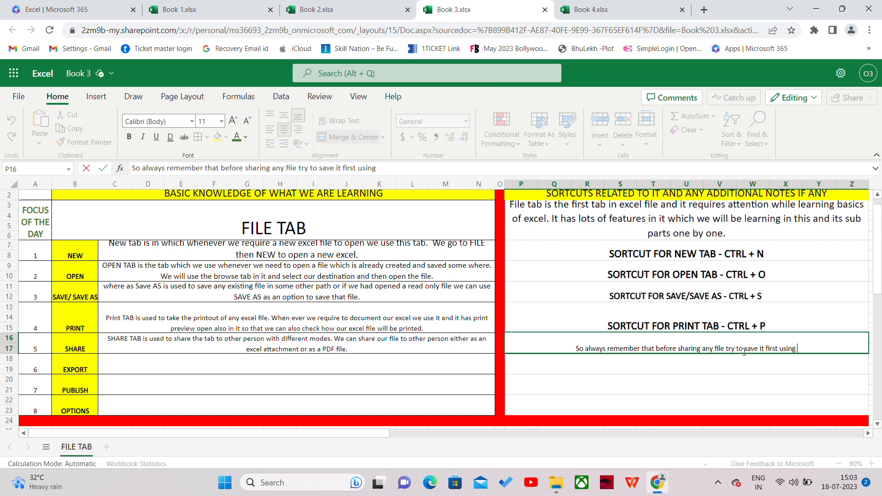
text(S)
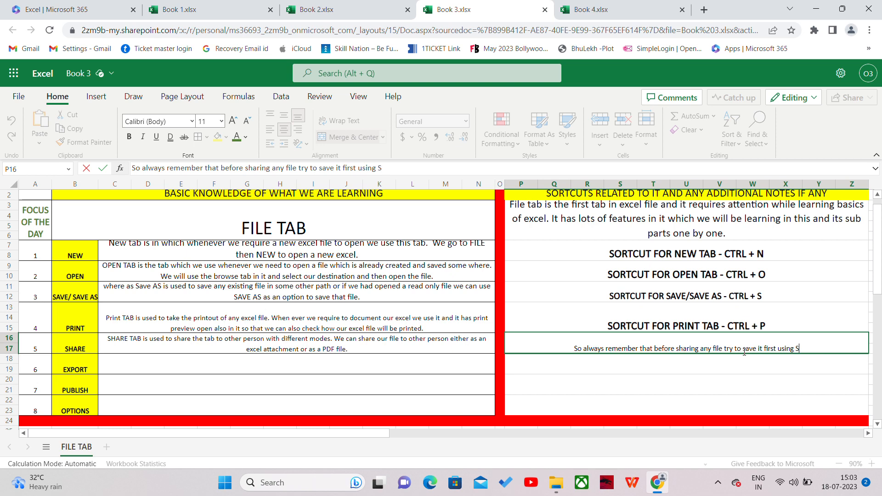
text(ave )
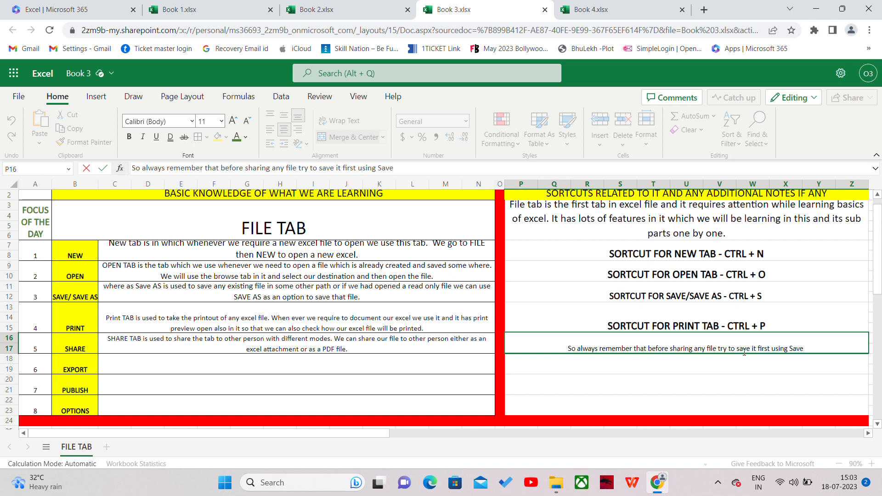
text(Sortcut)
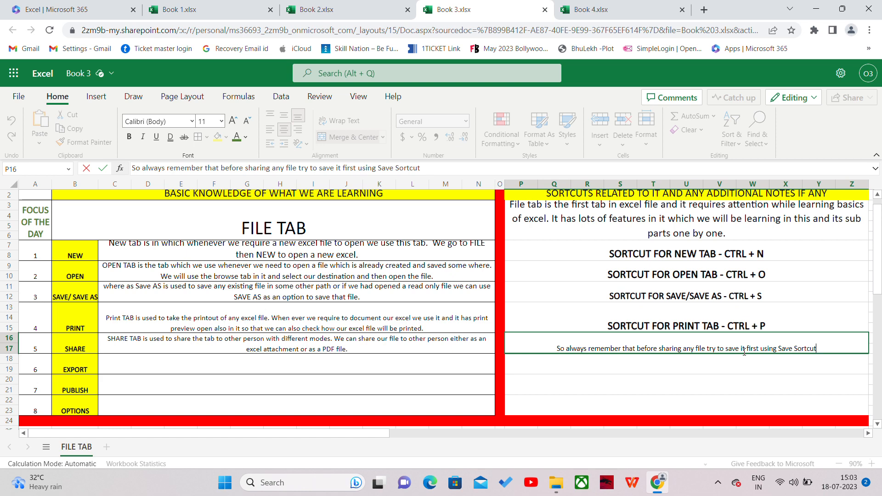
text(a)
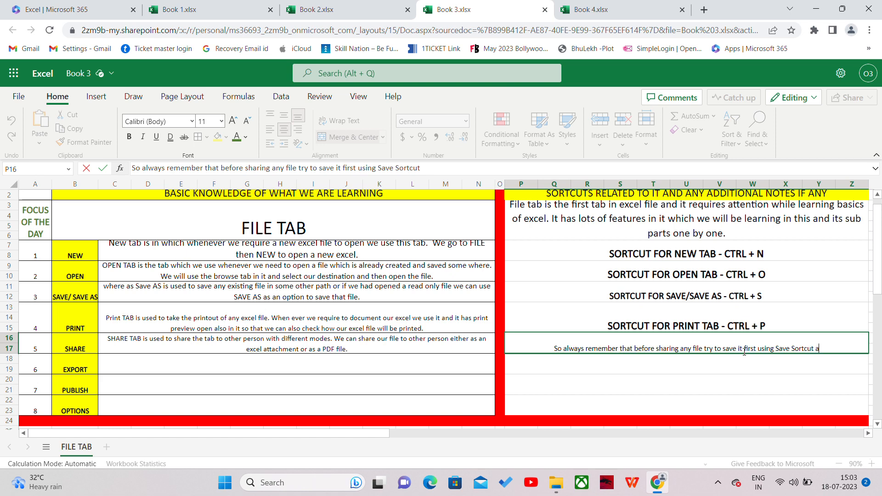
text(nd share )
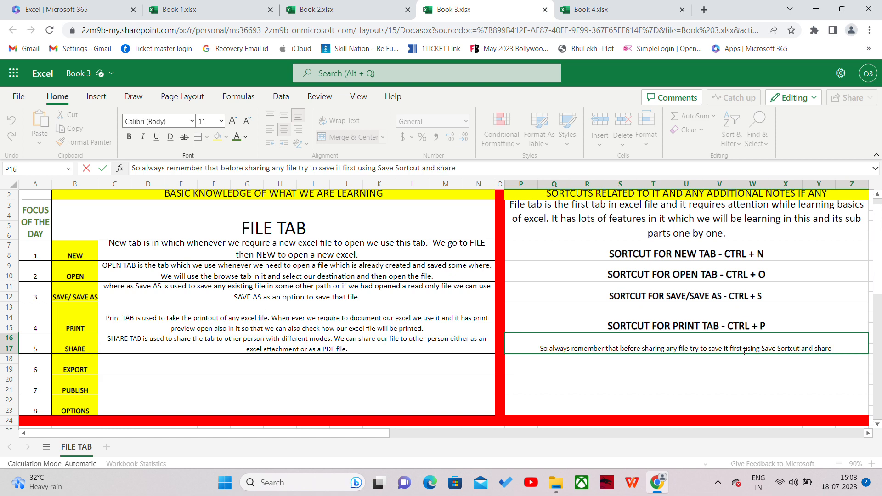
text(the updated)
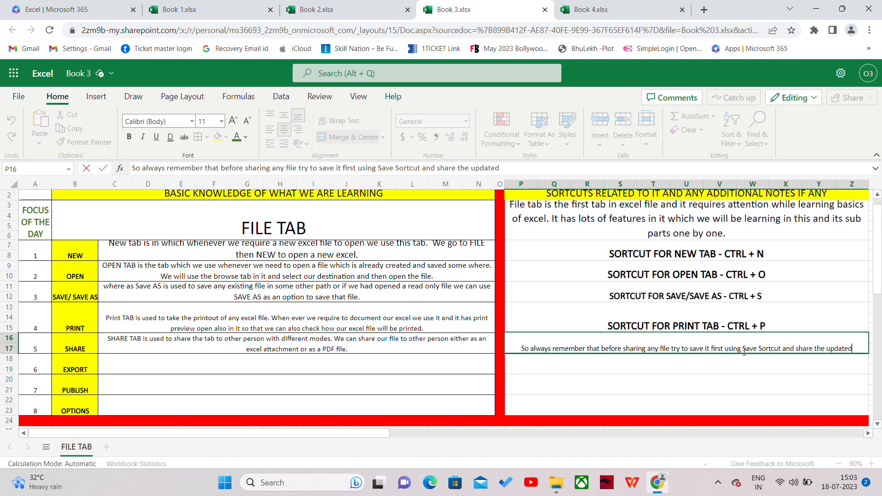
text( file only.)
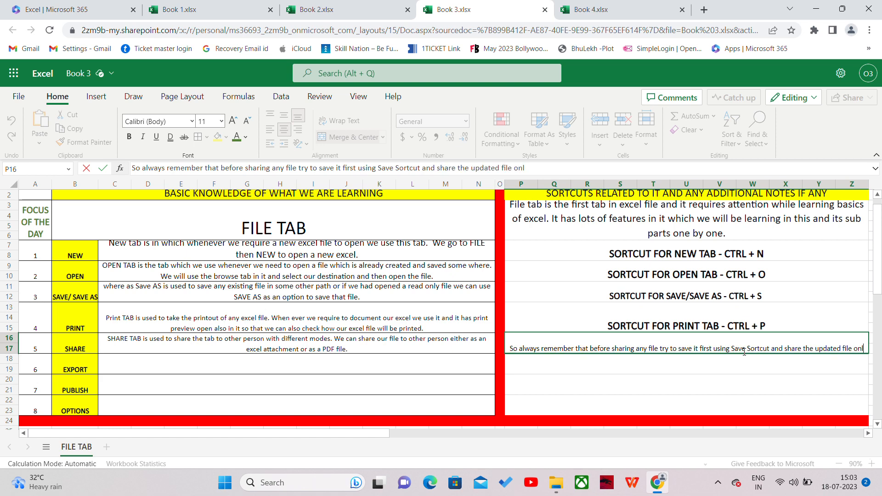
click(609, 363)
Start the EXPORT description in merged cell C18 with "EXPORT TAB is used to export data either as a PDF or XPS Document.".
click(399, 365)
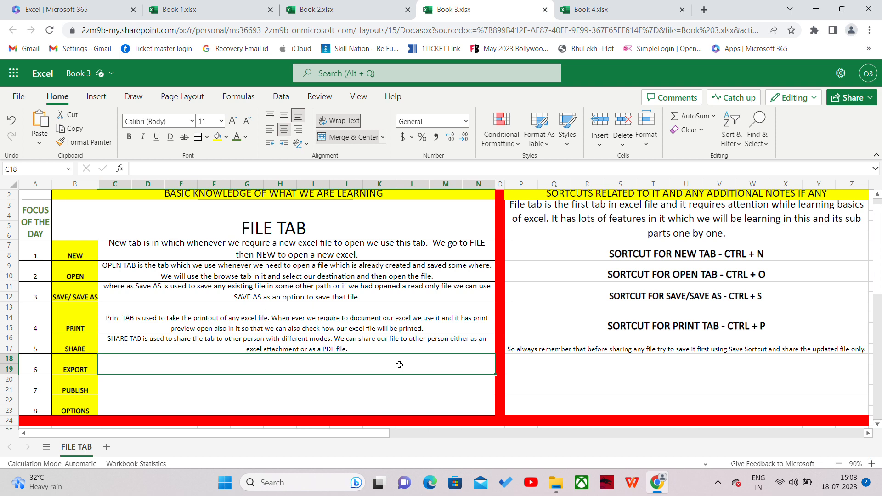
text(E)
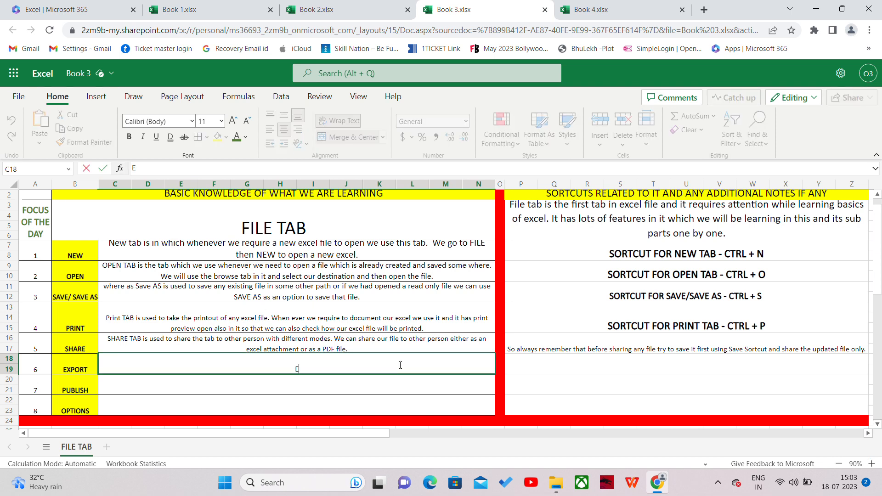
text(XPORT TAB is used to export )
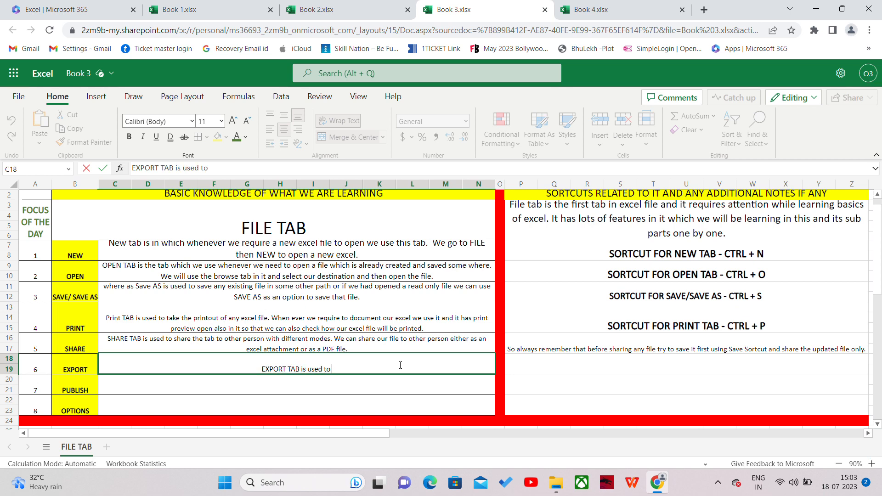
text(data)
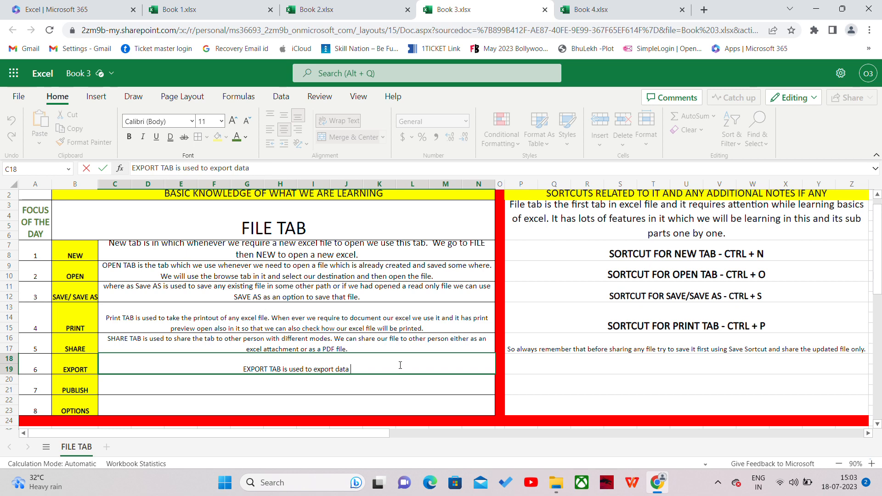
text(ei)
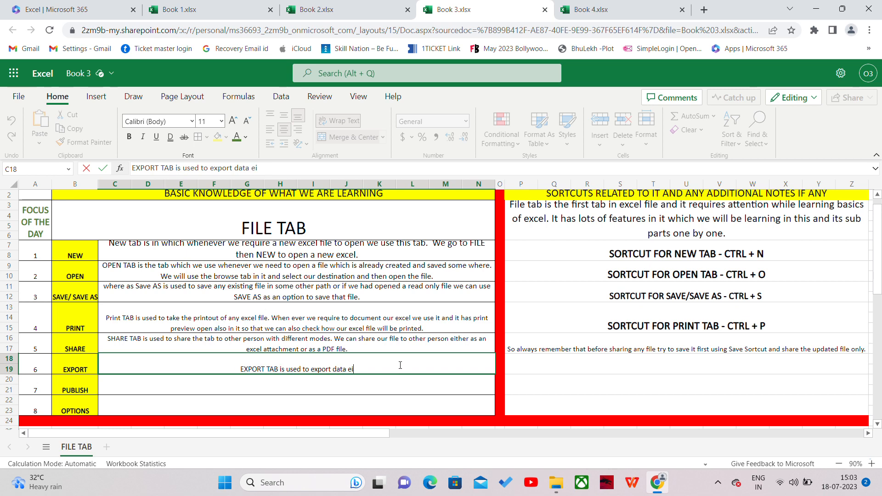
text(ther as )
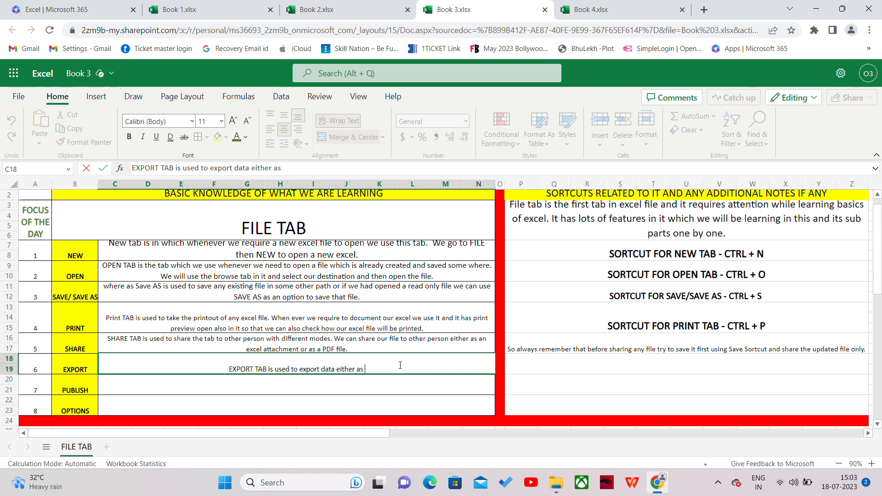
text(a PDF )
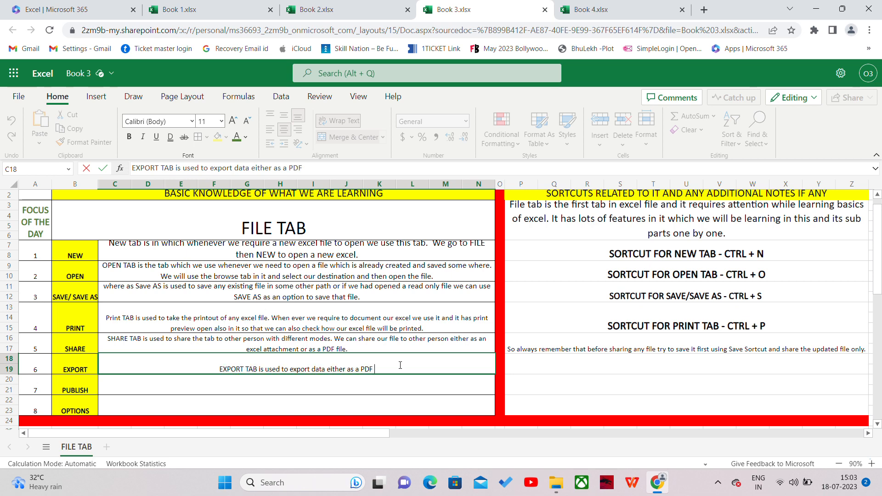
text(or XPA)
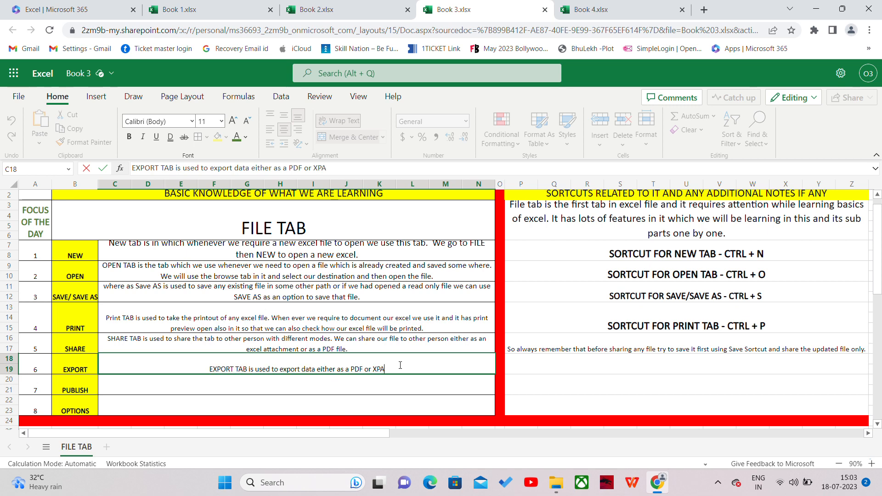
key(BackSpace)
text(S)
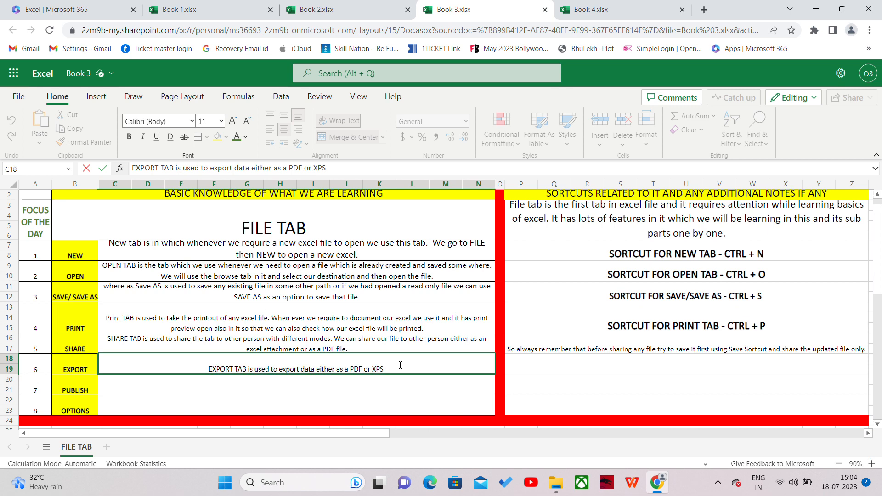
text( Document)
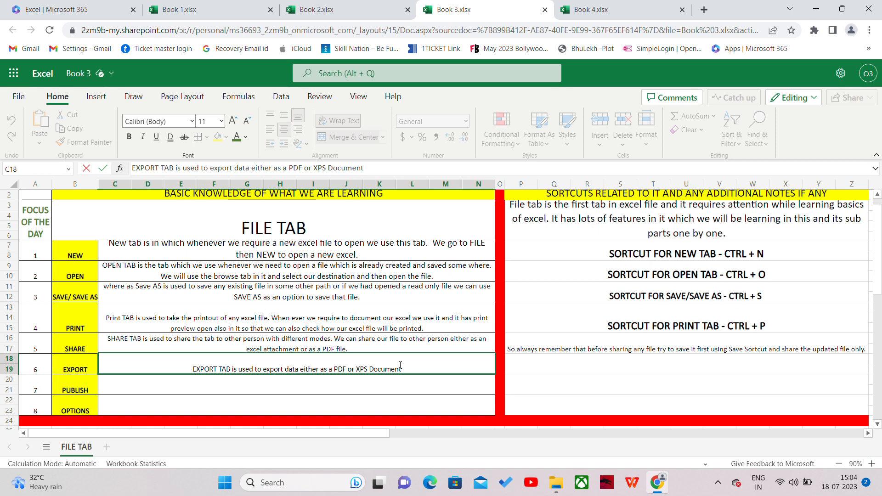
text(.)
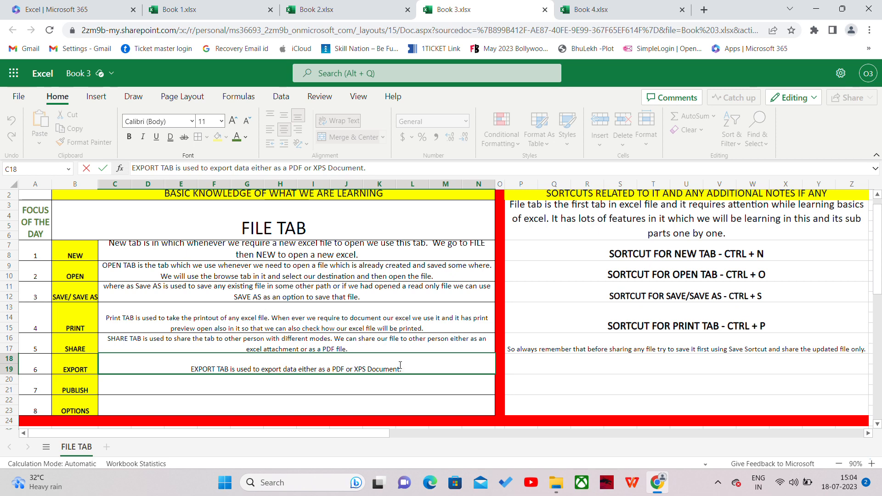
Complete the EXPORT description in C18 with "Content can't be changed only it is created as a PDF Document.".
text(C)
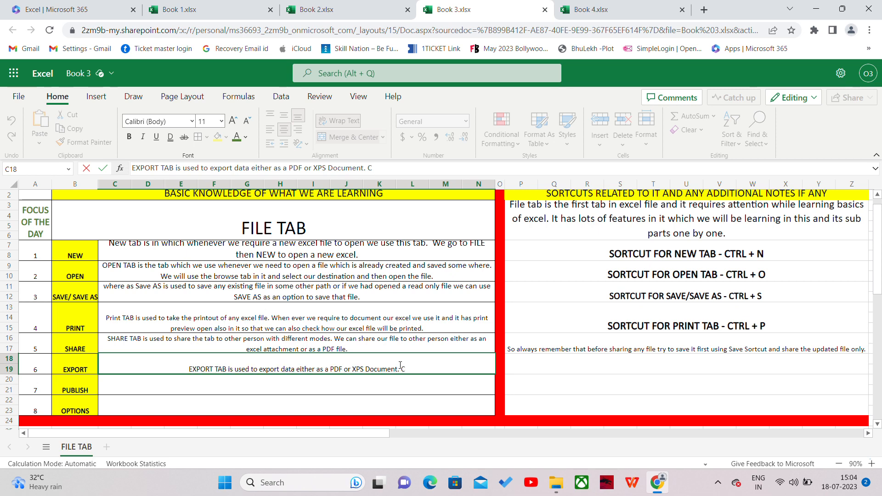
text(ontent a)
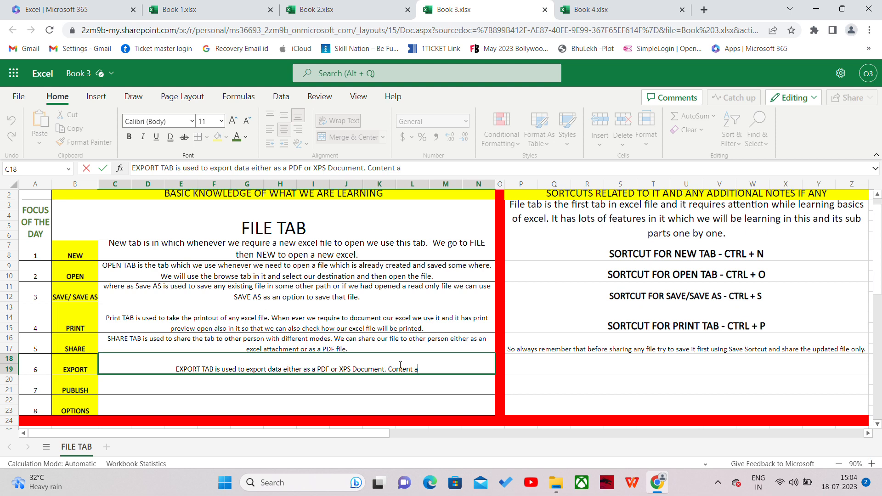
key(BackSpace)
text(can)
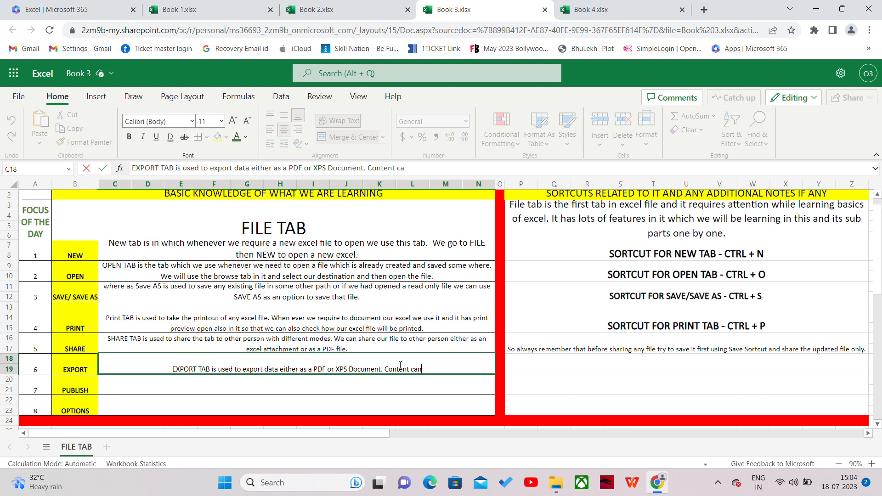
text('t be )
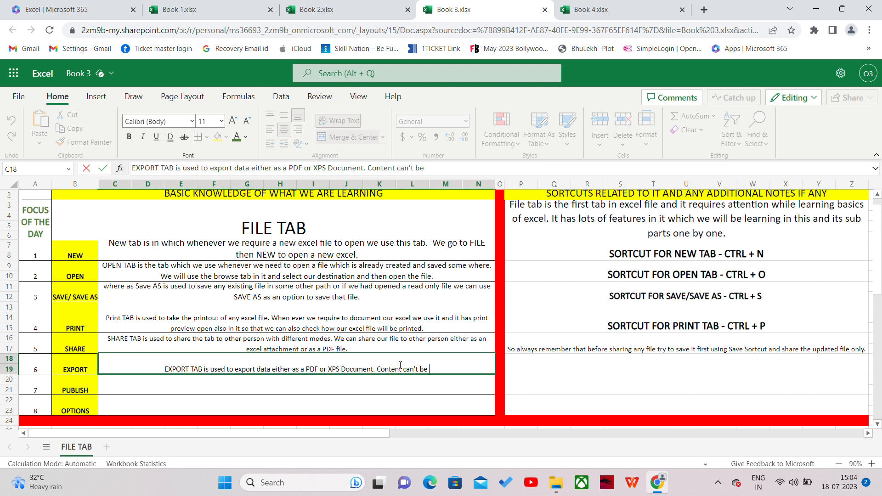
text(changed o)
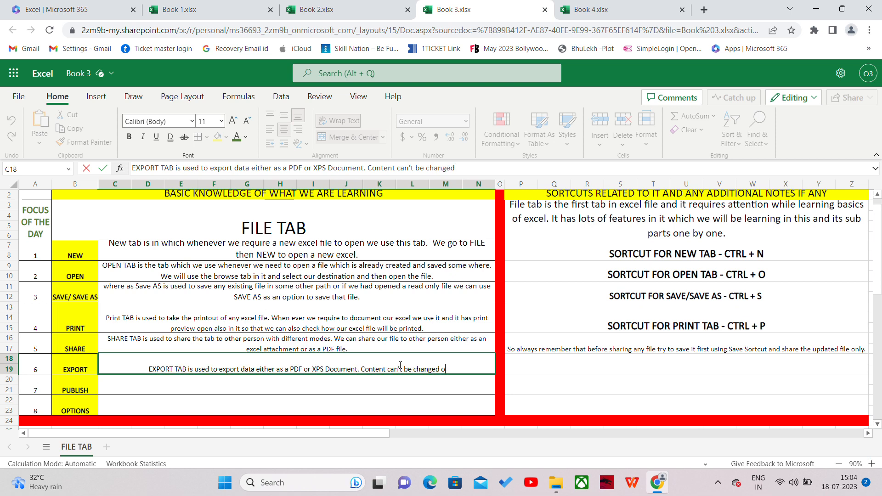
text(nly i)
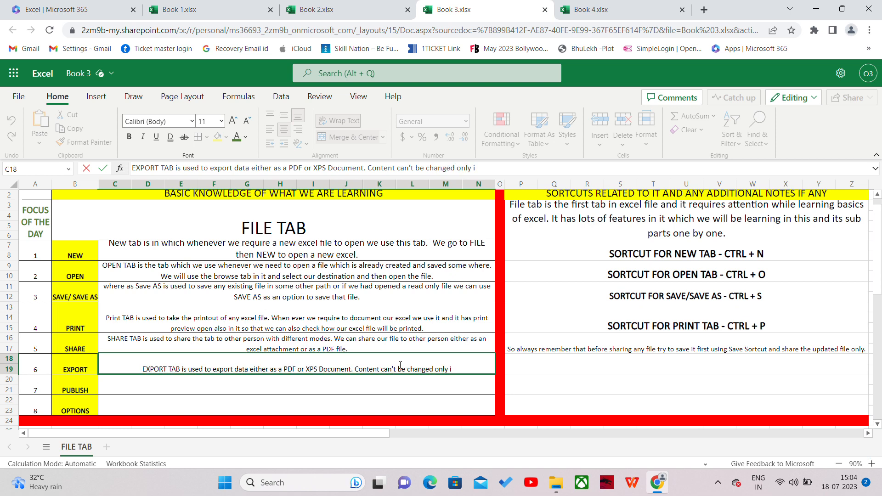
text(t)
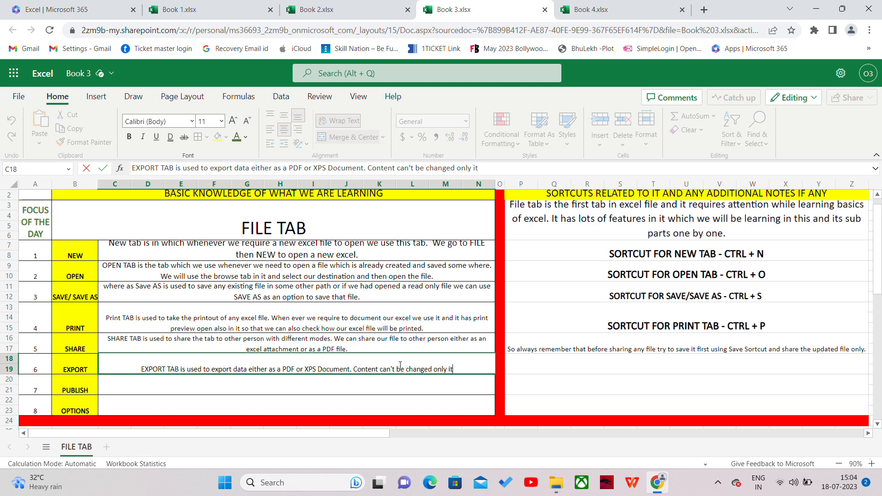
text( is created a)
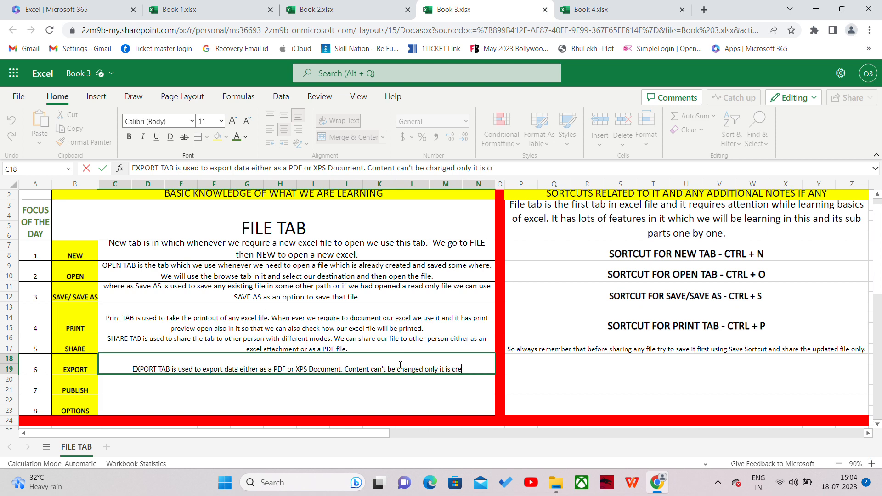
text(s a p)
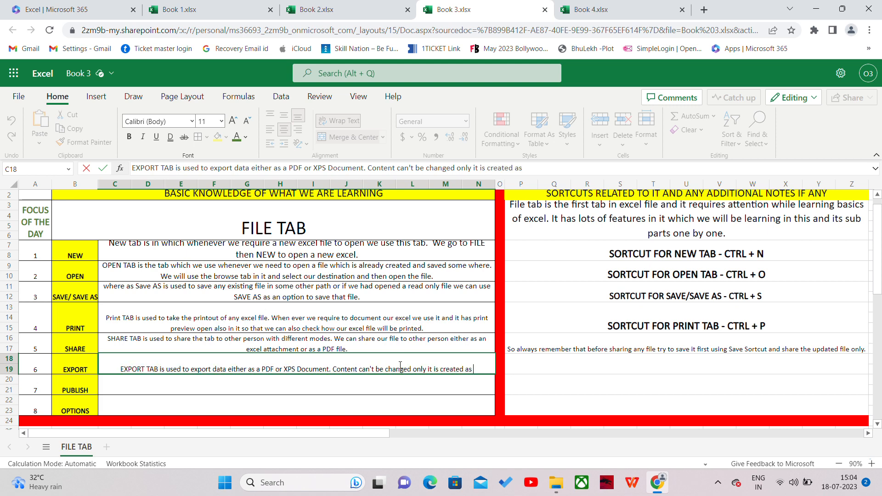
key(BackSpace)
text(PDF D)
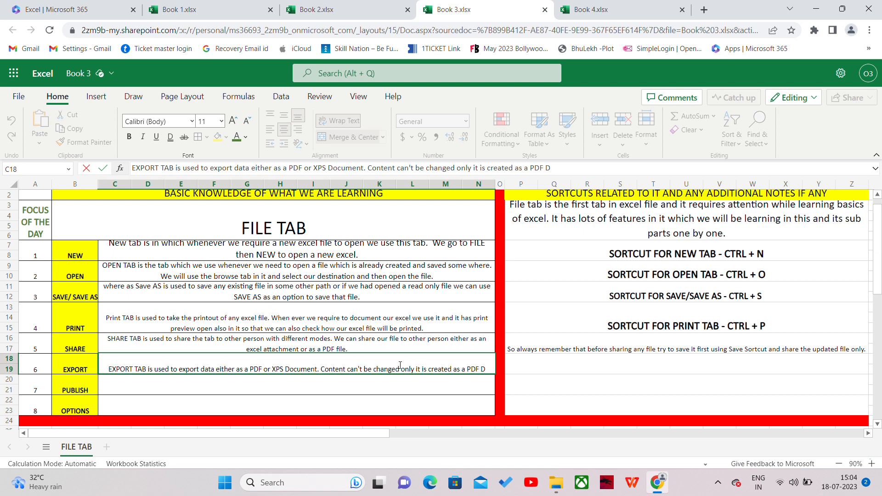
text(ocument.)
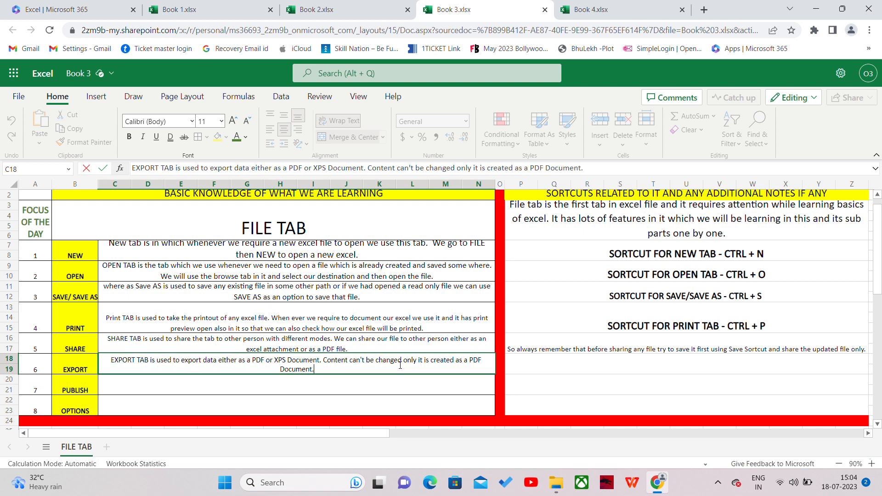
key(Return)
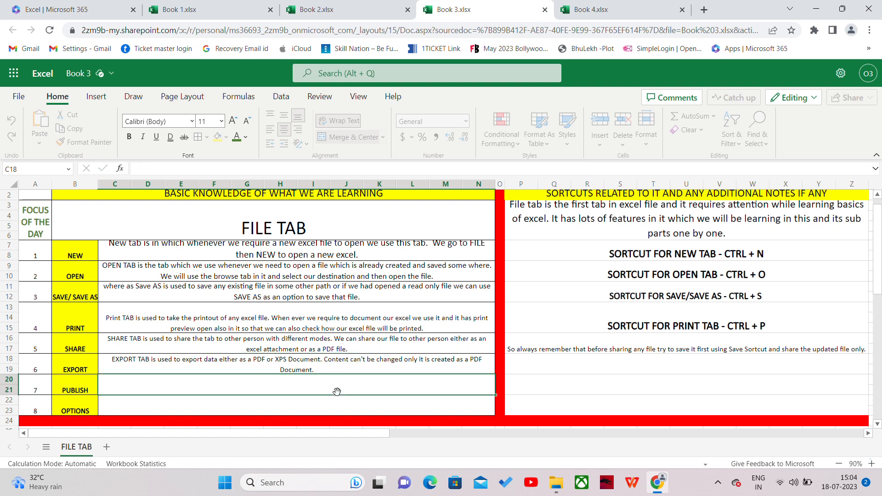
Start the EXPORT note in merged cell P18 with "It helps us in read and especially for the people with disabilities to read".
click(540, 359)
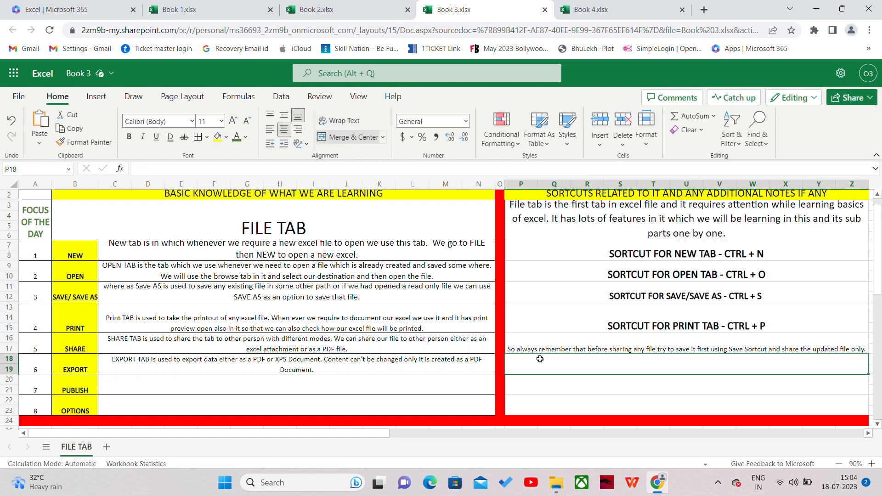
text(It help)
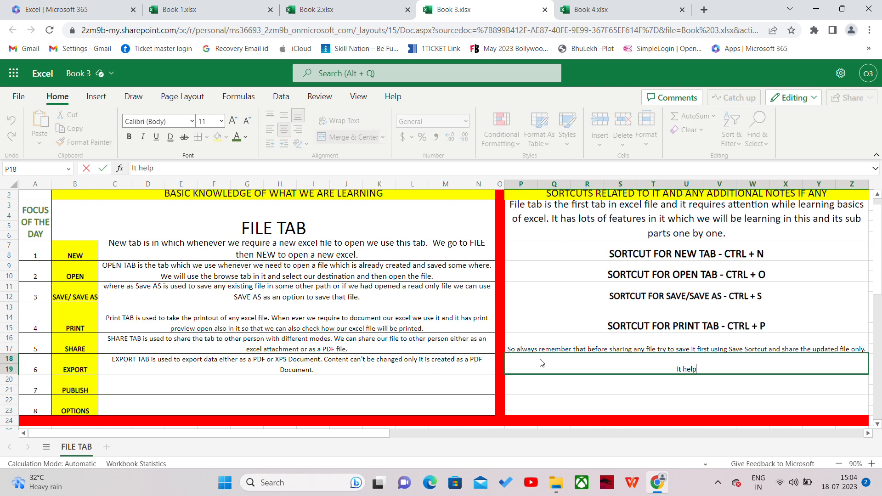
text(s us in)
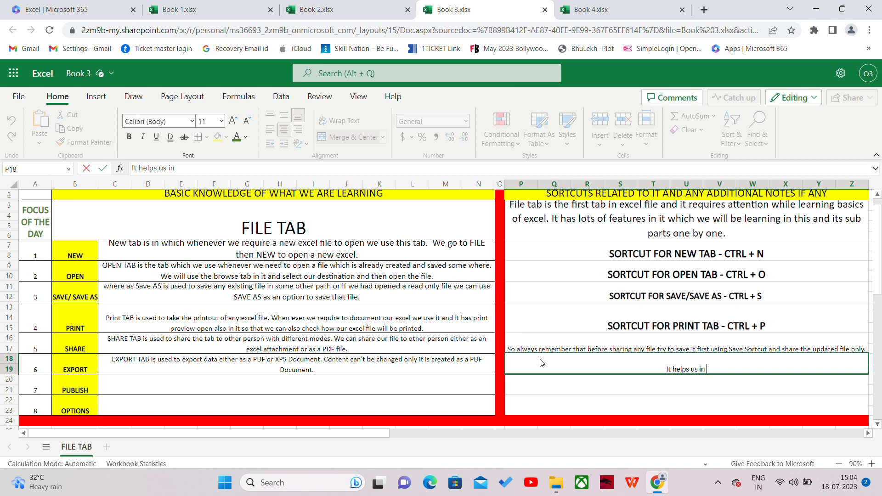
text(read and ese)
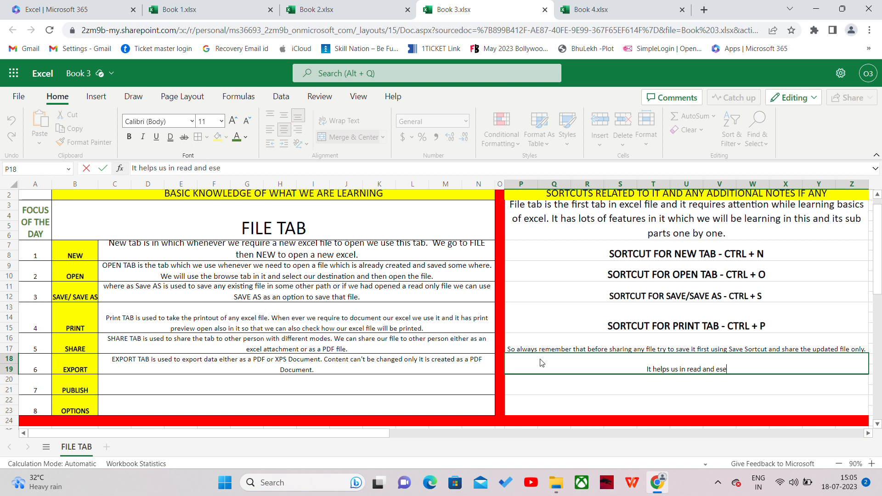
key(BackSpace)
text(peci)
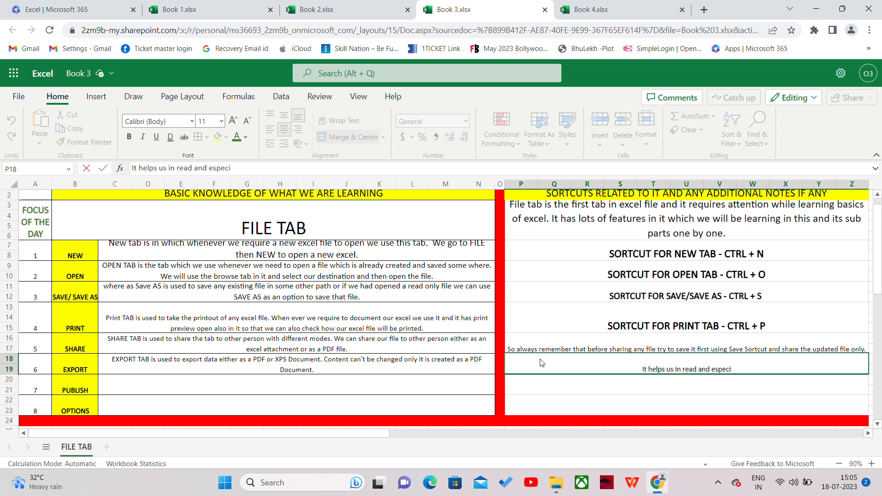
text(ally for )
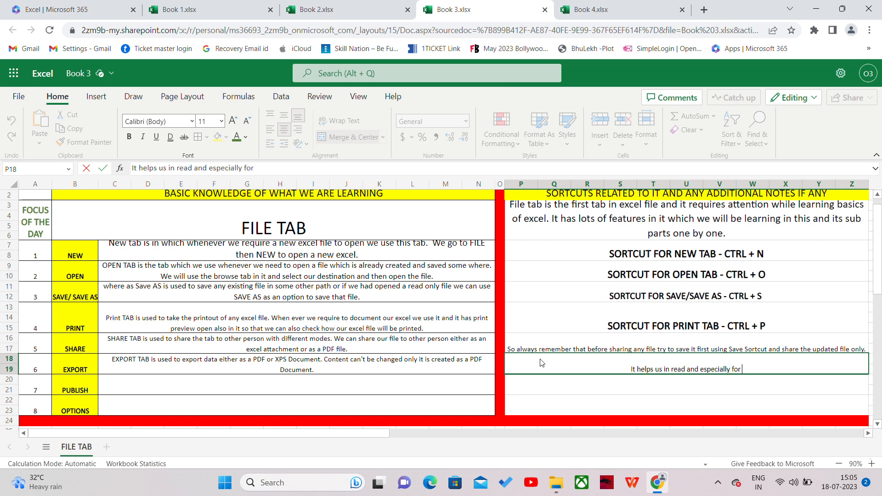
text(the people)
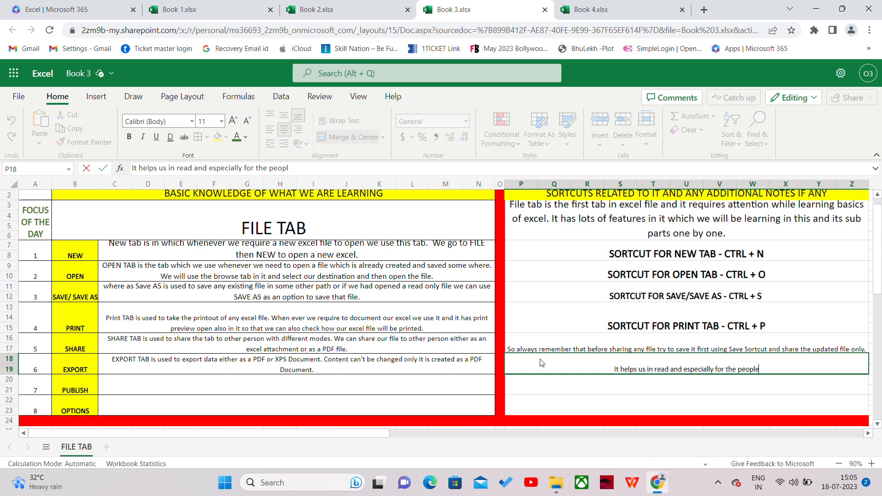
text( with d)
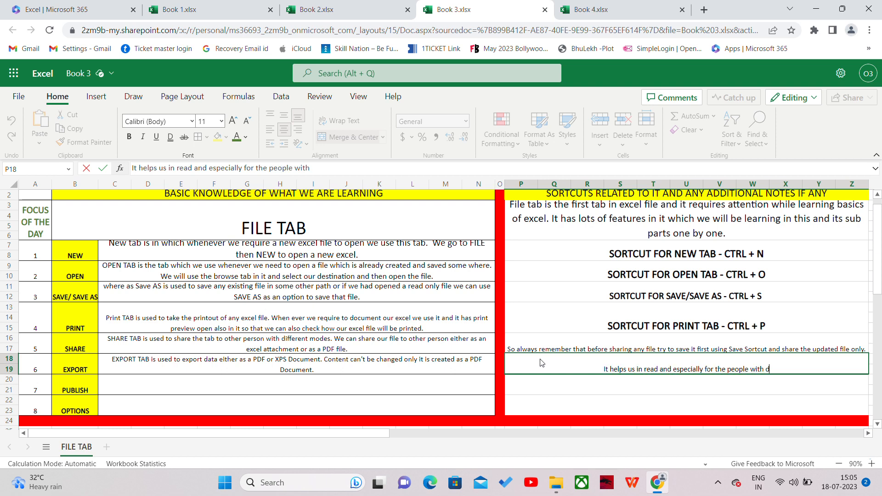
text(isabiliti)
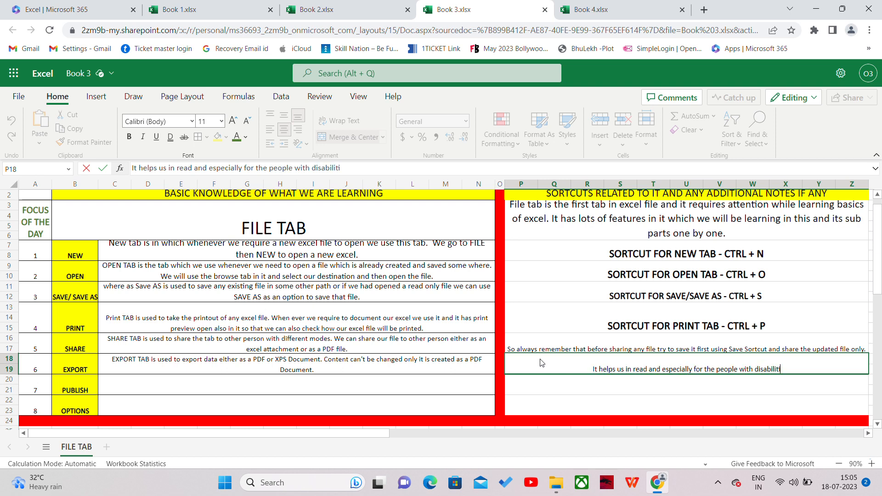
text(es to read )
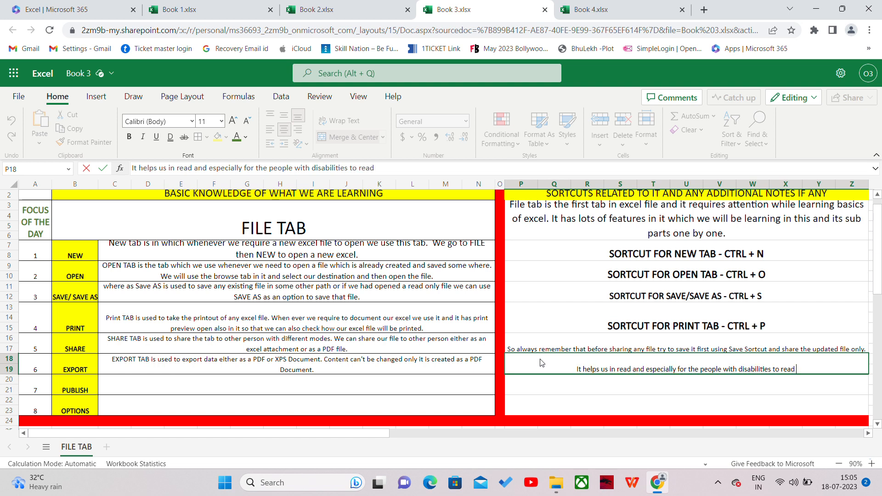
Complete the EXPORT note in P18 with "it is created as an option which helps them to read the document easily." and wrap its text.
text(it is)
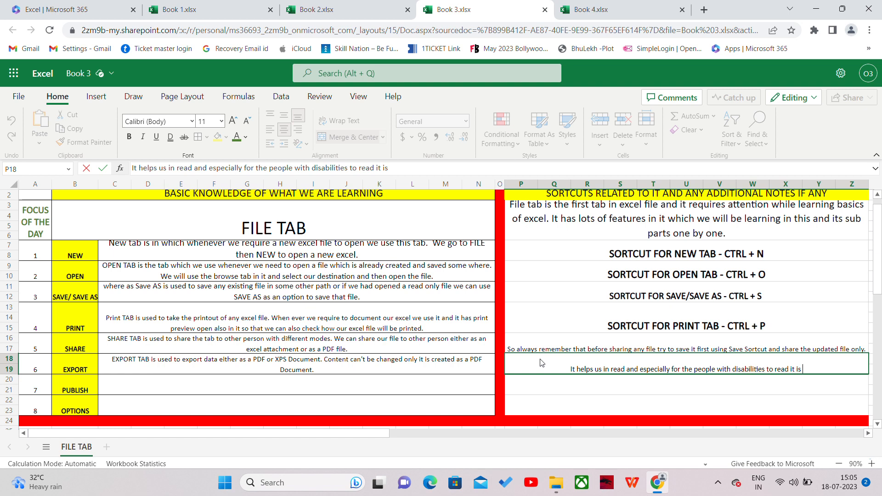
text(c)
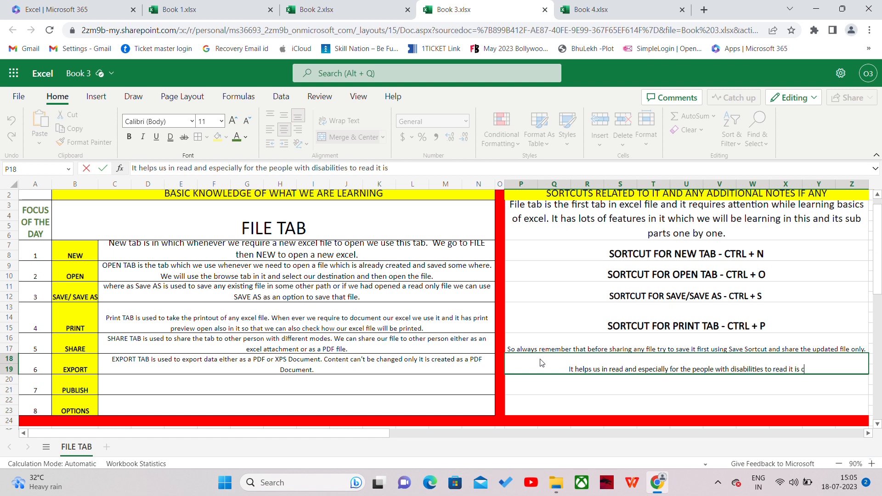
text(reated a)
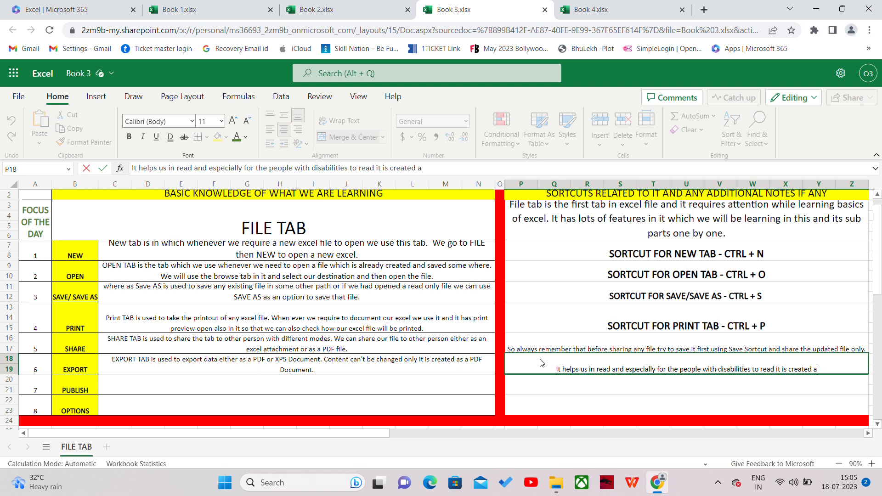
text(s an option )
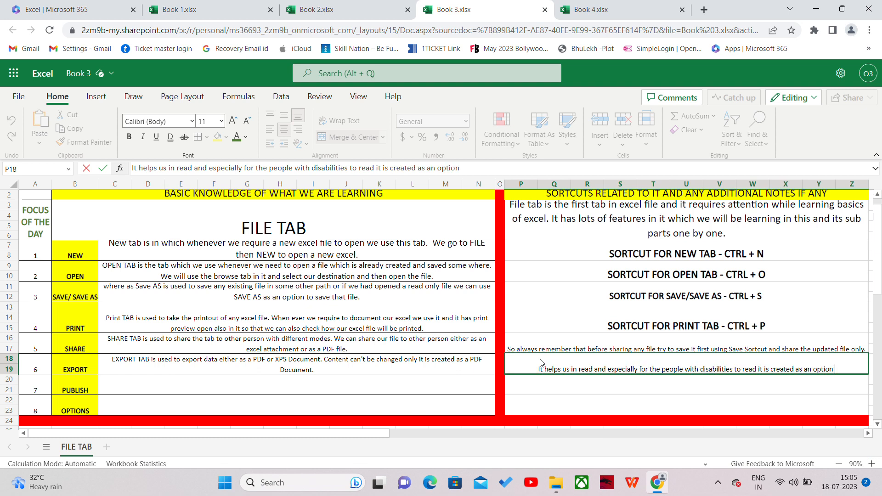
text(which help)
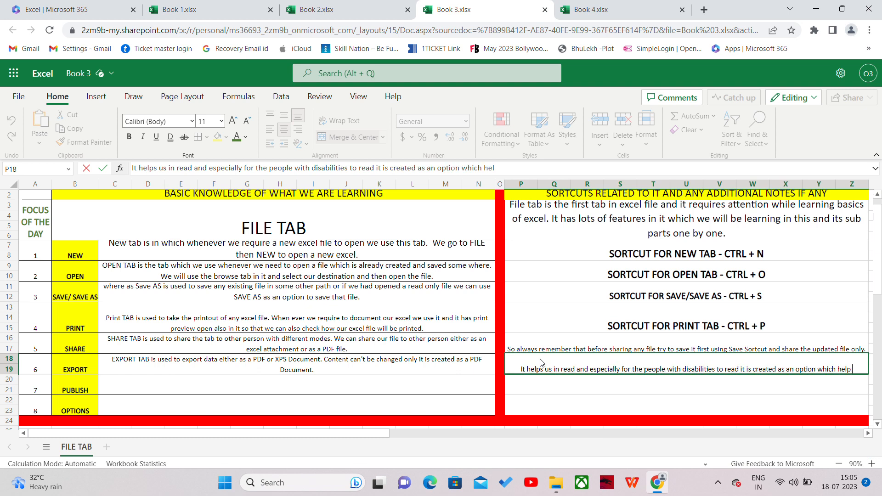
text(s them t)
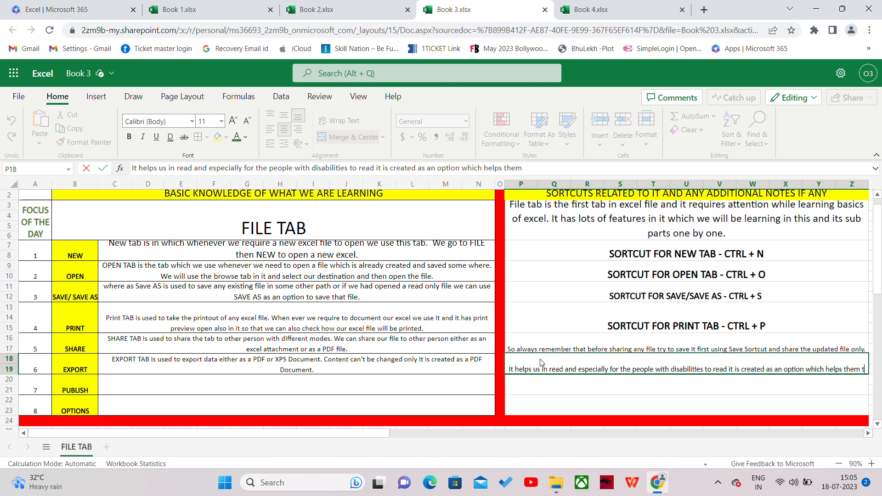
text(o read the d)
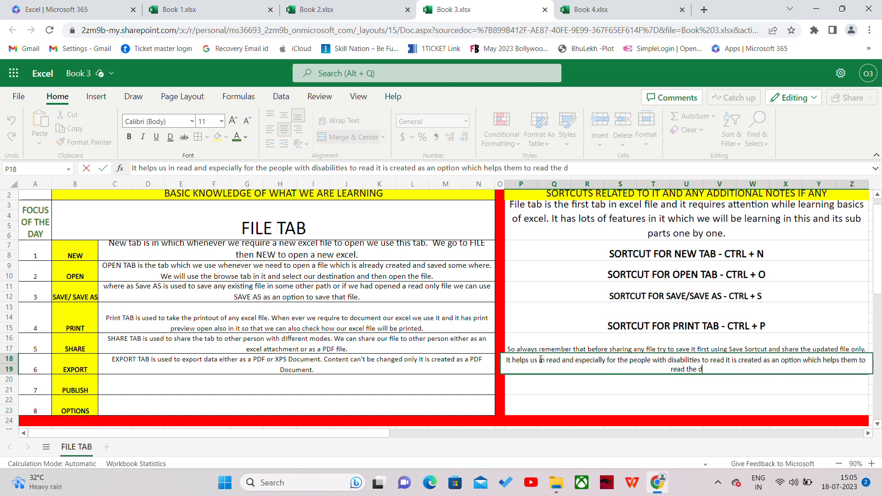
text(ocument easily.)
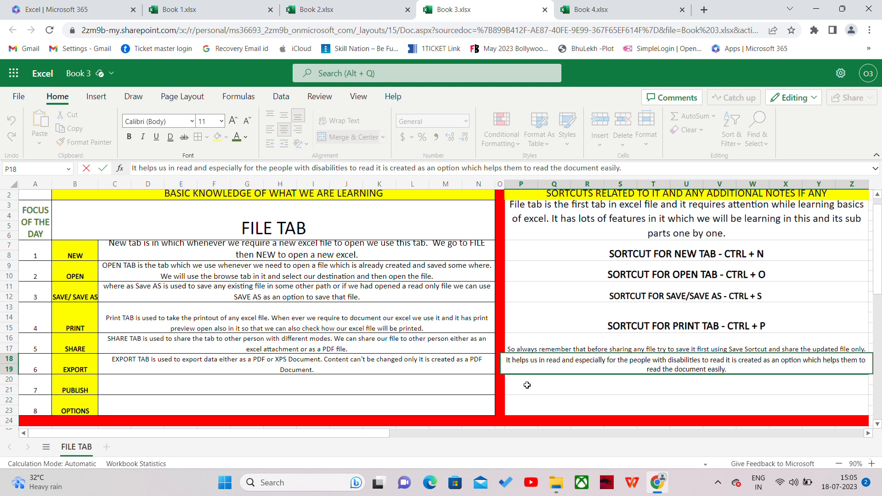
key(Return)
click(583, 368)
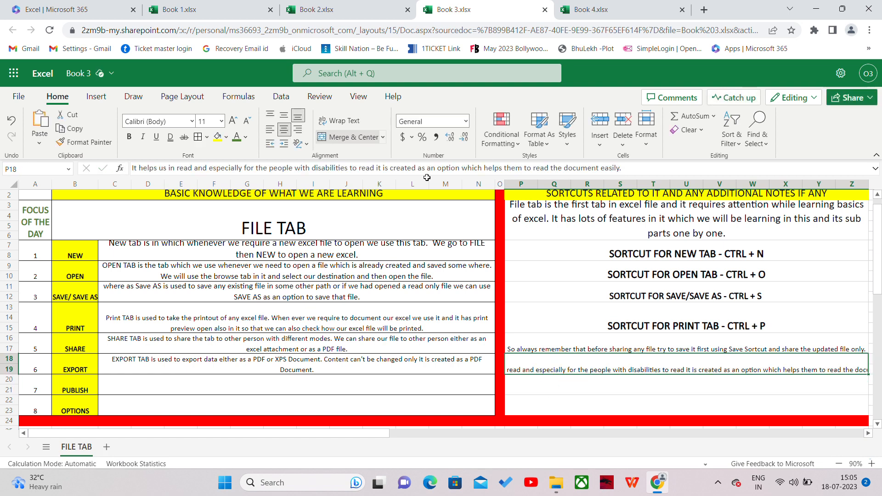
click(339, 120)
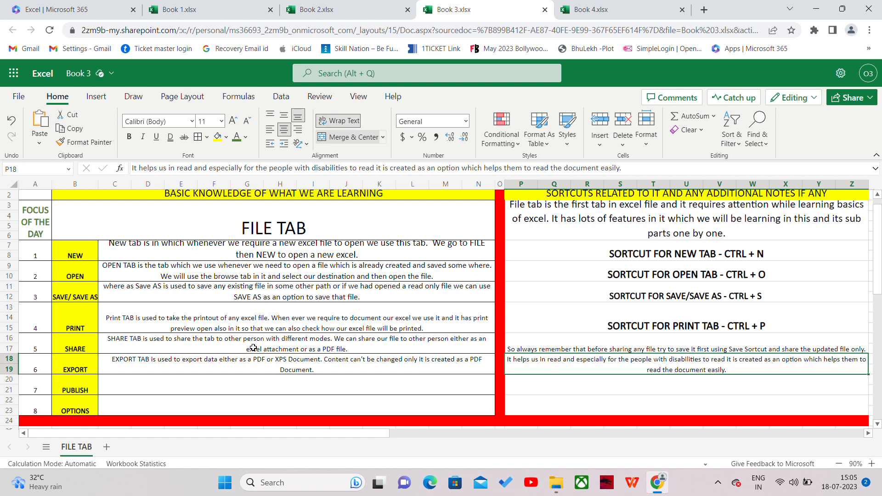
Start the PUBLISH description in merged cell C20 with "PUBLISH Tab is used to creat and share any rich visual reports".
click(207, 388)
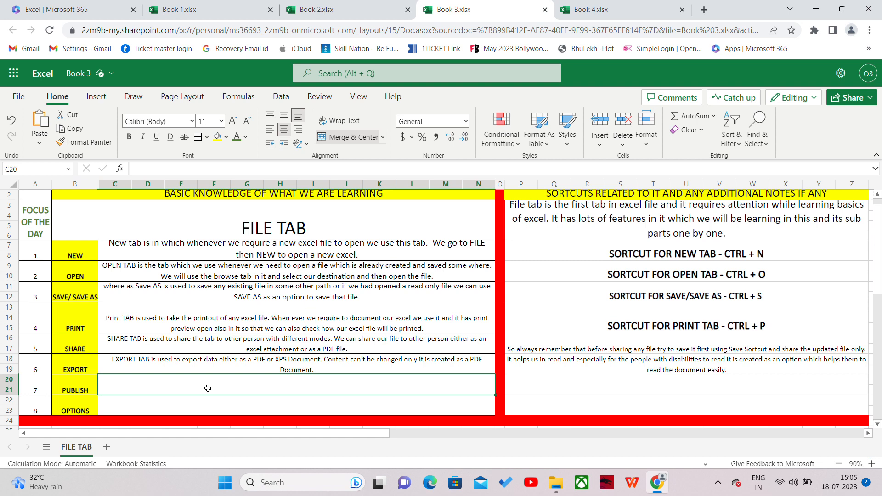
text(P)
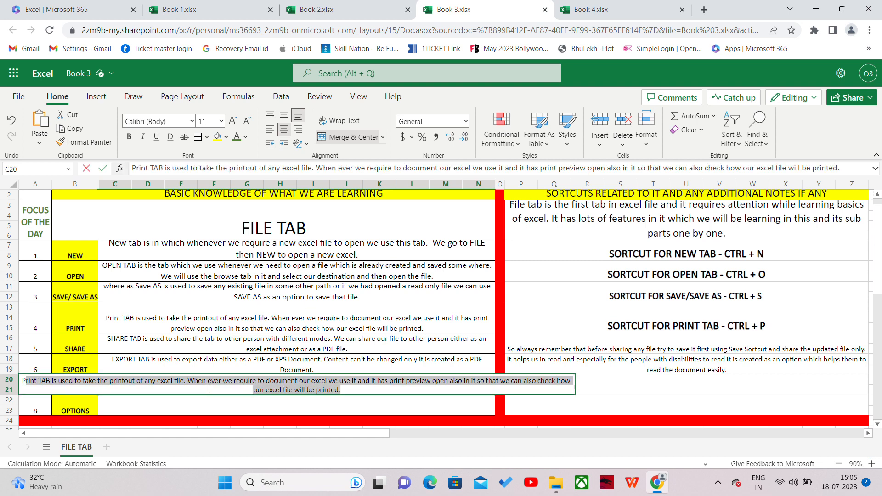
text(UBLIS)
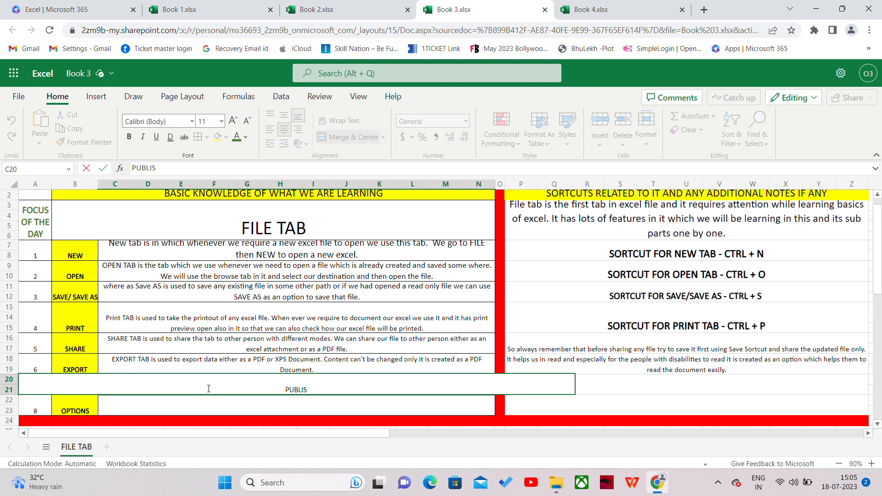
text(H)
key(BackSpace)
text(H Tab is used )
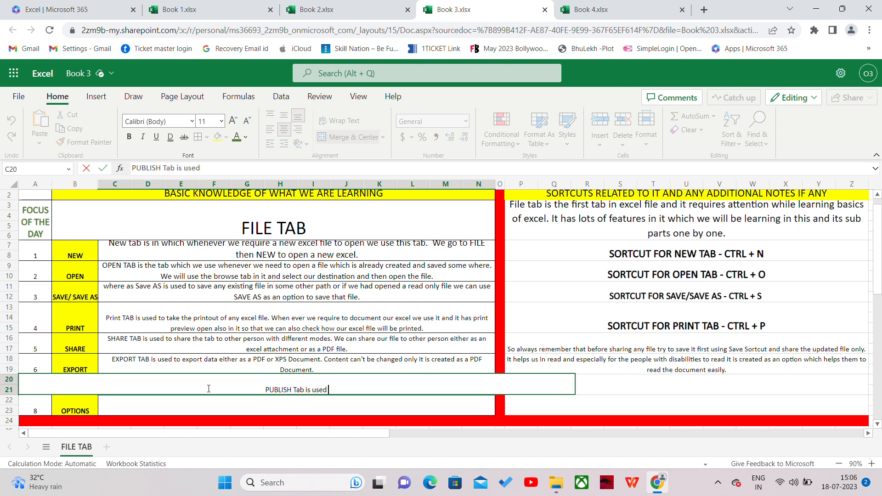
text(to creat and s)
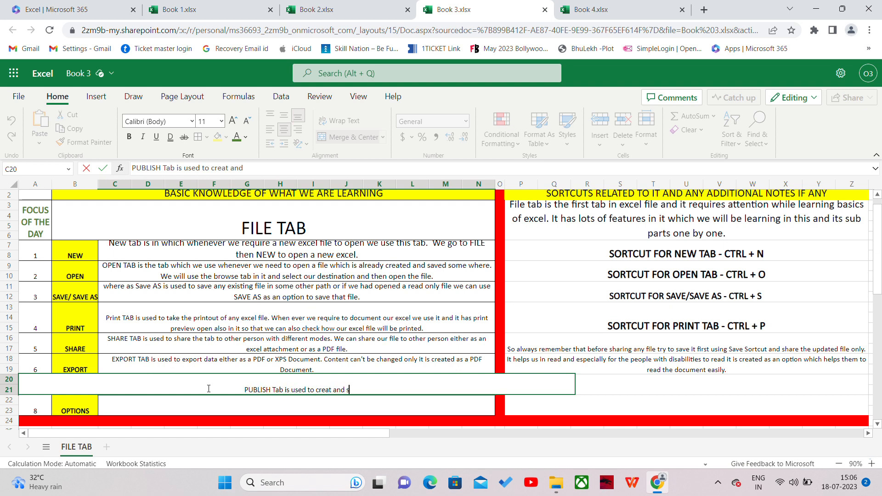
text(hare any)
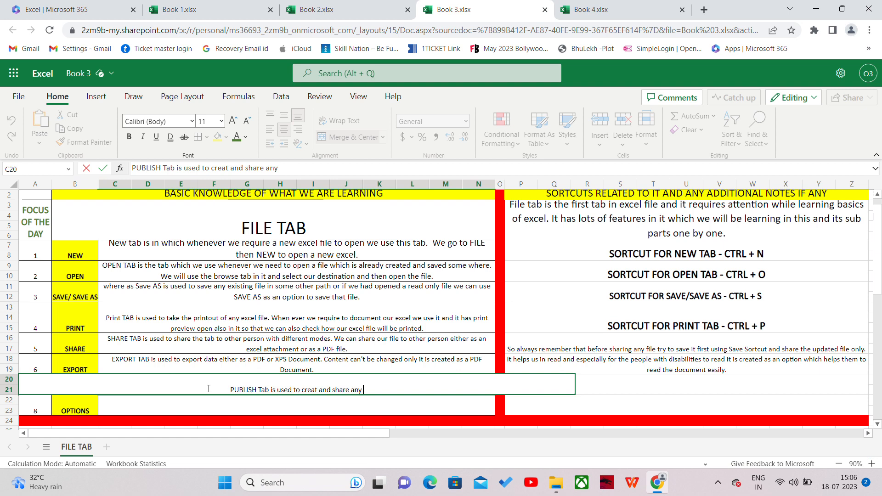
text( rich vis)
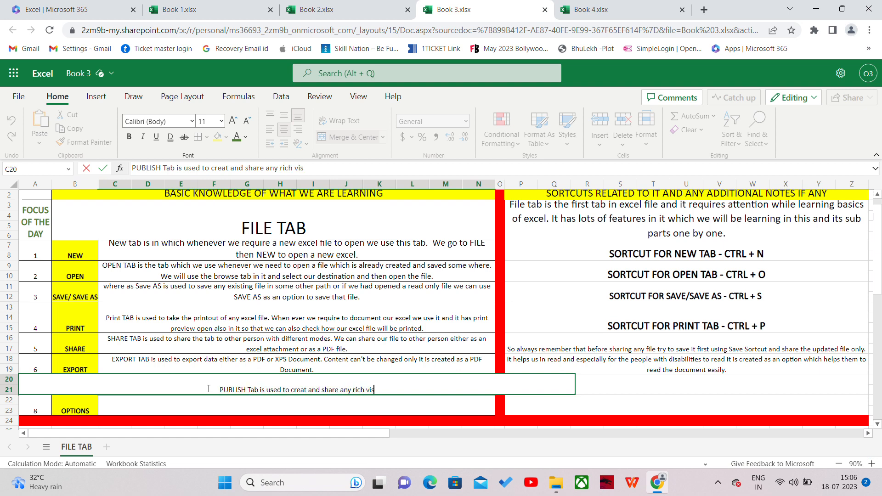
text(ual report)
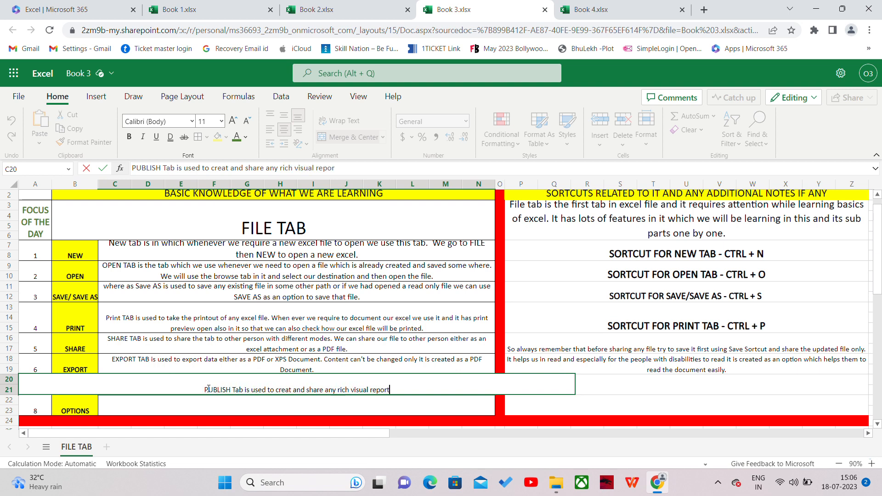
text(s)
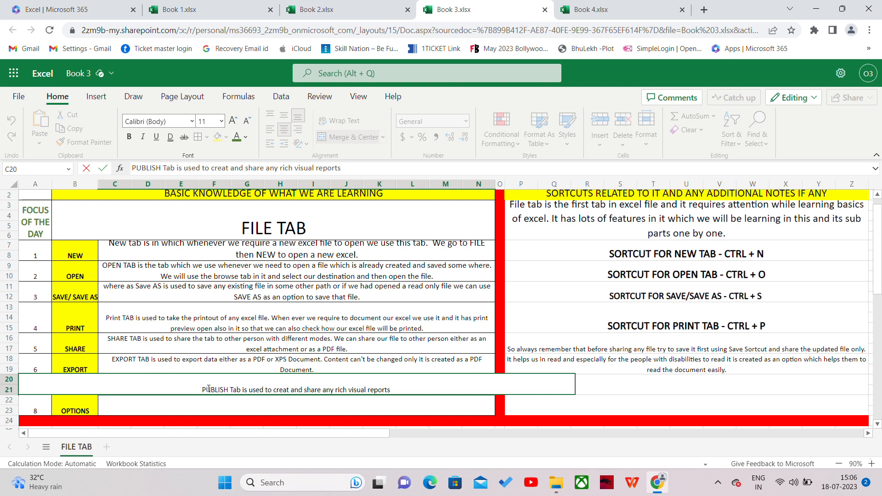
Complete the PUBLISH description in C20 with "in either POWER BI or some other tool.".
text(in)
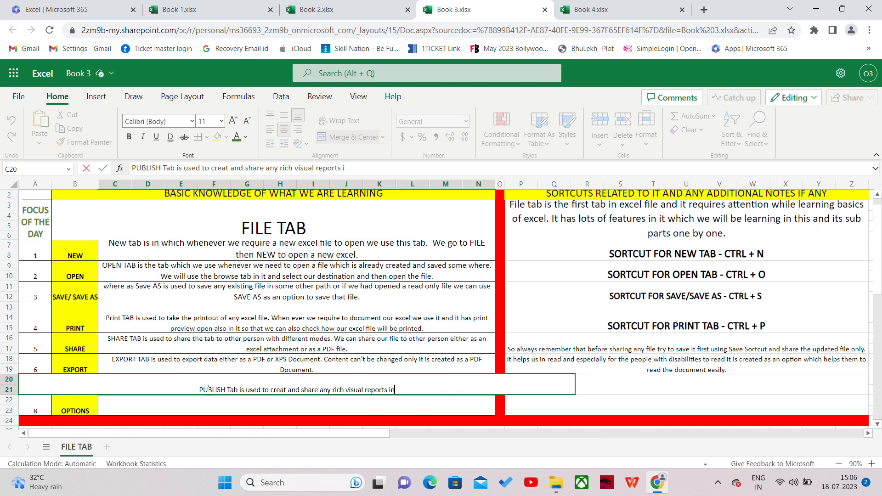
text( either)
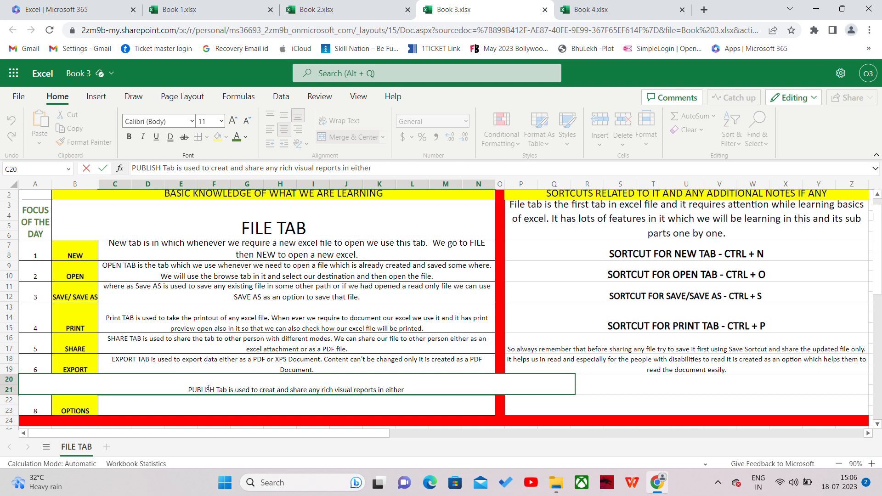
text( POWER BI)
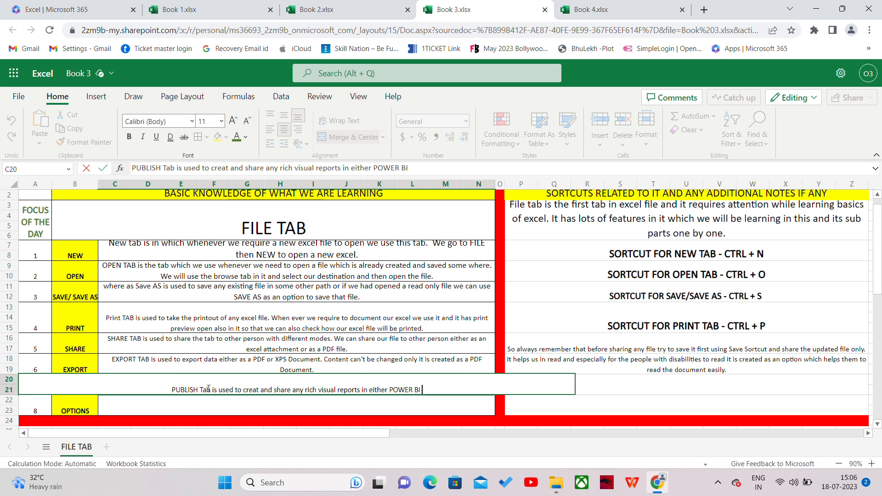
text(or some other t)
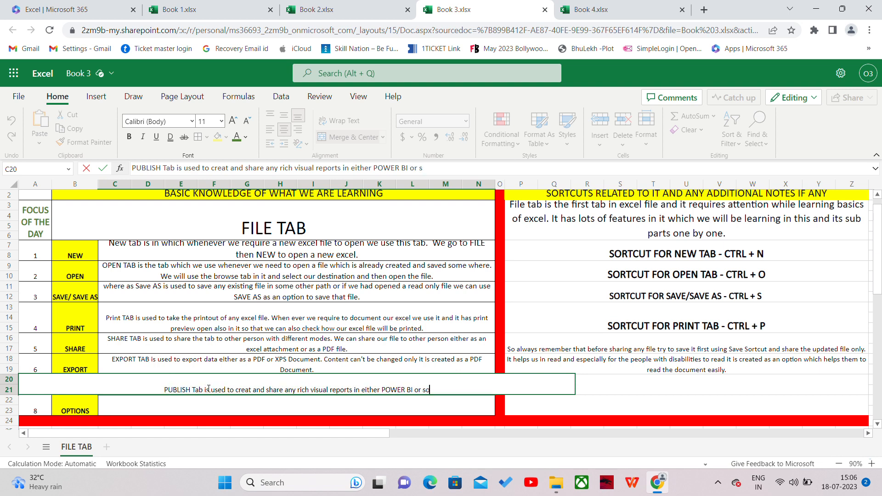
text(ool.)
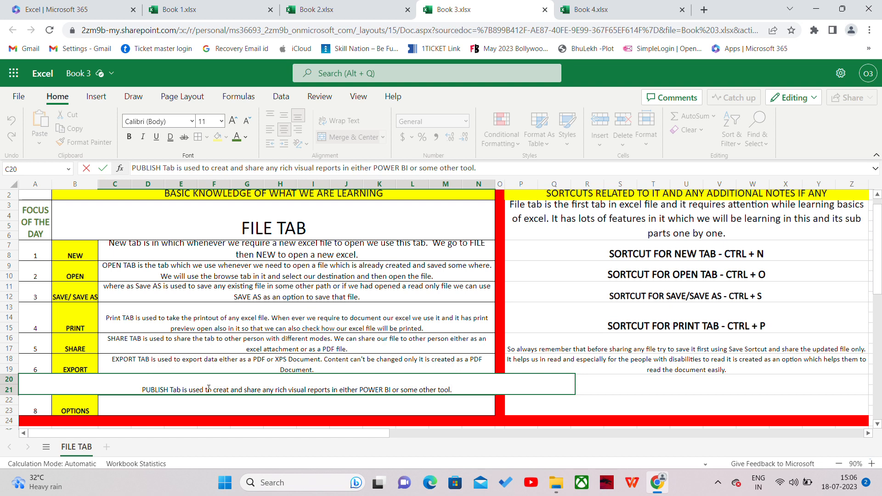
key(Tab)
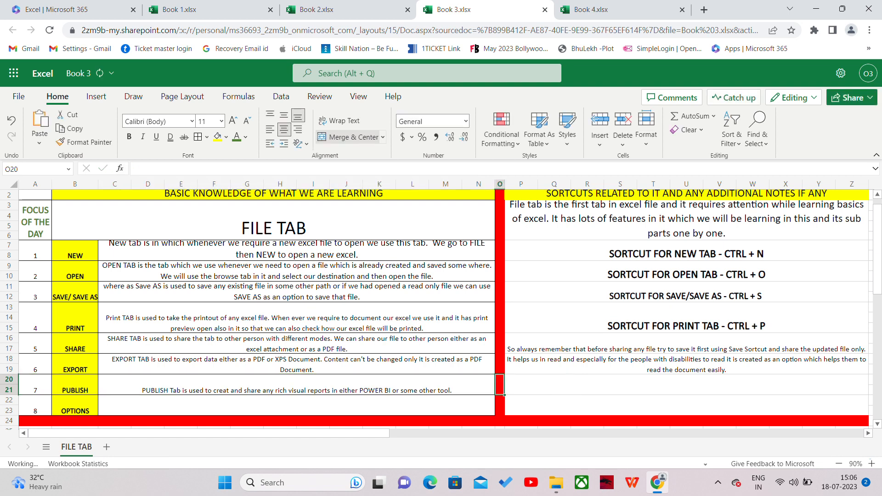
Start the PUBLISH note in merged cell P20 with "It has the two option in it either".
key(Tab)
text(It has t)
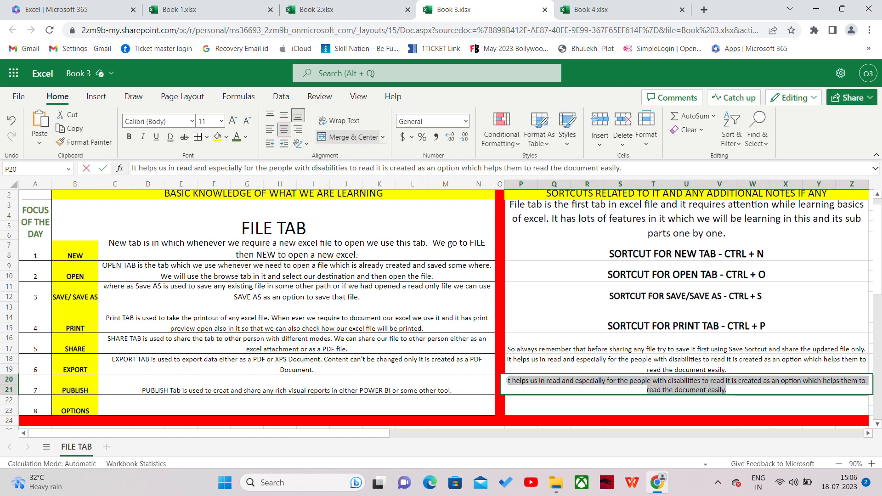
text(he)
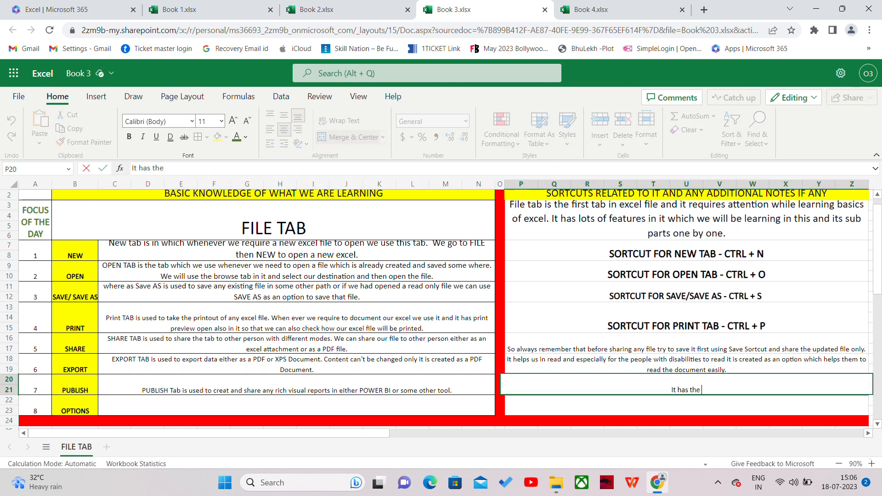
text( two option in it either)
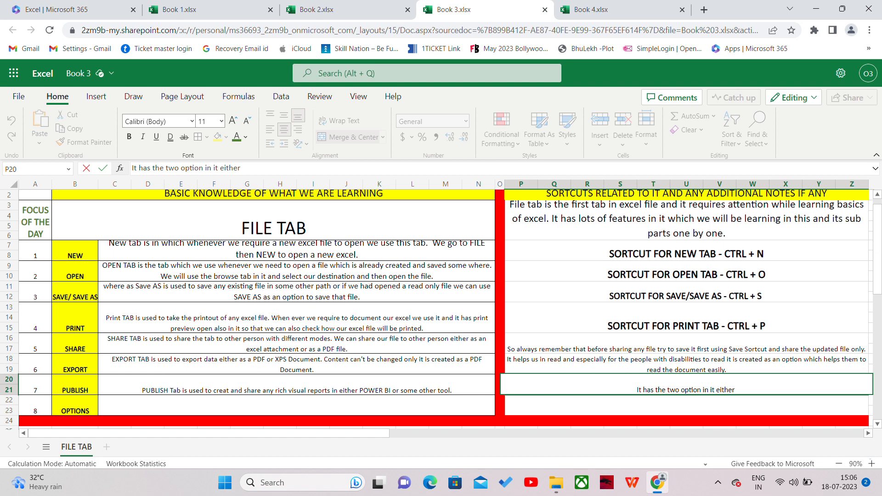
Complete the PUBLISH note in P20 with "we can upload or export the file to POWER BI.".
text( we can e)
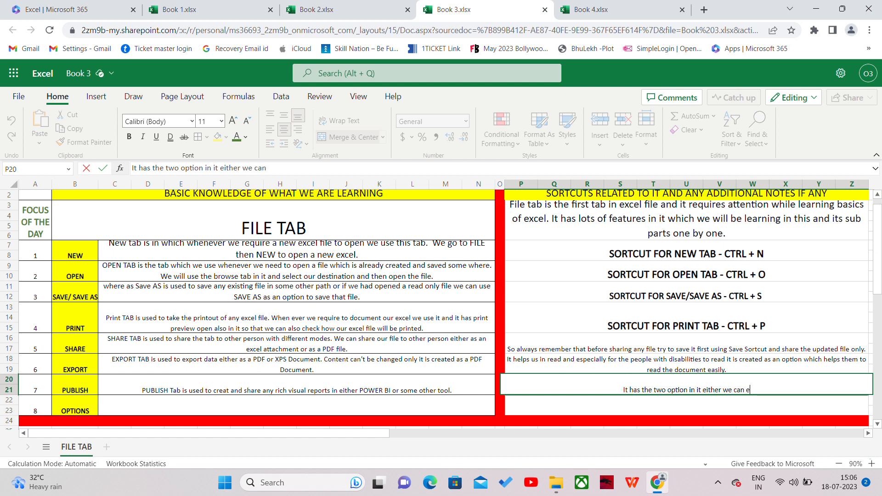
key(BackSpace)
text(uplo)
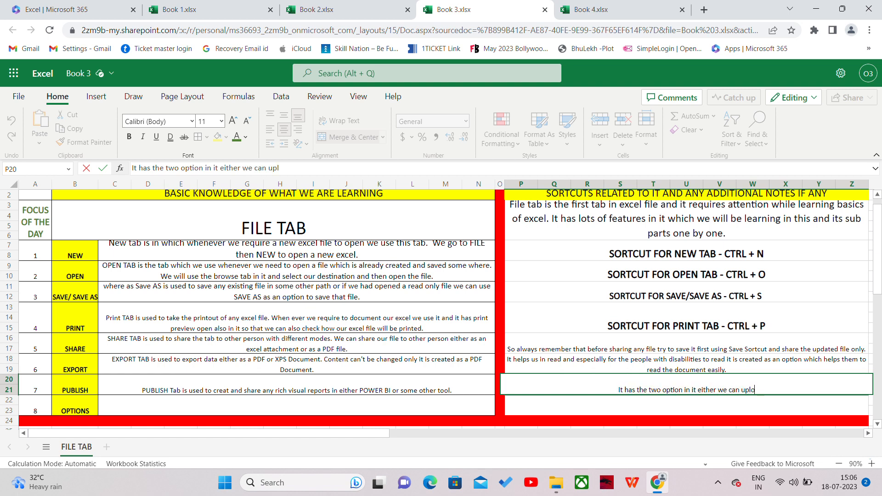
text(ad or exp)
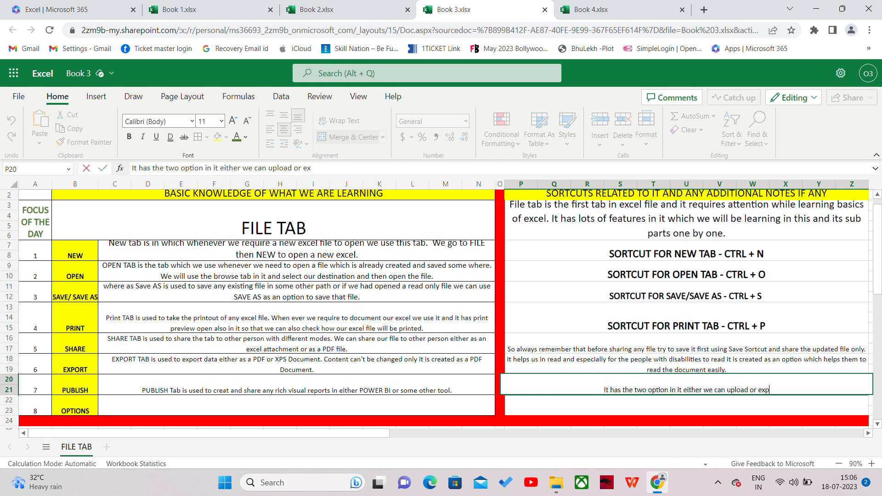
text(ort the fil)
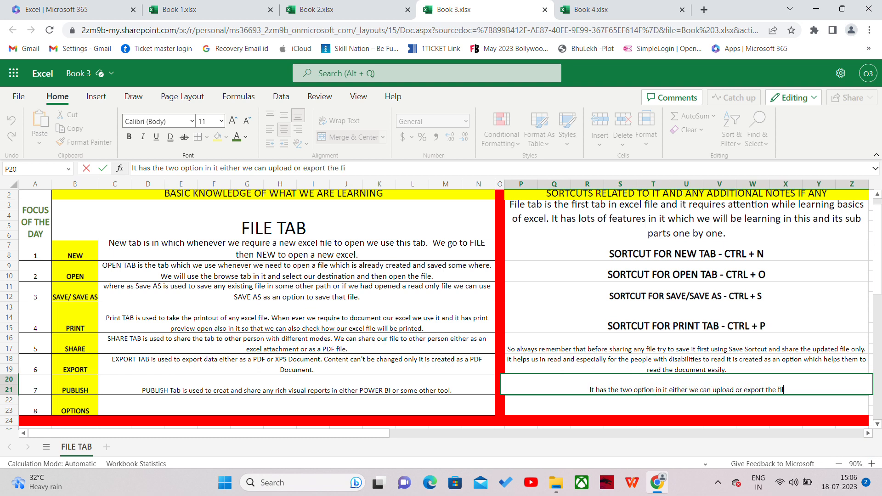
text(e from)
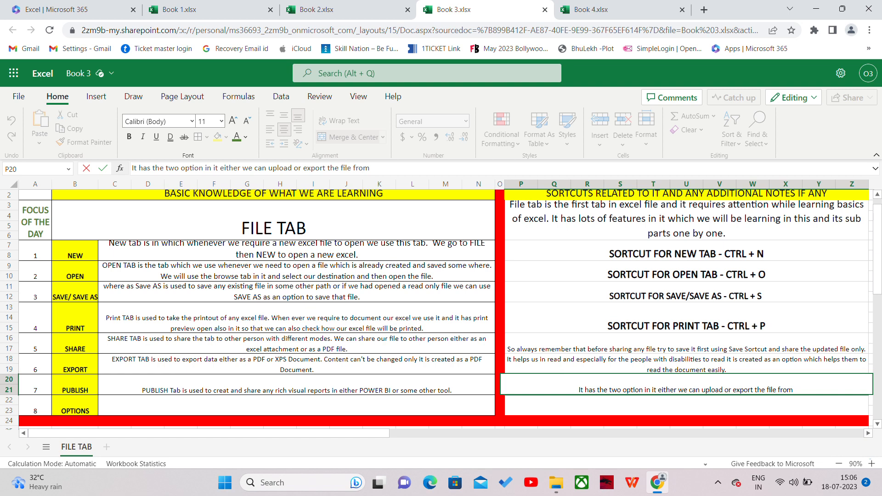
key(BackSpace)
key(BackSpace)
key(BackSpace)
key(BackSpace)
key(BackSpace)
text(to )
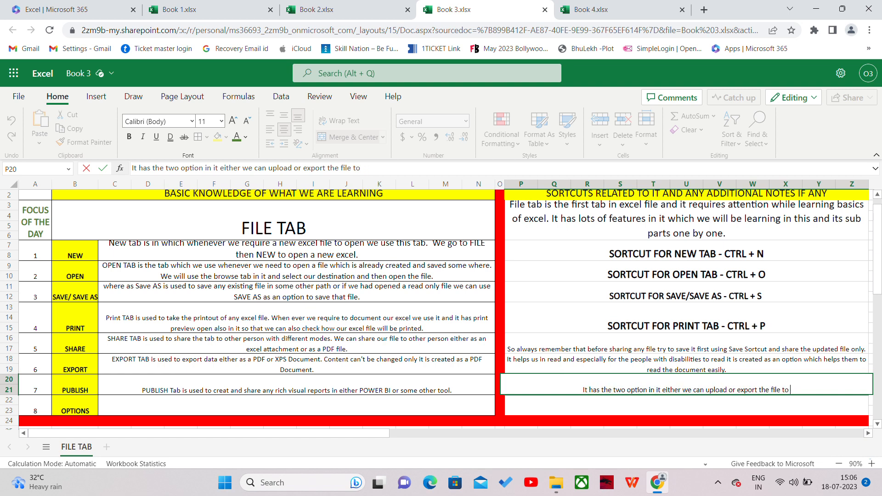
text(POWER BI)
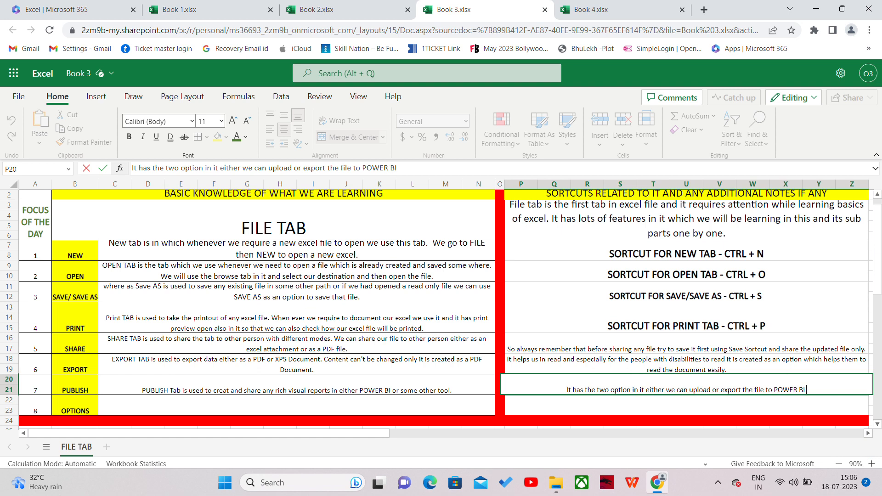
text(.)
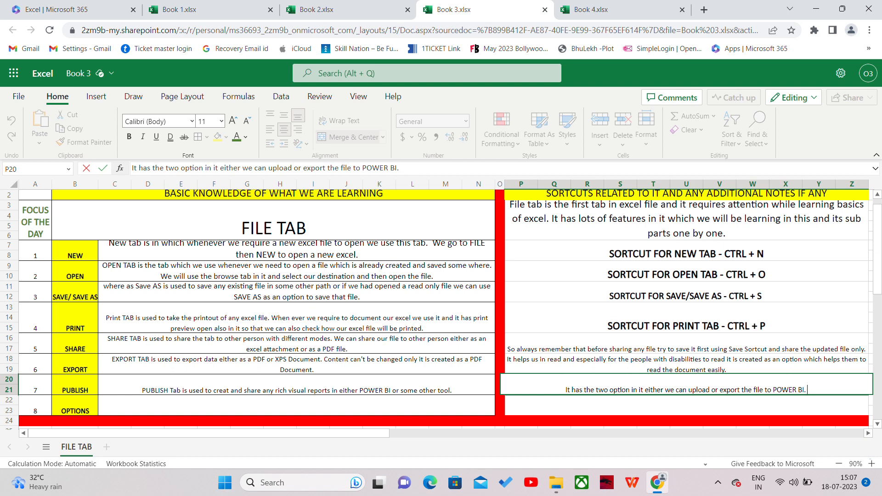
key(Return)
Start the OPTIONS description in merged cell C22 with "OPTION TAB is used and it has various tabs in it".
key(Left)
key(Left)
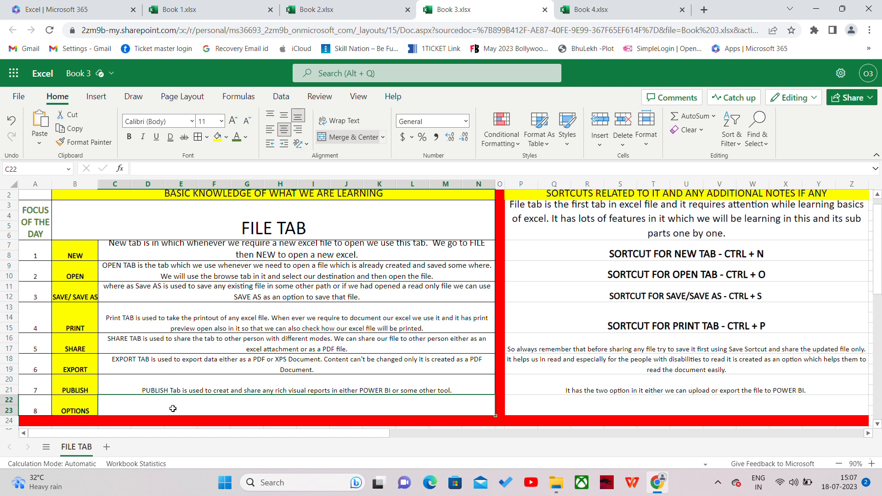
text(op)
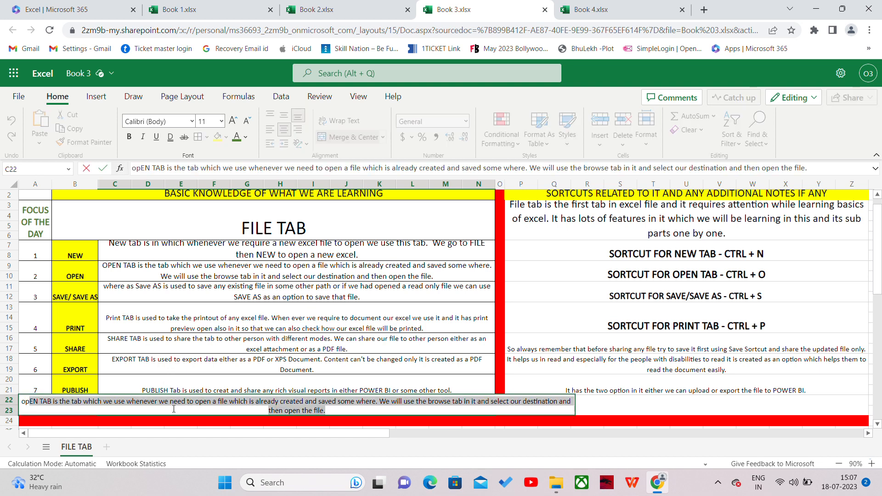
key(BackSpace)
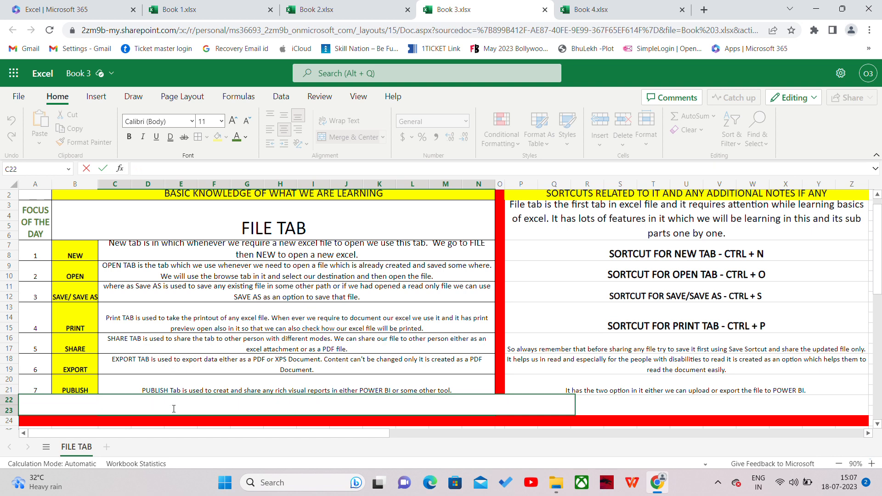
text(PTION TA)
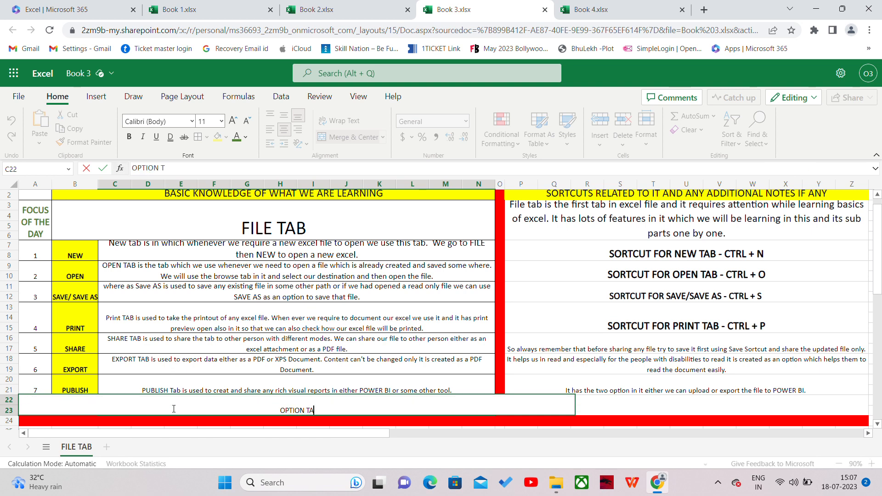
text(B is used and it)
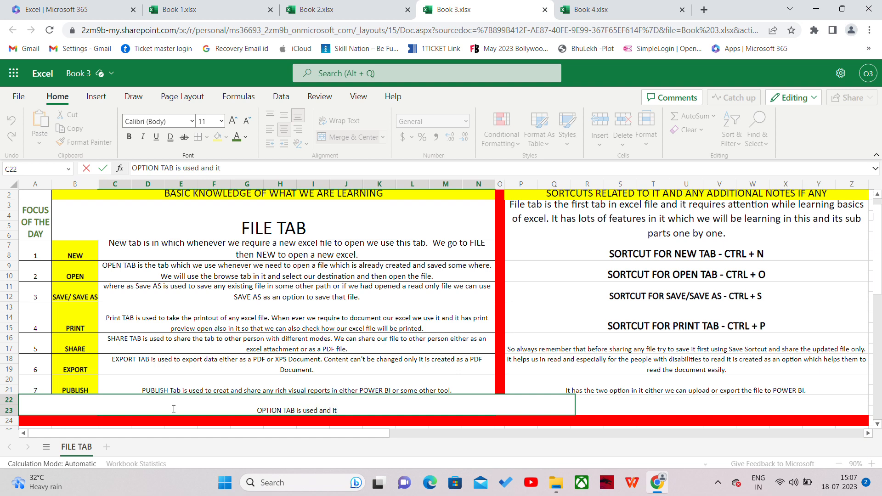
text( has va)
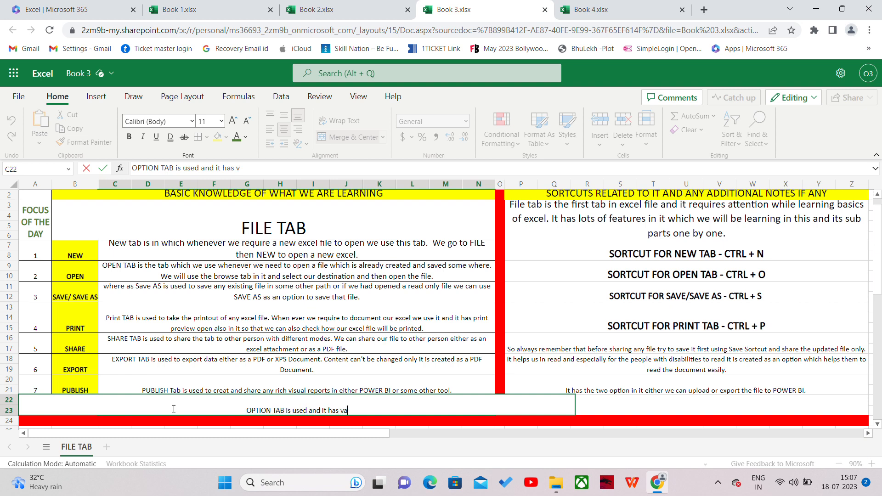
text(rious tabs in it )
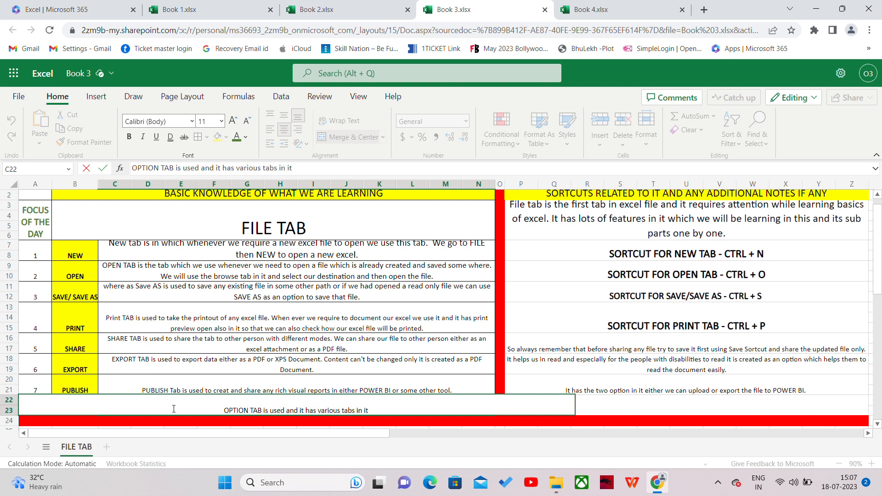
Continue the OPTIONS description in C22 with "which we change as per our needs.".
text(which we c)
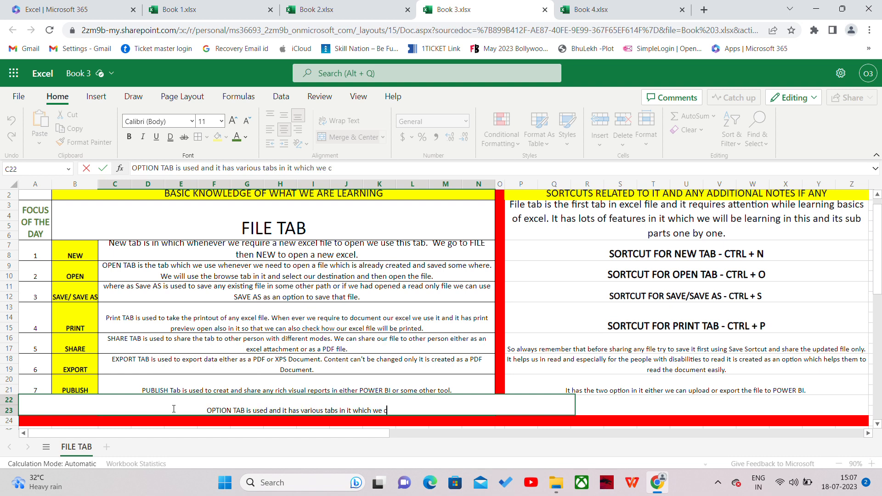
text(hange a)
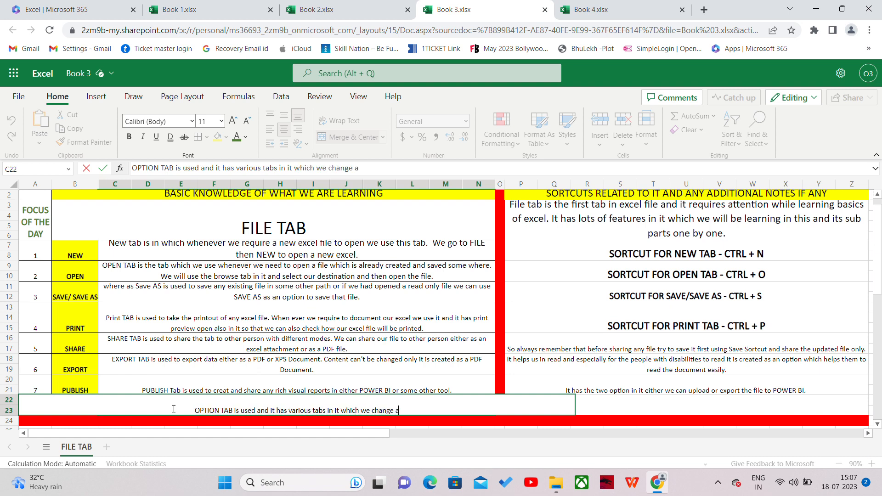
text(s per our )
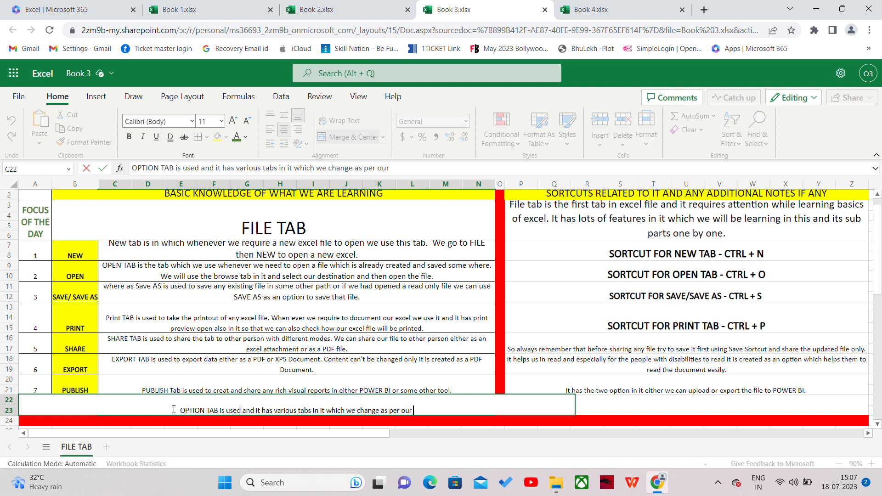
text(needs. )
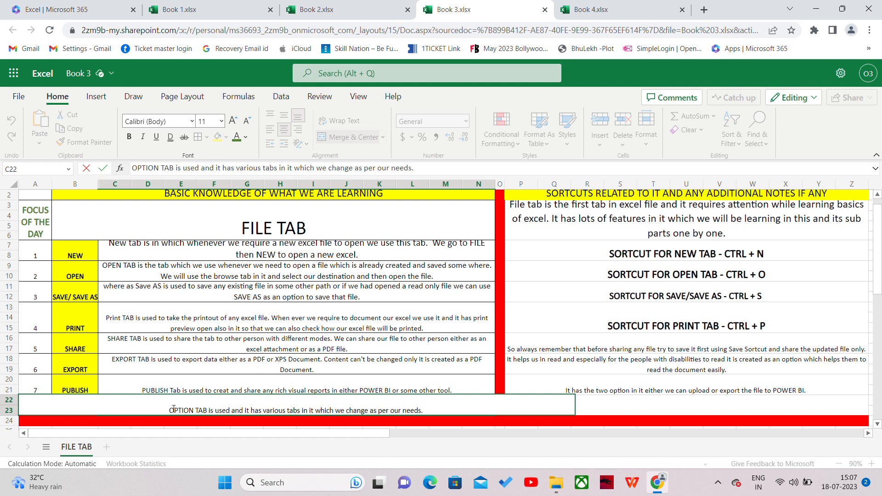
Add "It has different tabs and the important tabs are" to the OPTIONS description in C22.
text(It ha)
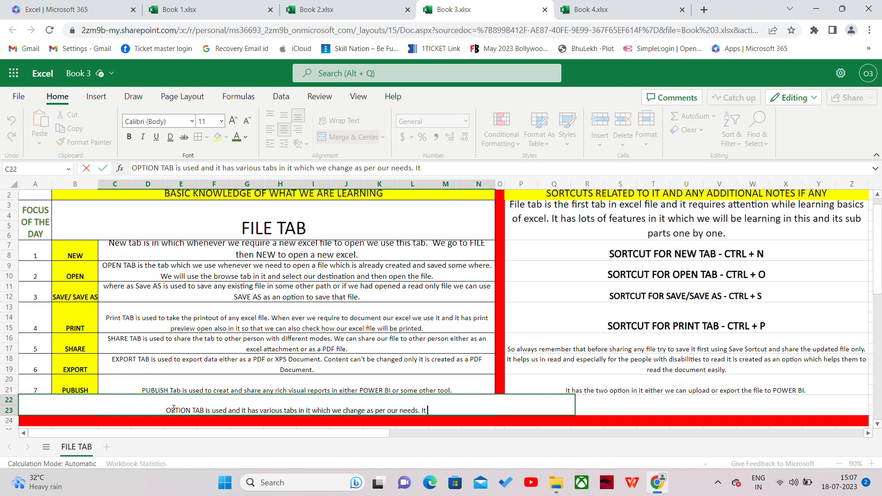
text(s )
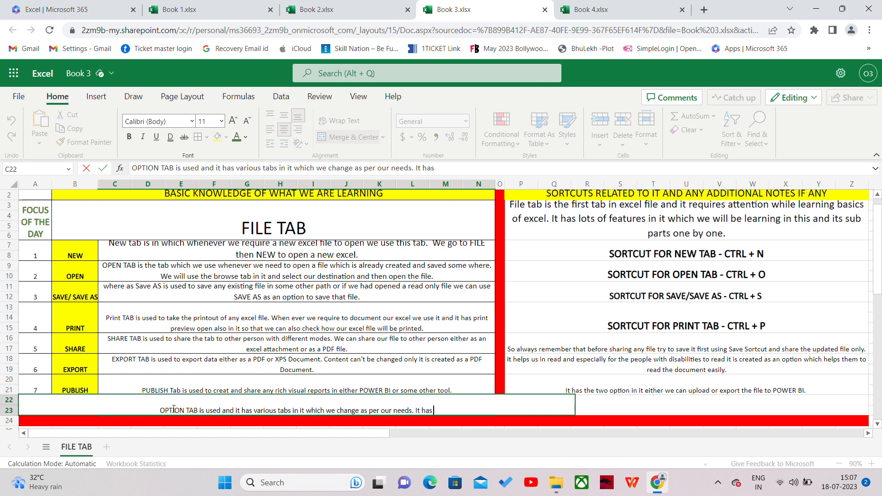
text(differ)
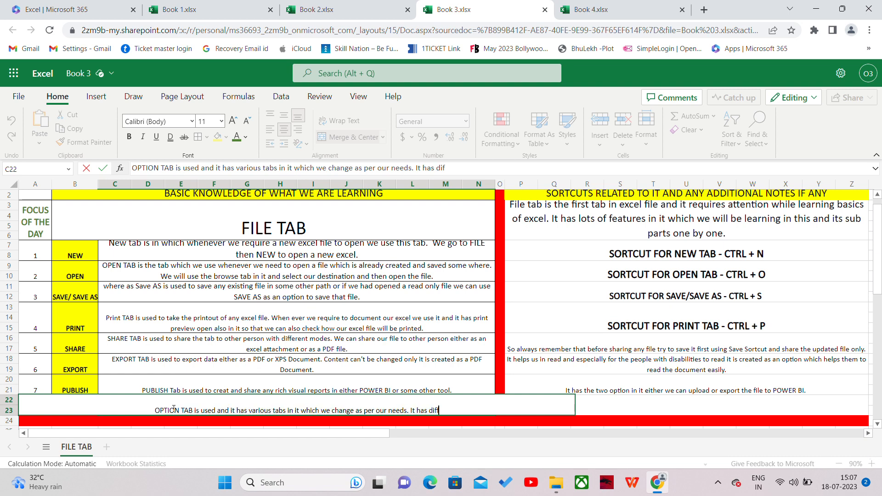
text(ent tab)
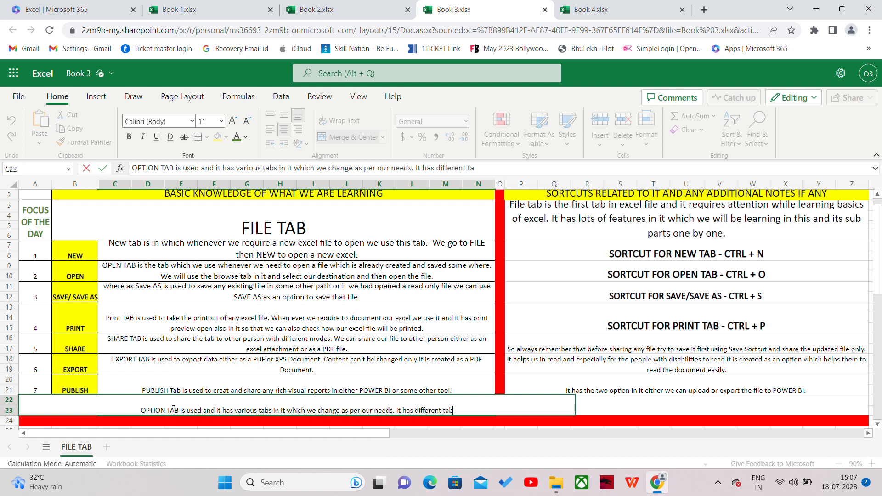
text(s and )
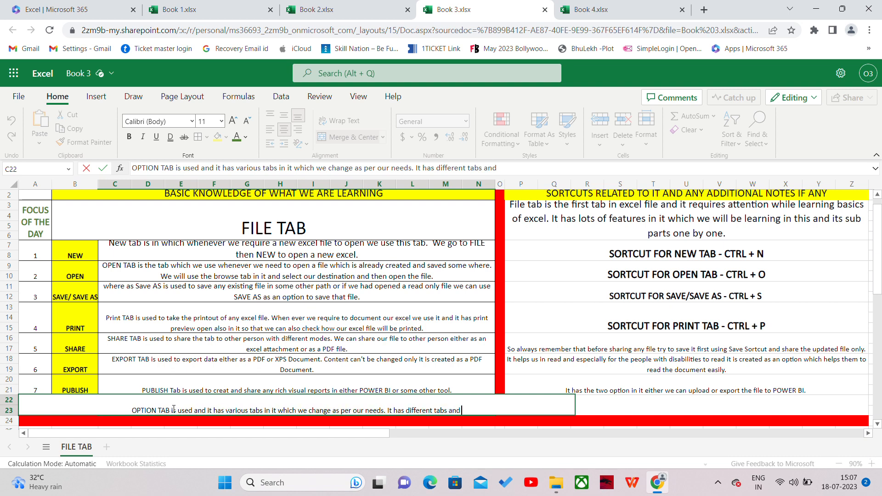
text(the imp)
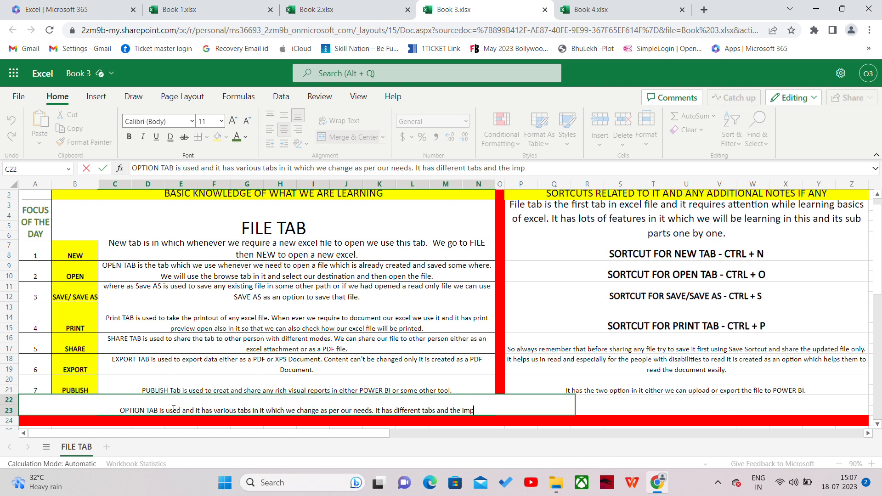
text(ortant tabs are)
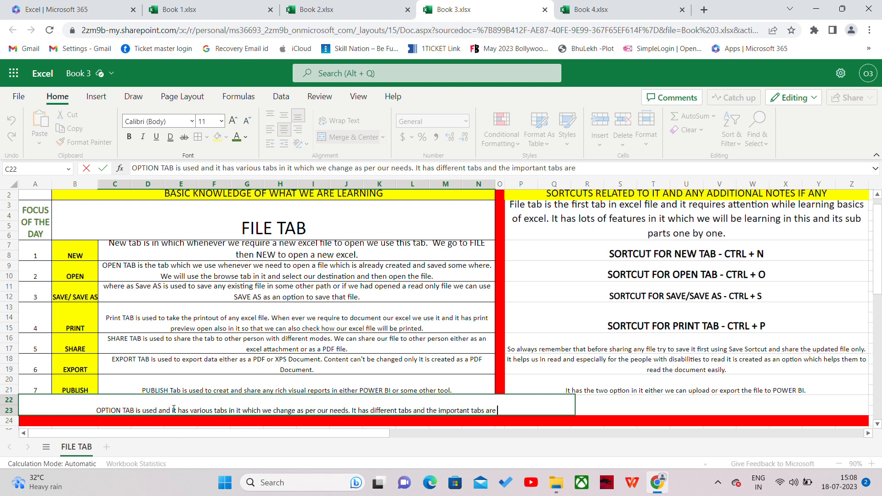
List the first two important tabs in the OPTIONS description in C22 as "1. QUICK ACCESS TOOLBAR. 2. ADD-INS".
text( 1.)
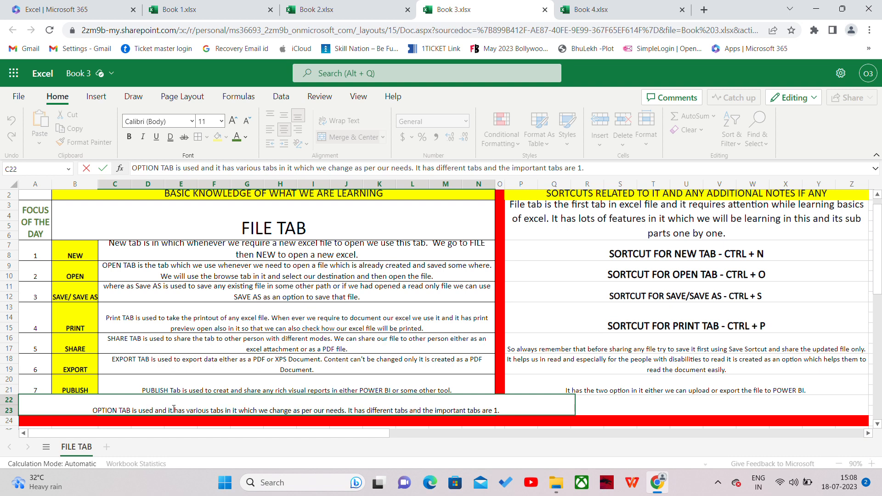
text( QU)
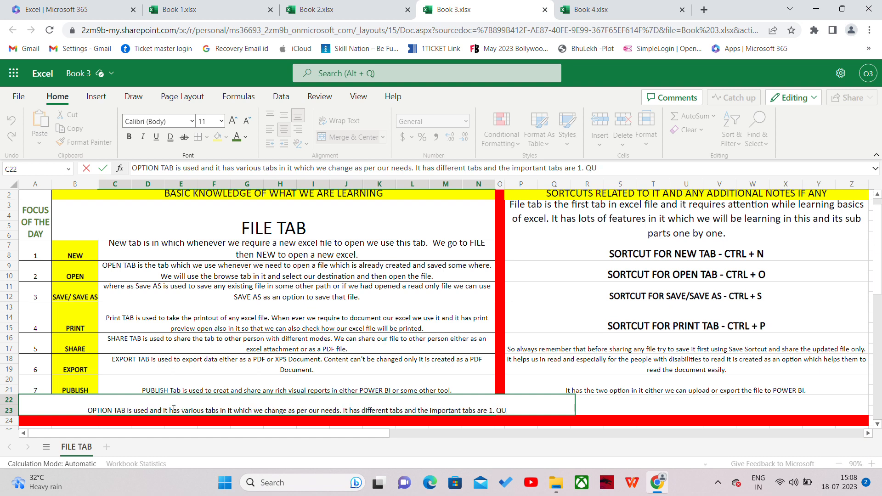
text(ICK)
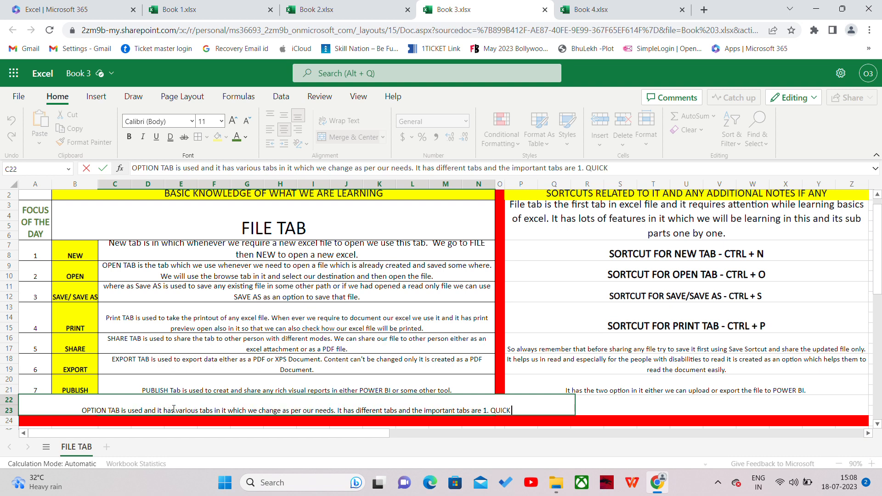
text( A)
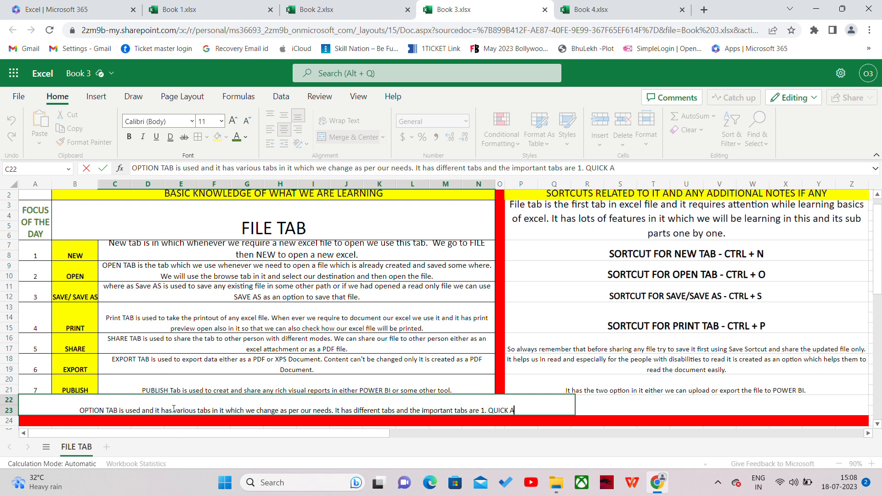
text(CCESS)
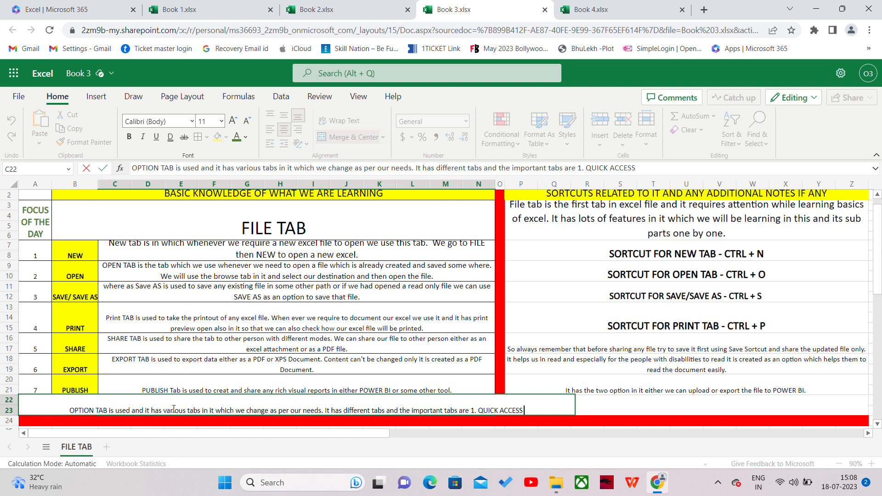
text( TOOLBA)
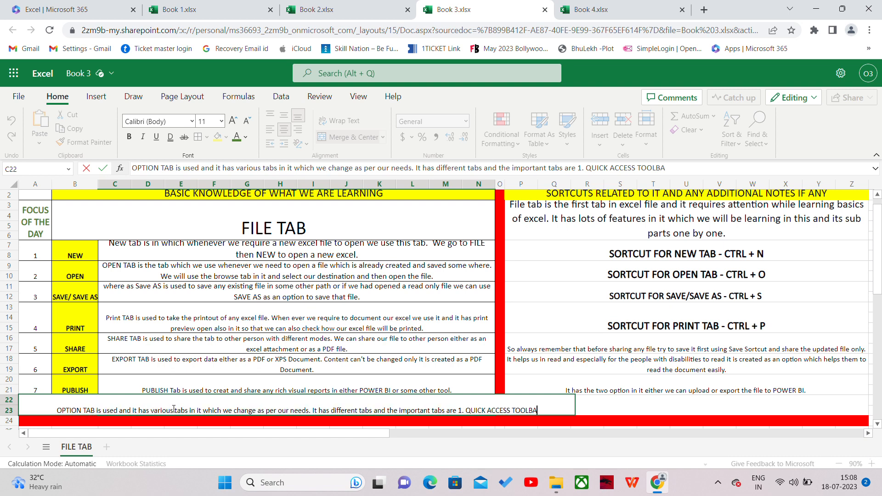
text(R. 2.)
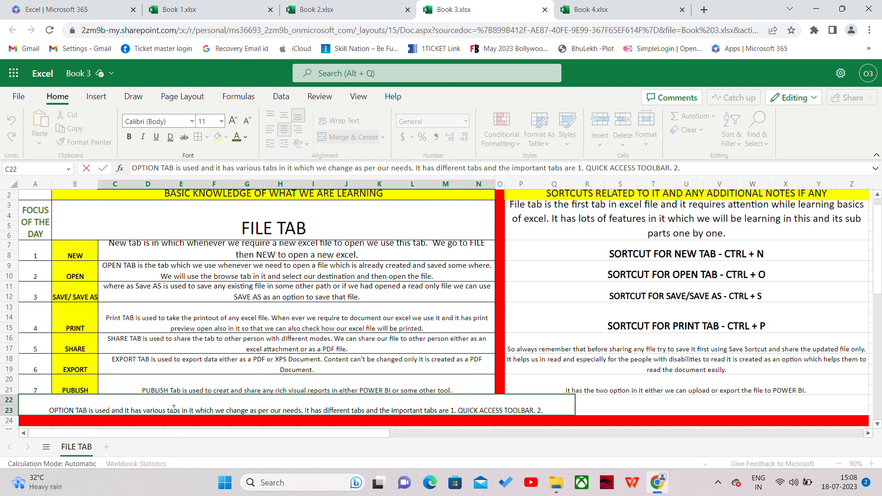
text( ADD)
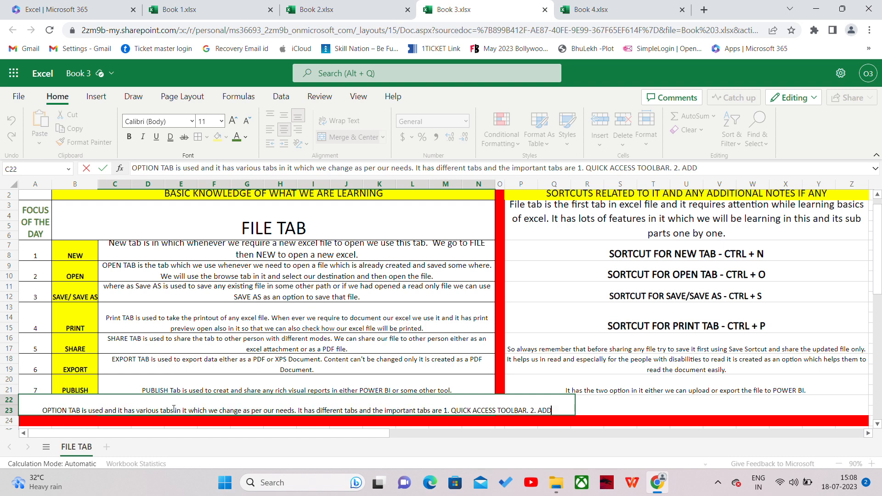
text(-INS)
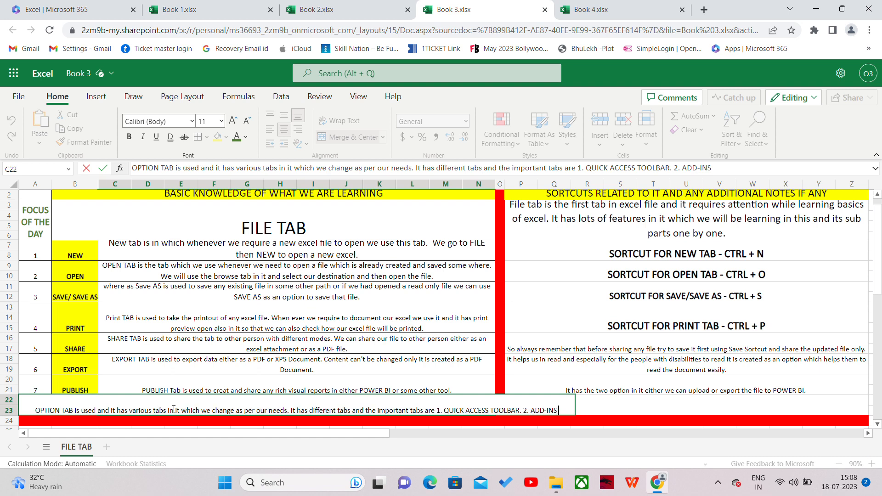
Add the third list item "3. FORMULA TAB" to the OPTIONS description in C22.
text( 3.)
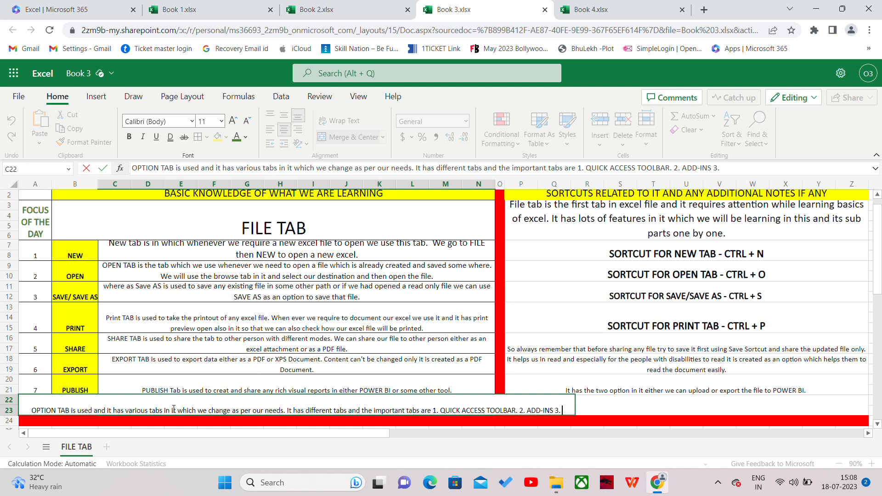
text( FORMUL)
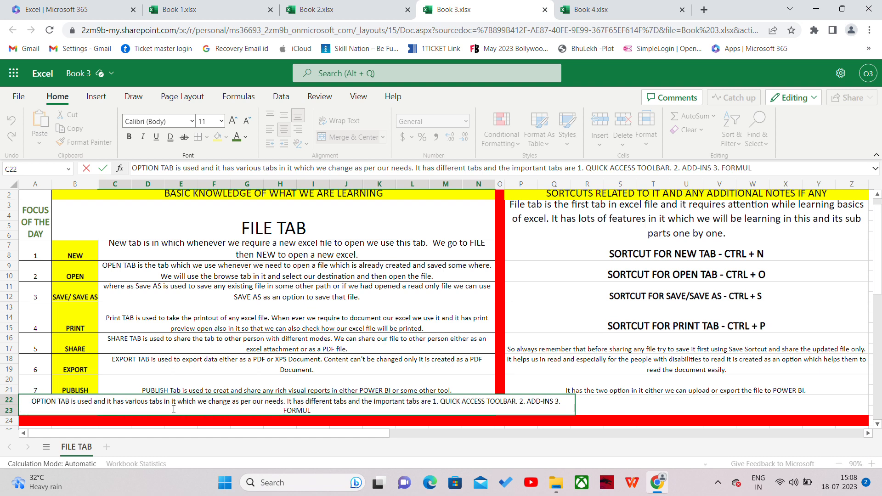
text(A TAB)
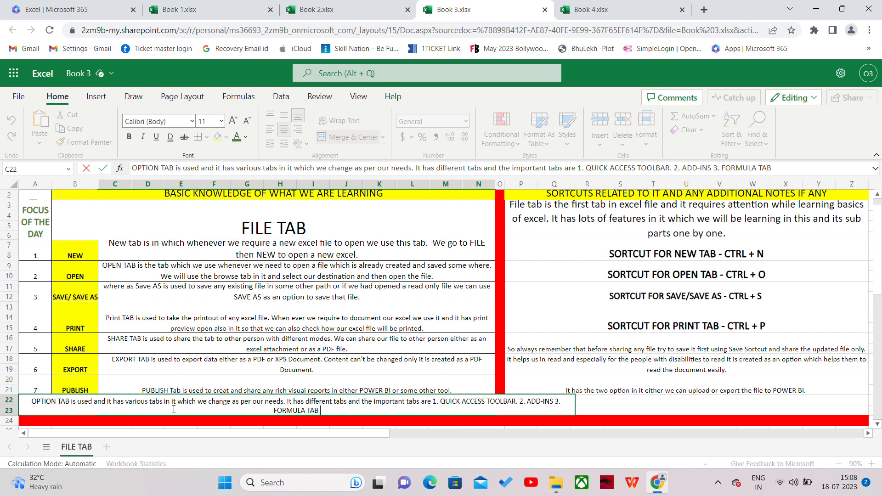
Complete the OPTIONS description in C22 with "and CUSTOMIZE RIBBION." and commit the entry.
text( and)
text( 4)
key(BackSpace)
key(BackSpace)
text(c)
key(BackSpace)
text(CUST)
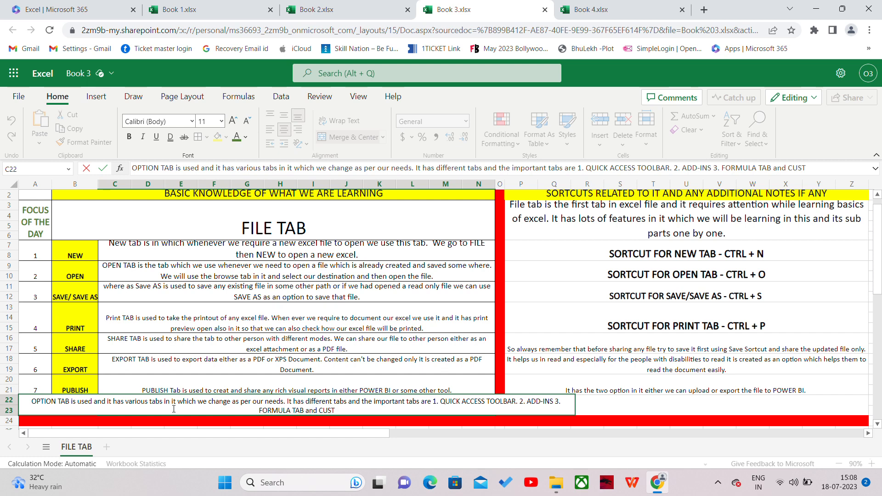
text(OMIZE)
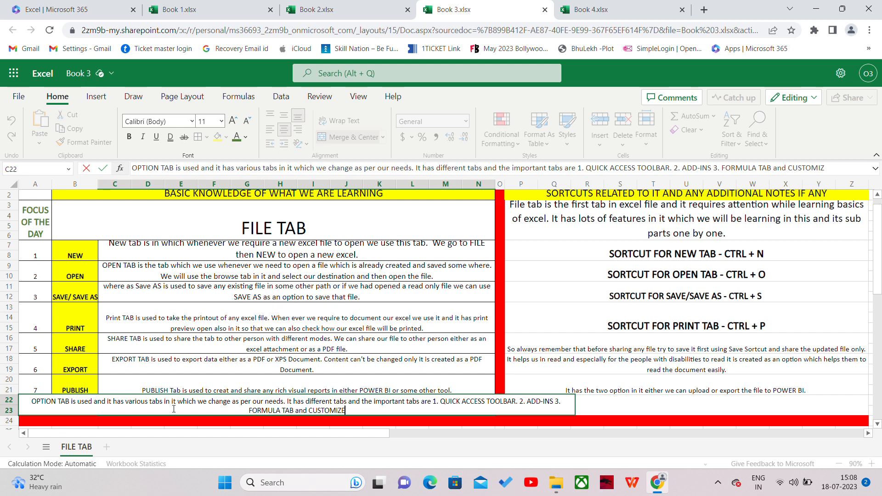
text( RIB)
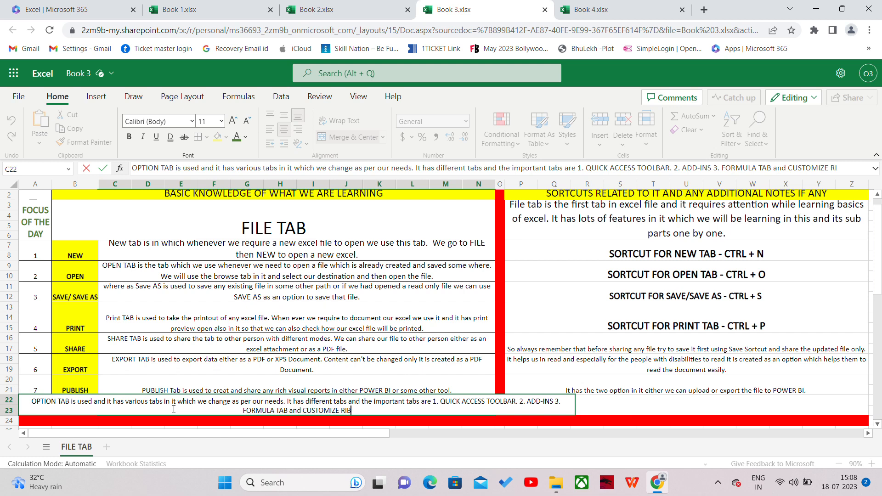
text(BION)
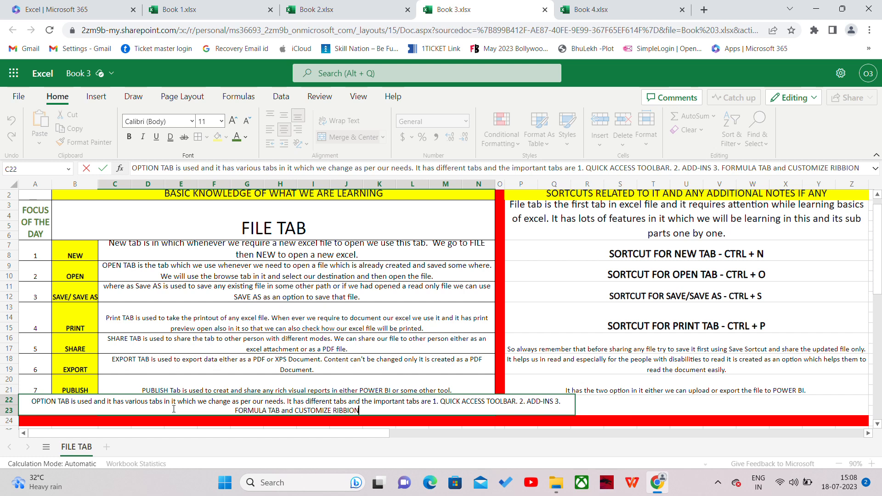
text(.)
key(Tab)
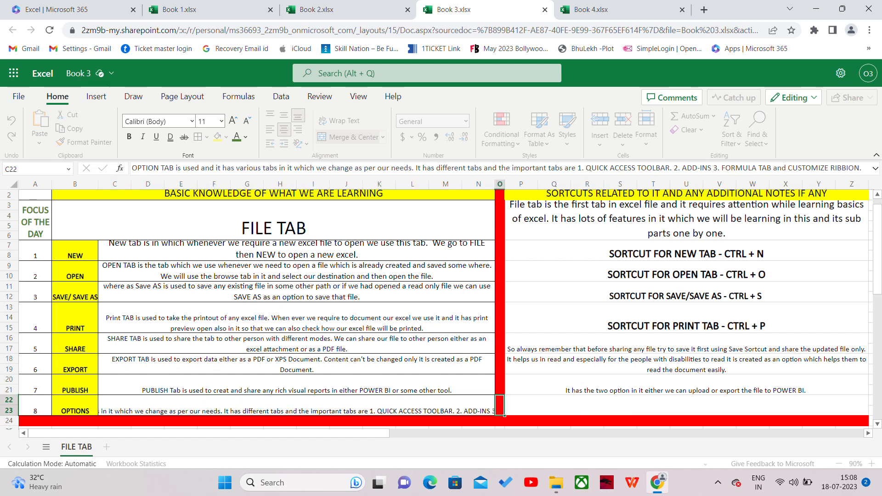
Wrap the text of the OPTIONS description in C22.
click(160, 403)
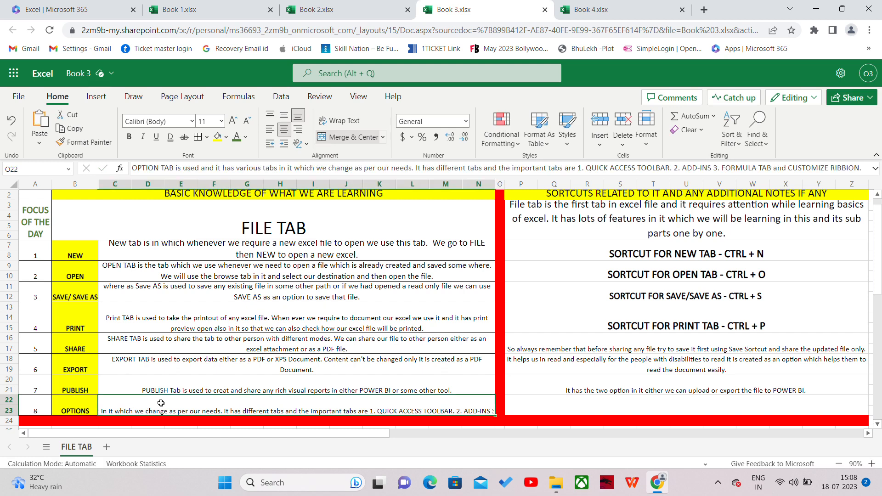
click(341, 120)
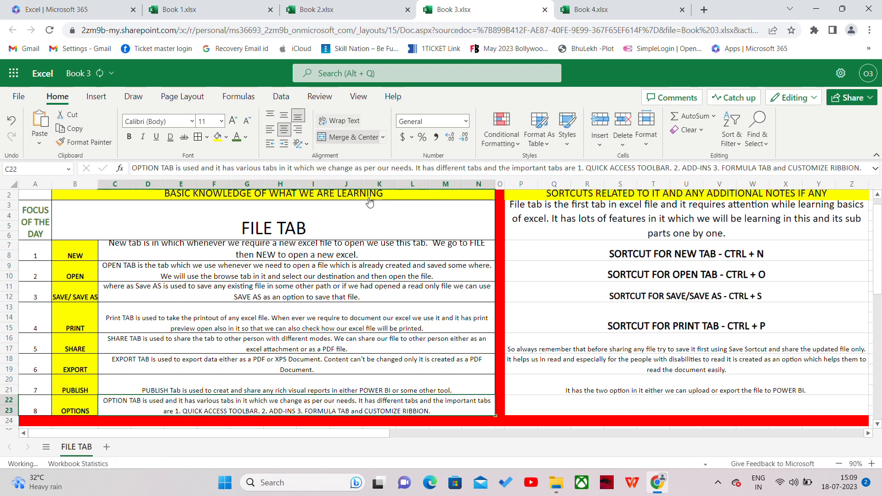
Start the OPTIONS note in P22 with "With option fuction we can do different changes".
click(543, 403)
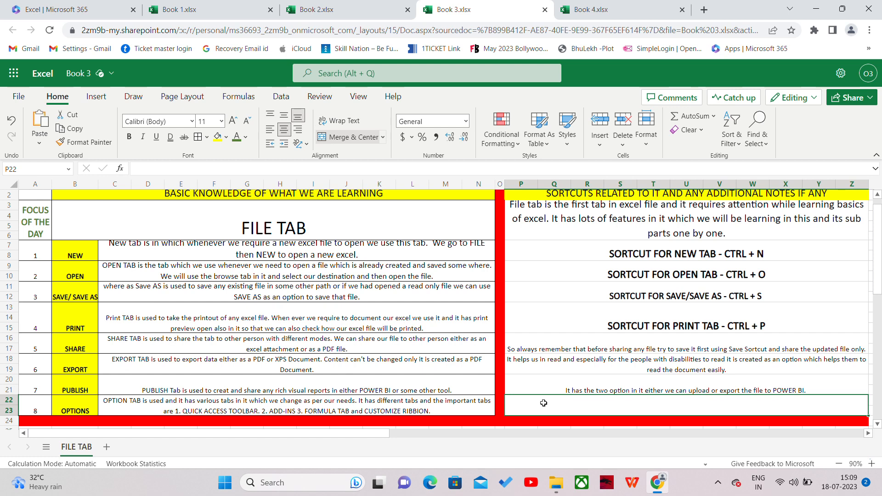
text(Wi)
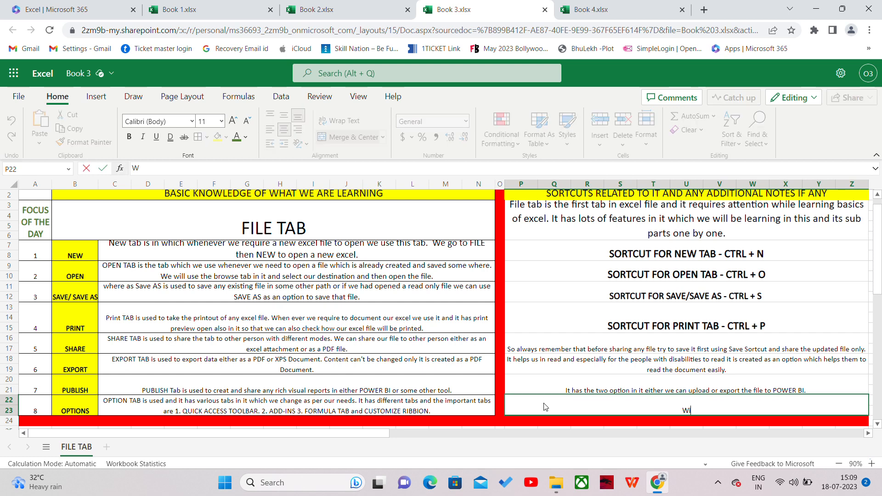
text(th option fuction we )
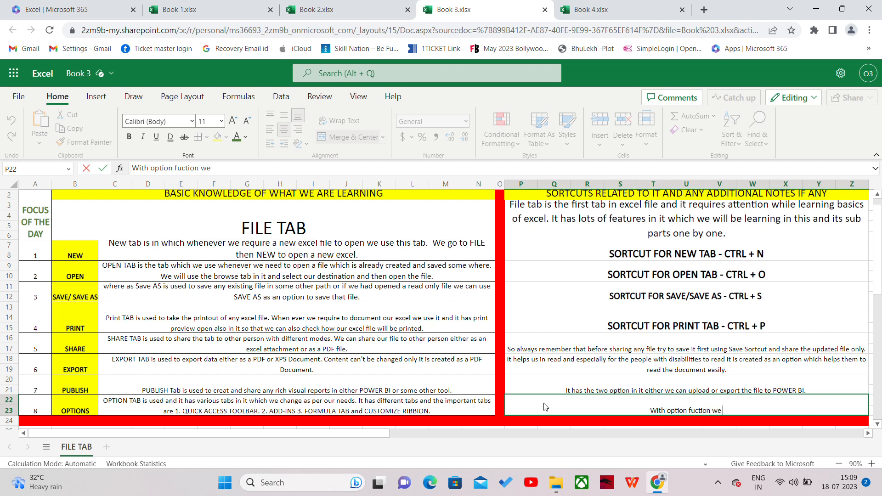
text(can do dif)
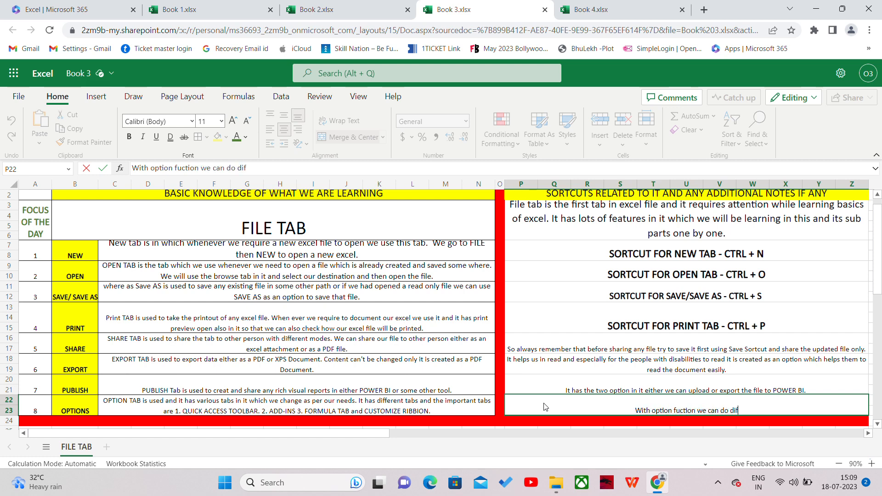
text(ferent w)
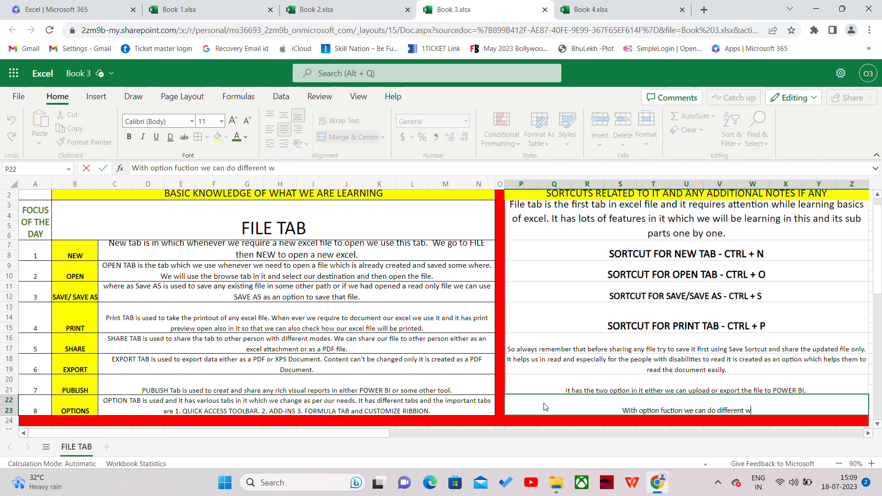
key(BackSpace)
text(changes)
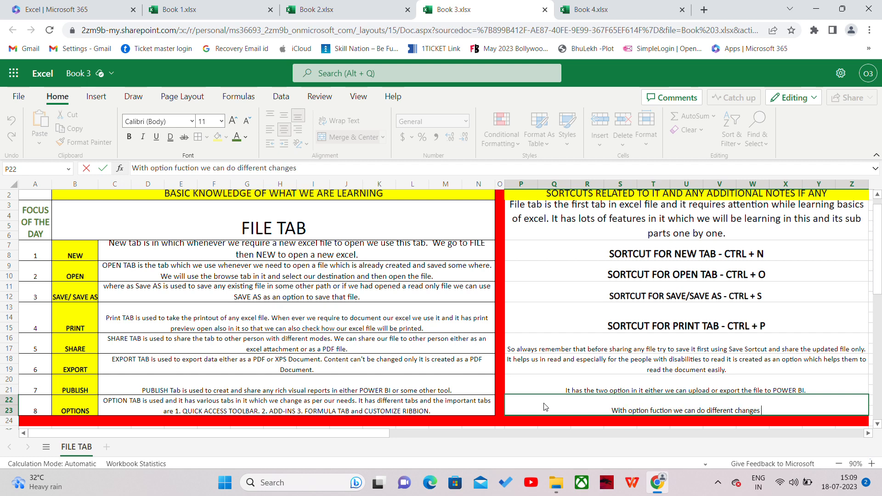
Continue the OPTIONS note in P22 with "in excel as per the needs and can add different add-ins in excel".
text( in excel a)
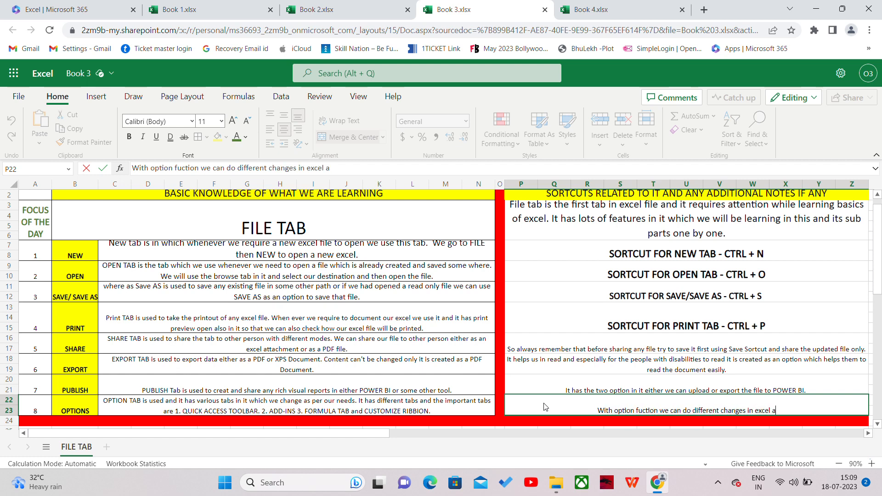
text(s per the n)
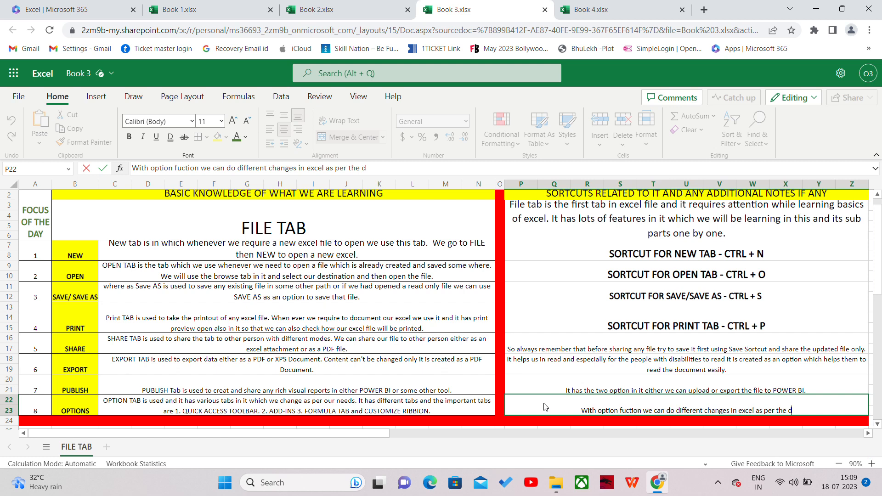
text(eeds and )
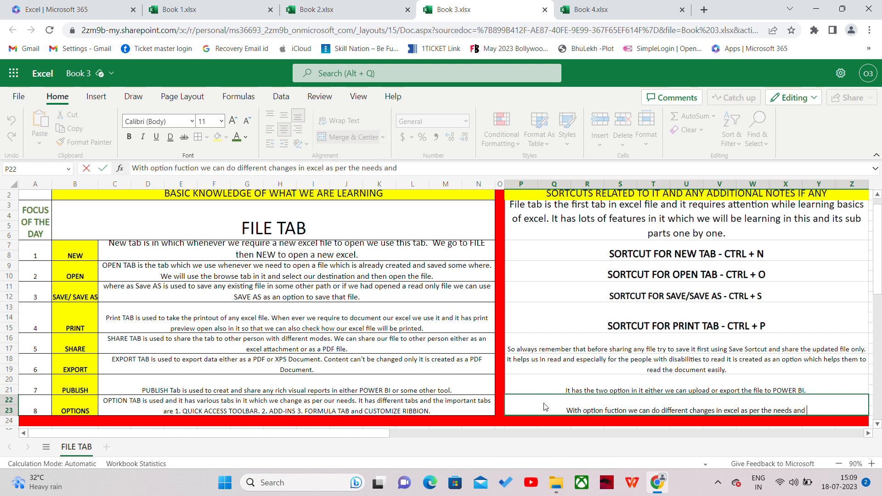
text(can add diff)
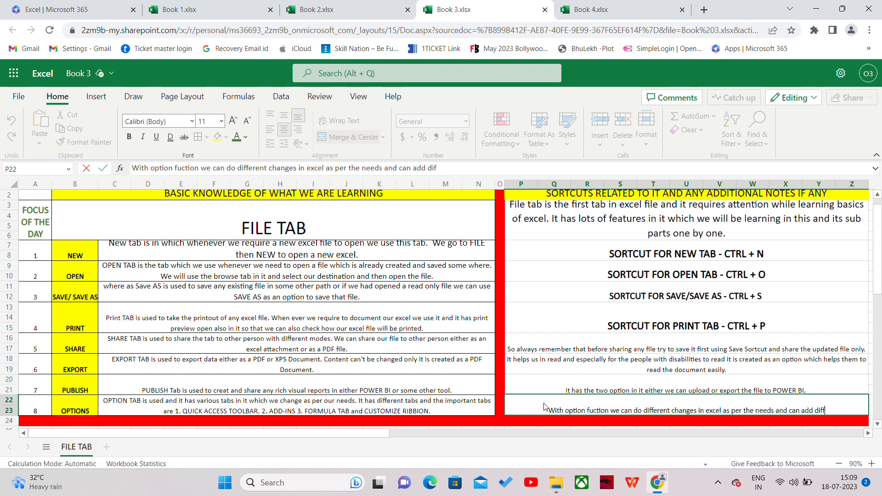
text(erent add)
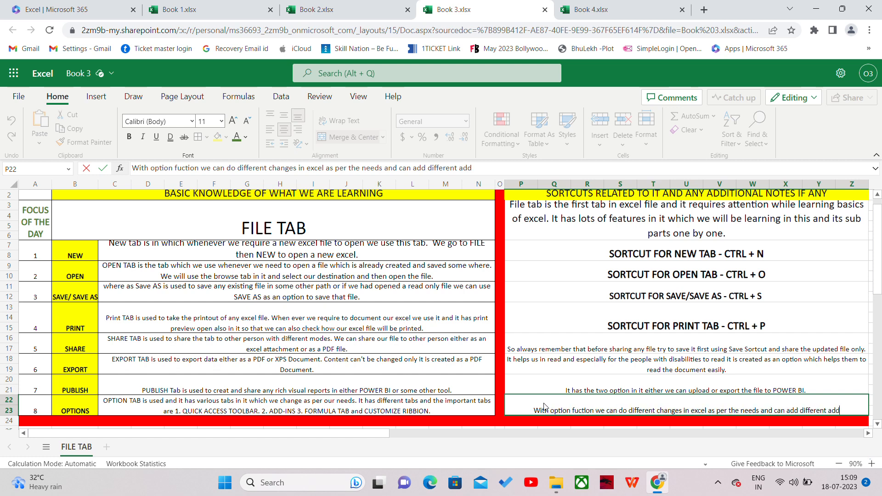
text(-in)
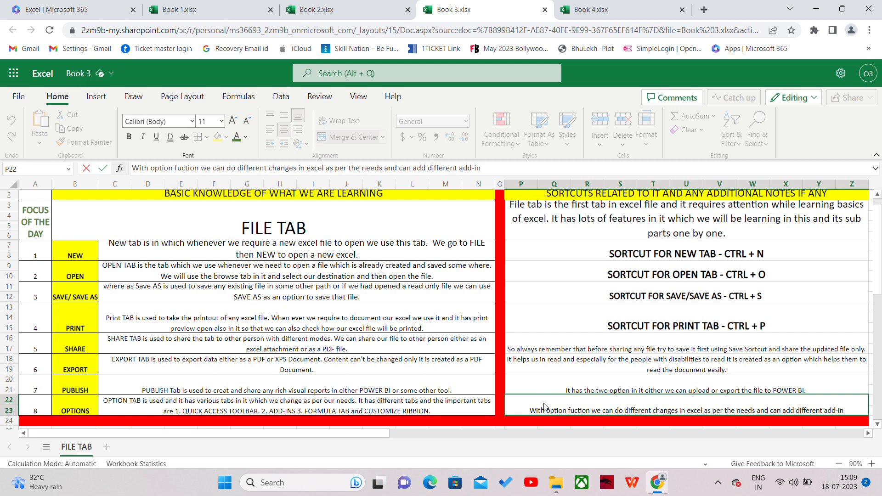
text(s in excel)
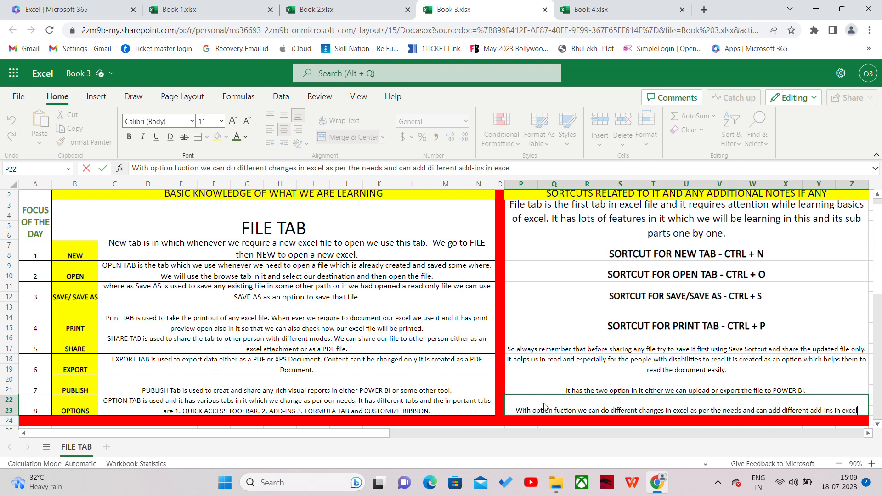
Add "which will be very useful and can customize the ribbon and" to the OPTIONS note in P22.
text( which will)
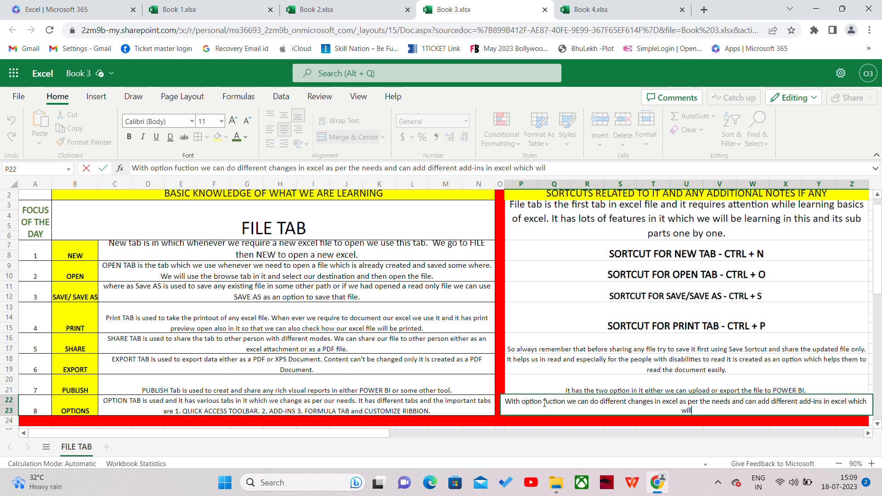
text( be very useful and c)
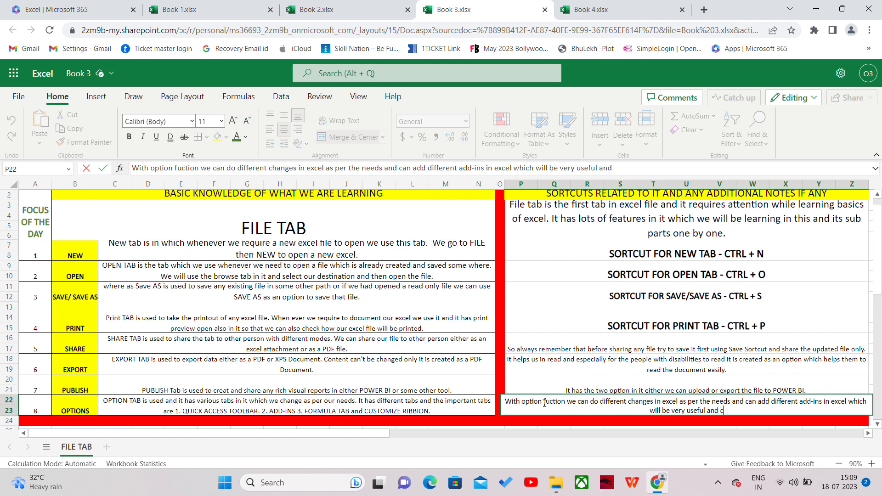
text(an customi)
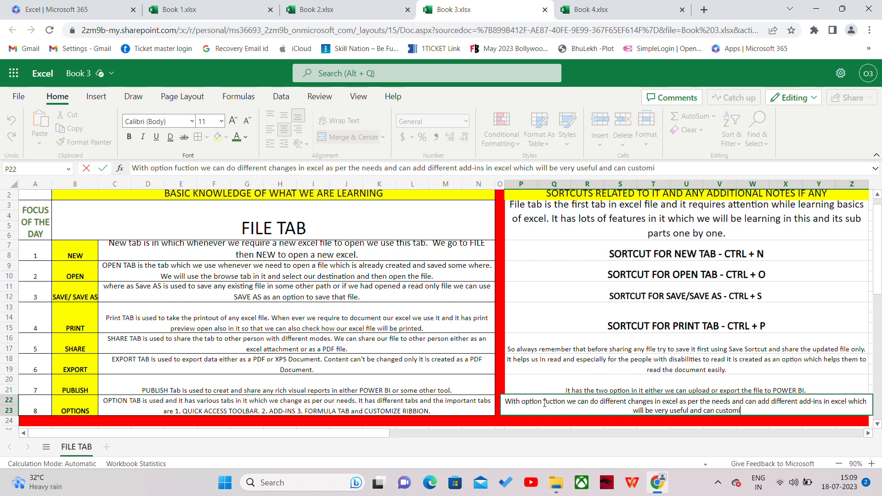
text(ze th)
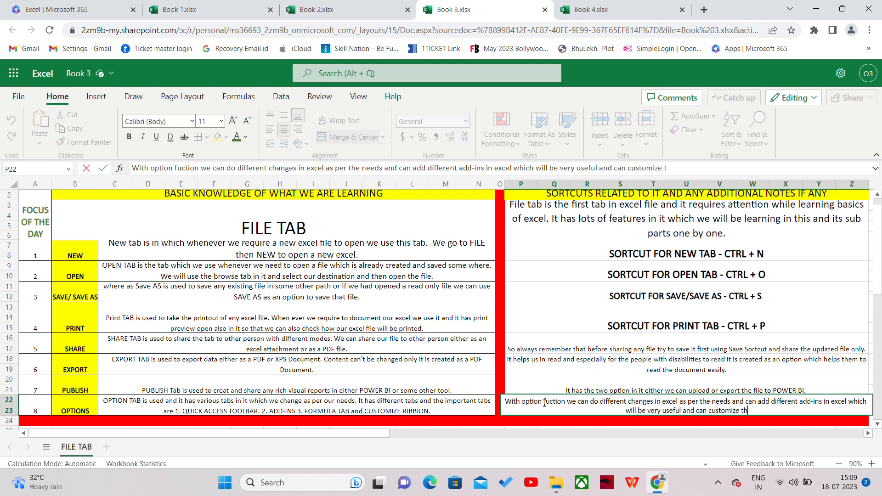
text(e bibbon)
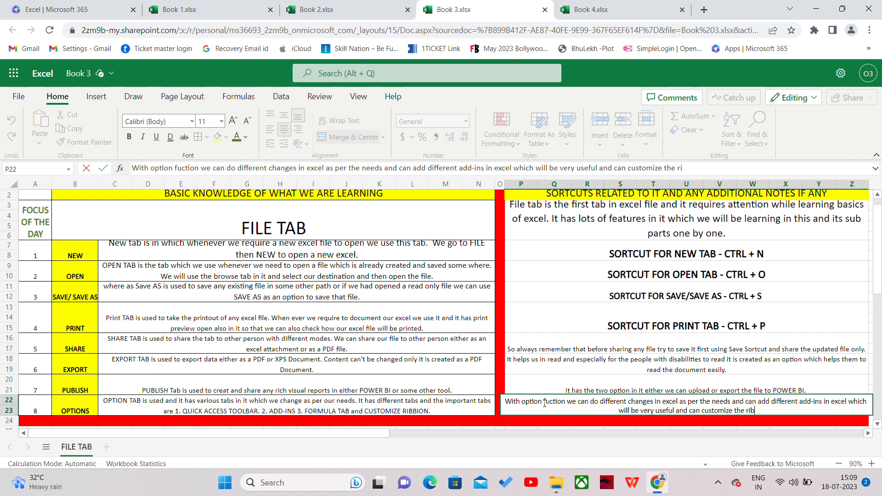
text(d)
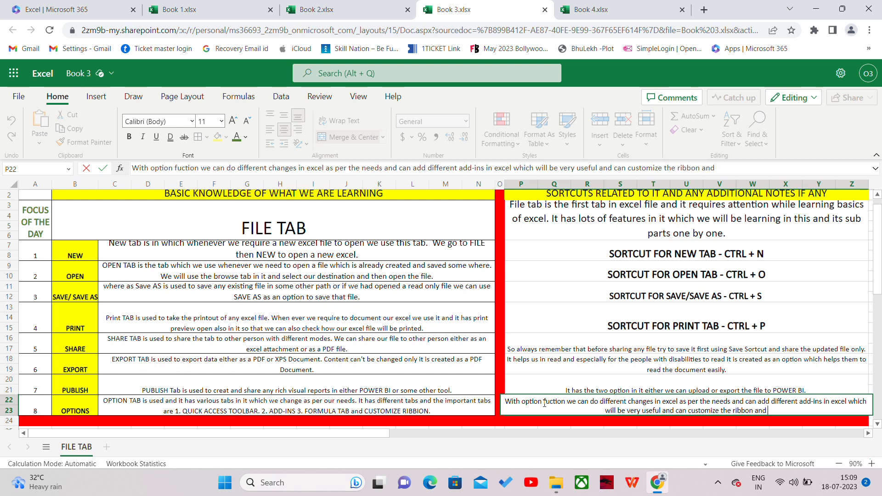
Complete the OPTIONS note in P22 with "can add new tools in excel using quick access toolbar." and wrap its text.
text( can add new tools in)
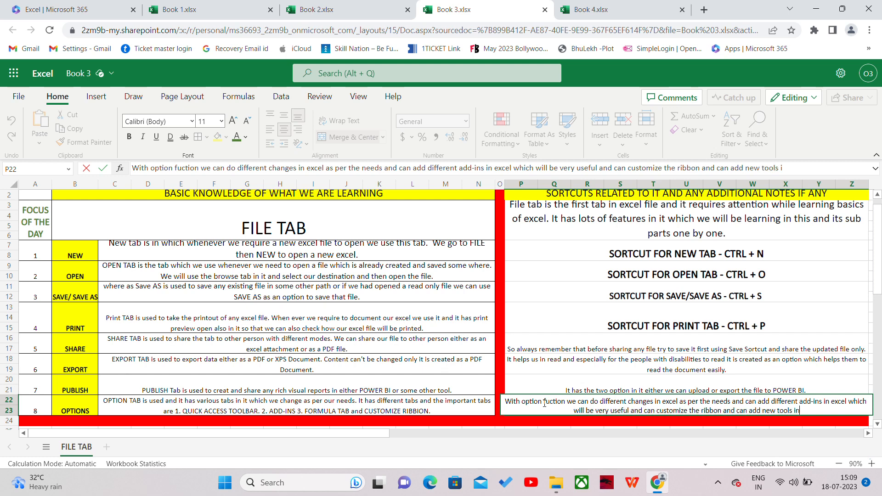
text( excel usi)
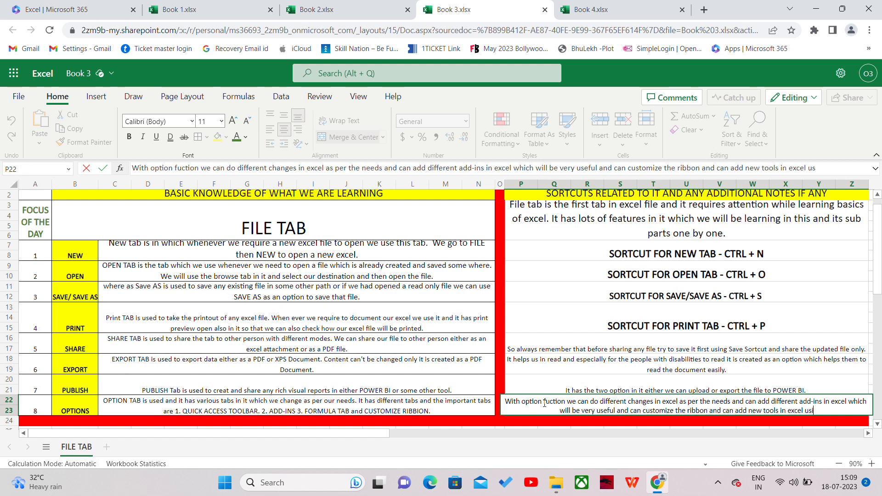
text(ng quic)
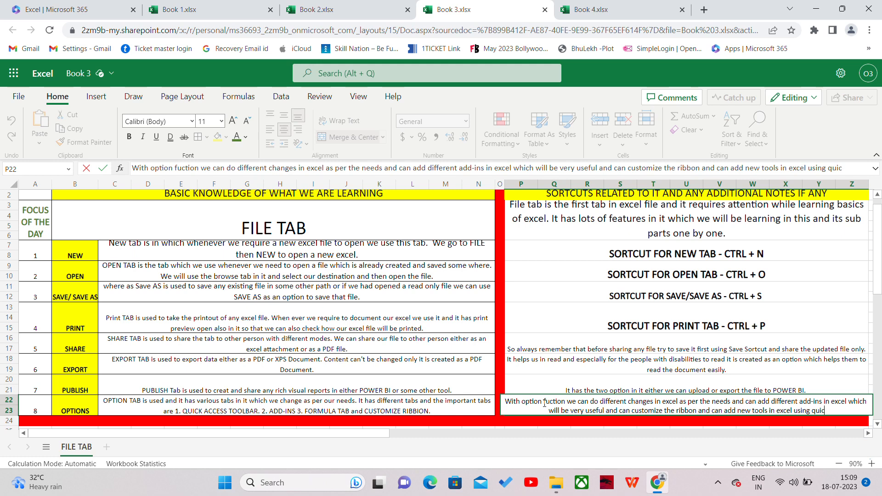
text(k acce)
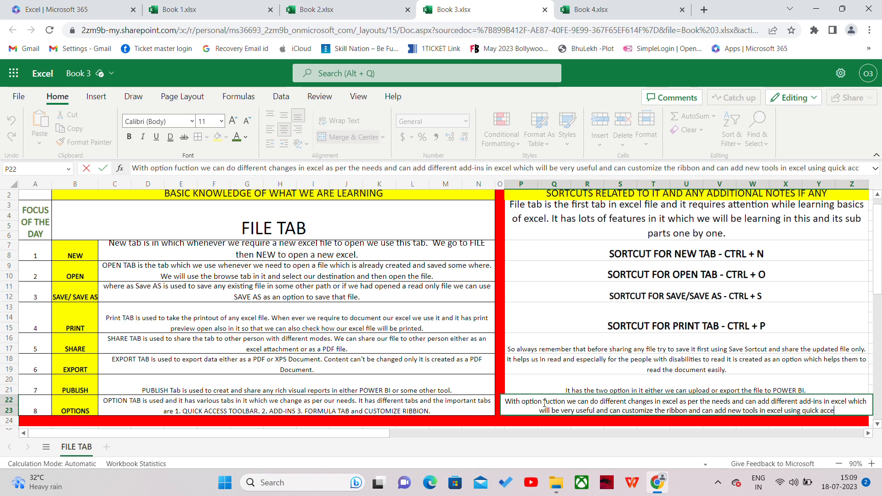
text(ss toolbar.)
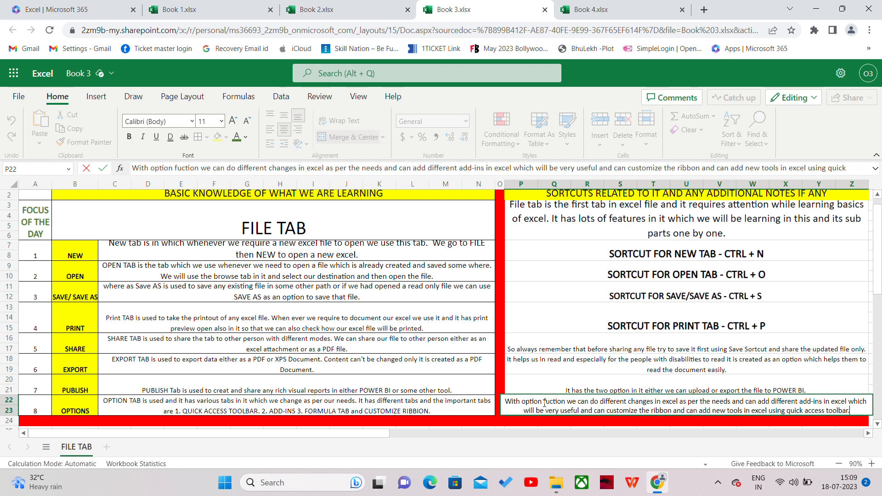
click(673, 376)
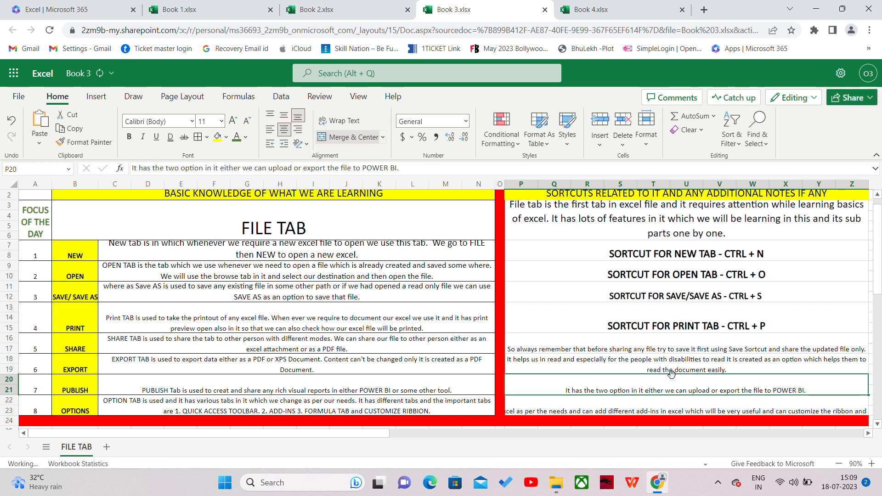
click(645, 403)
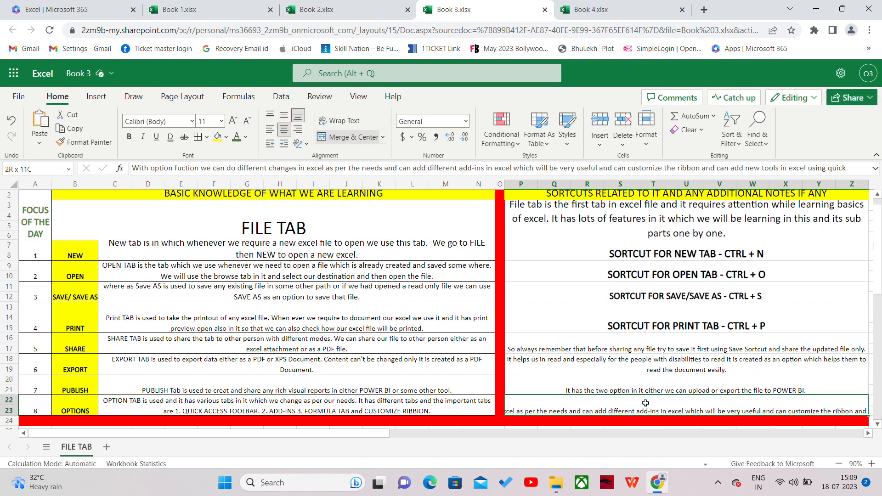
click(334, 122)
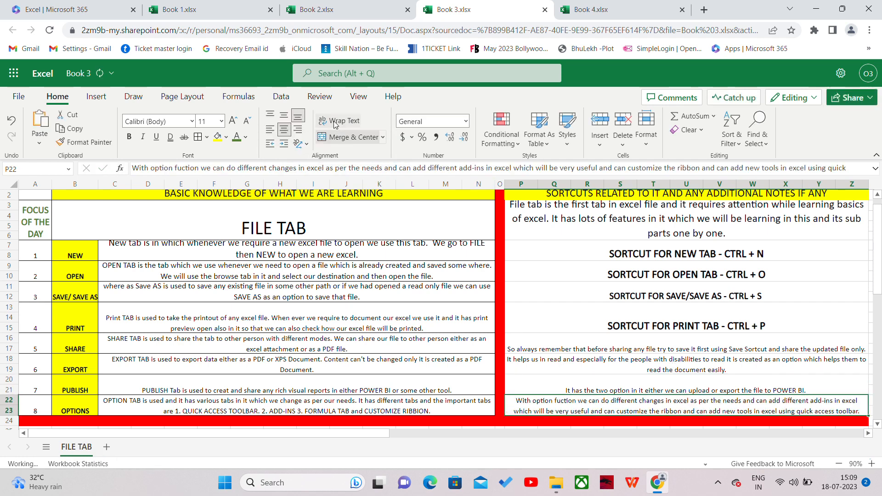
Fill the four shortcut cells for NEW, OPEN, SAVE/SAVE AS and PRINT, from P7 down to P13, with yellow.
click(517, 330)
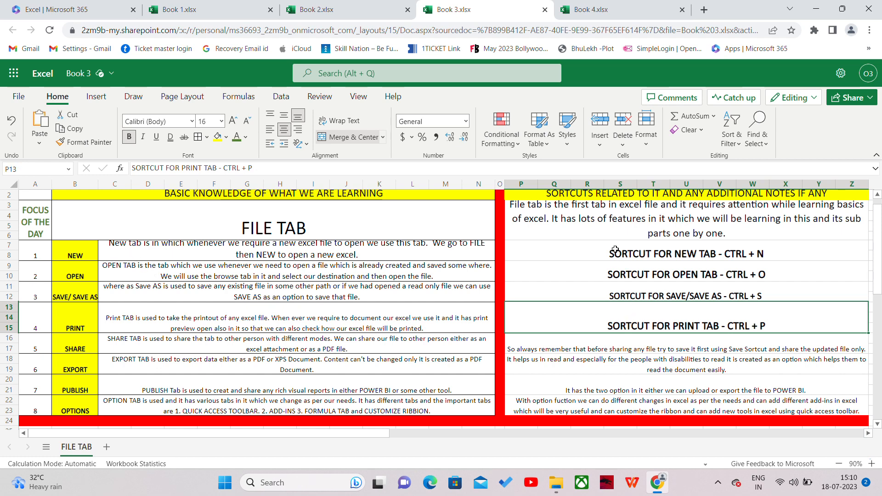
drag(615, 251, 589, 329)
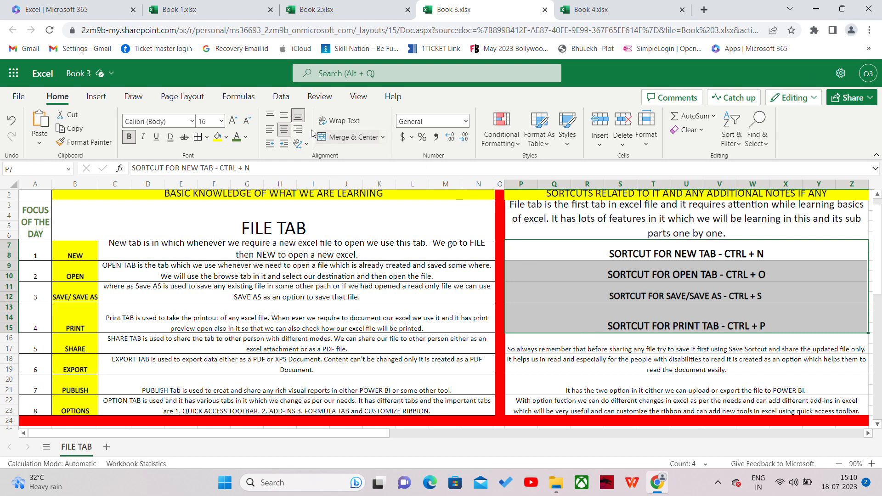
click(218, 136)
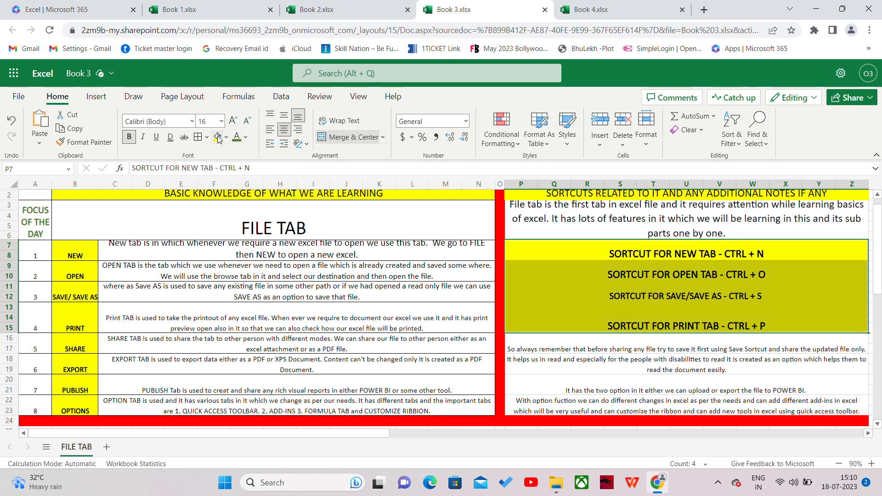
click(409, 291)
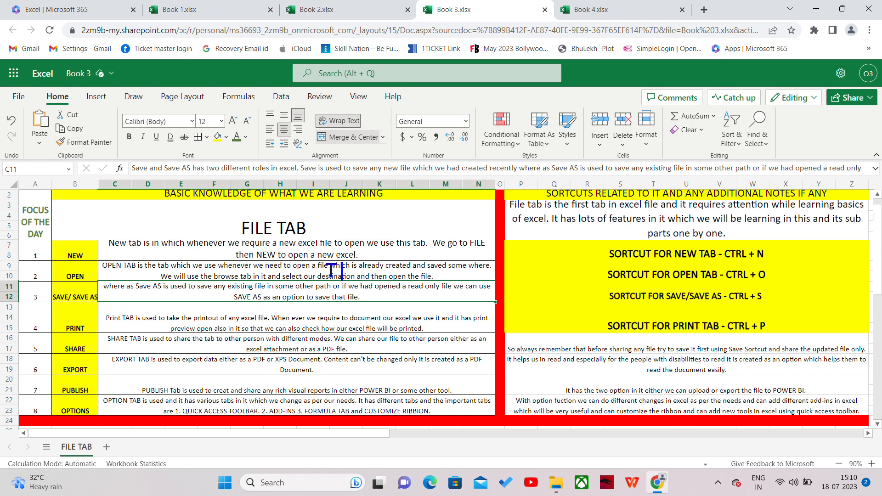
text(HIS IS ALL ABO)
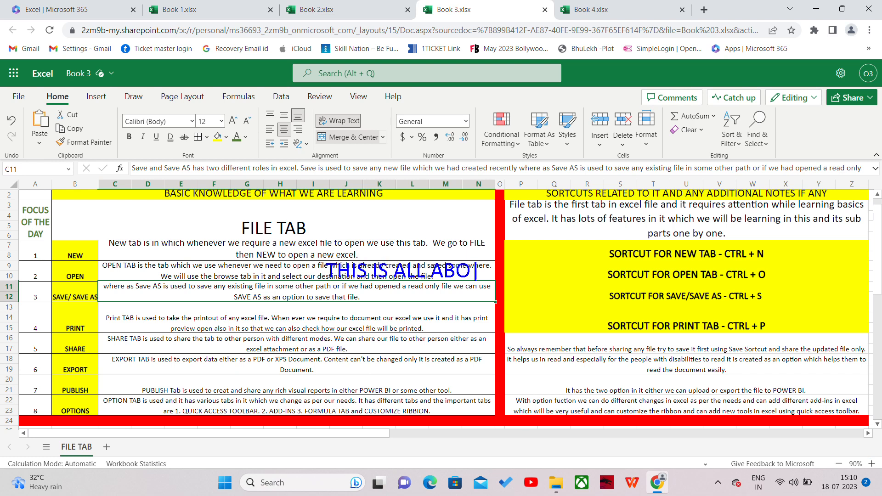
text(UT THE FILE )
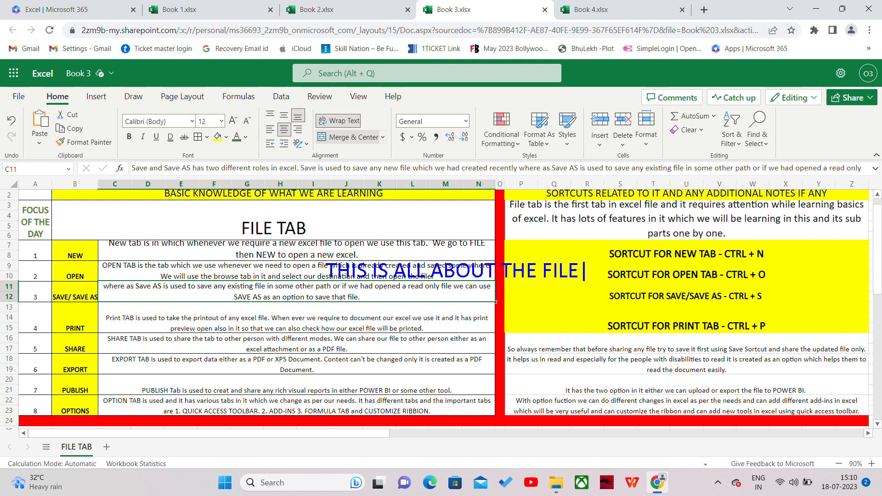
text(TAB)
key(Return)
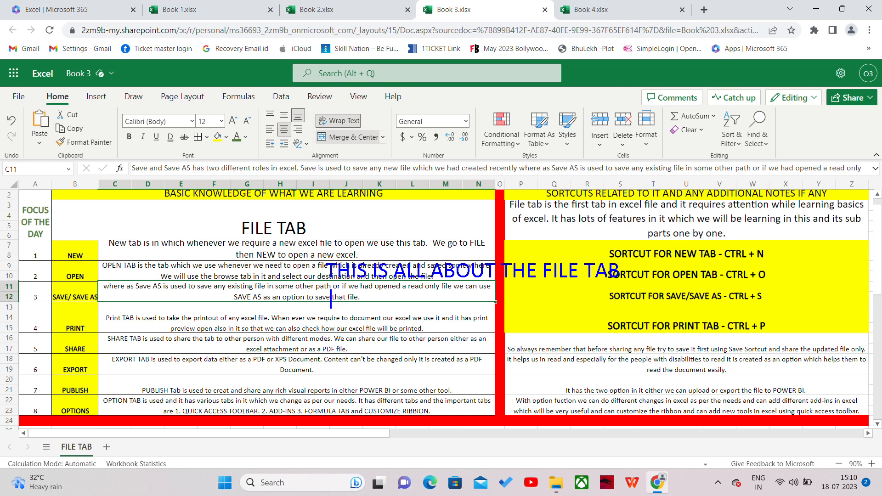
text(HOPE YOU)
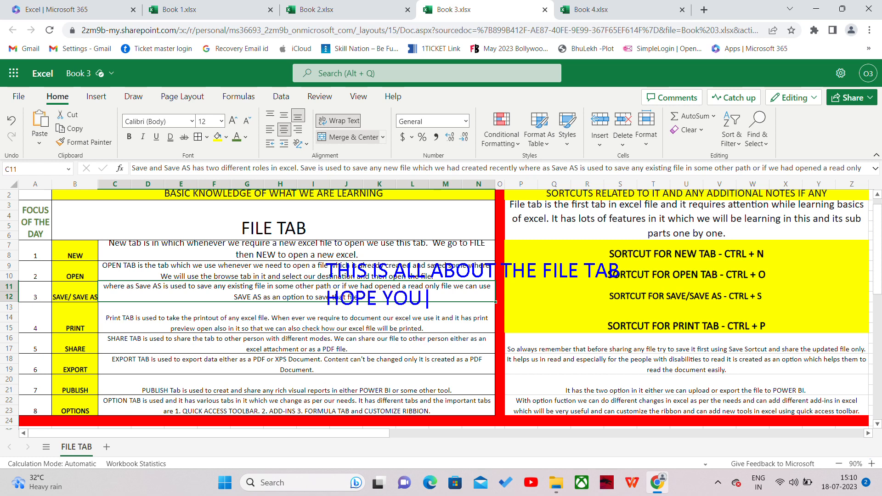
text( LIKE THE C)
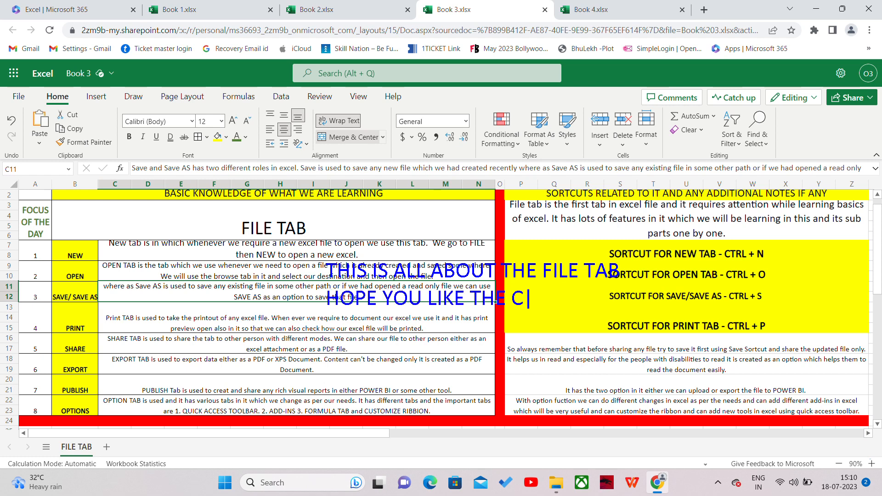
text(ONTENT)
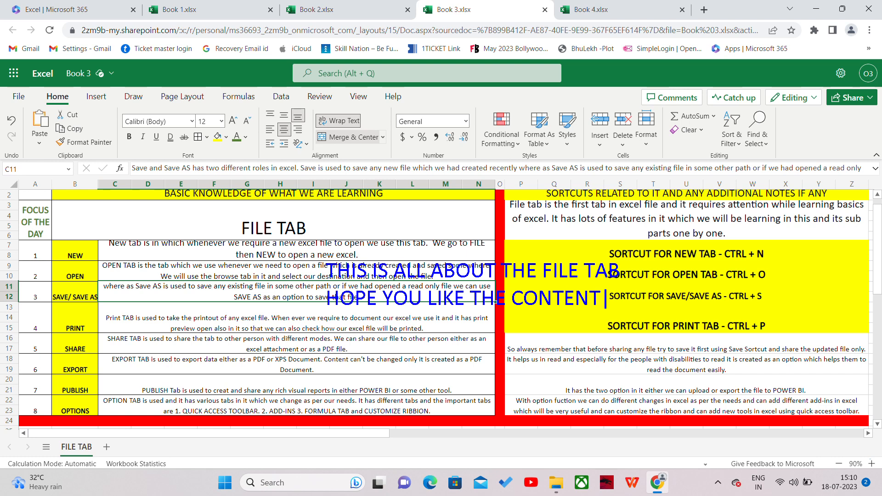
text(.)
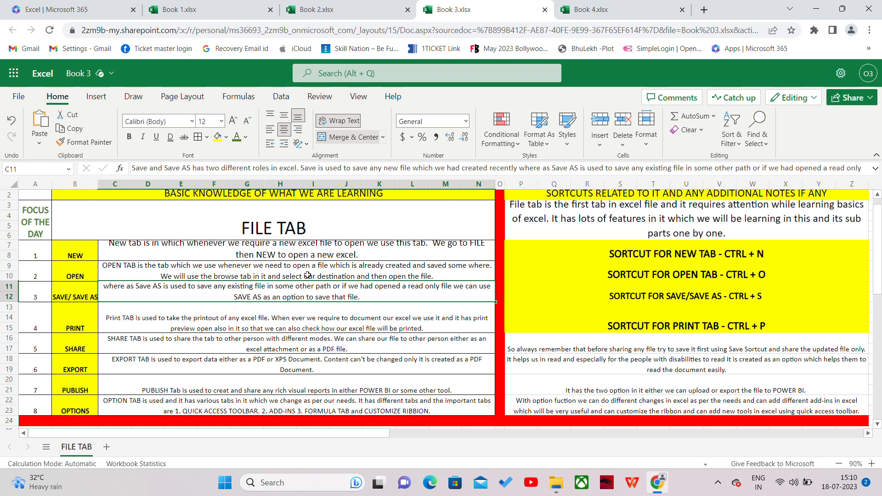
click(199, 266)
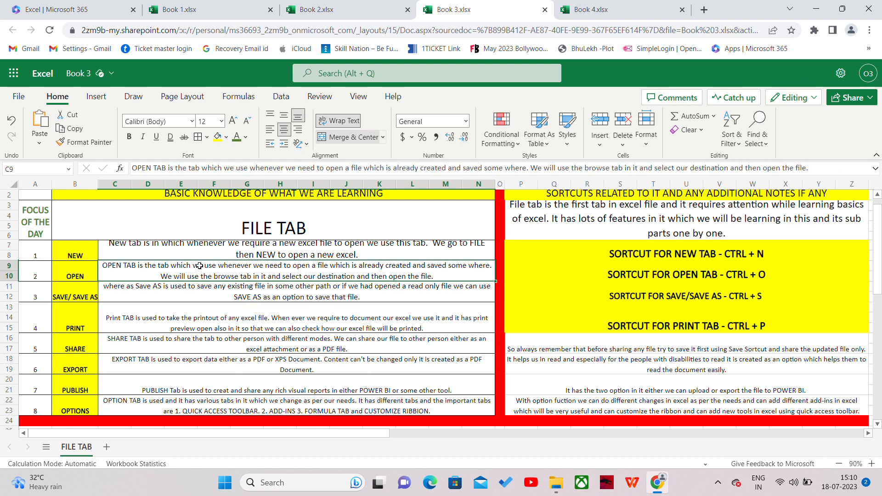